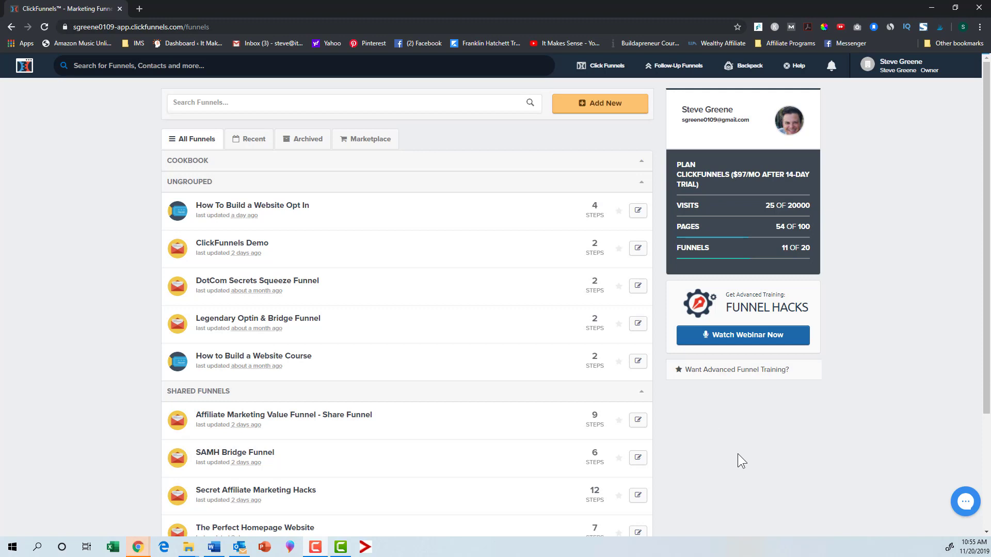
Step: Start building a new funnel with the Cookbook builder process
left_click(585, 107)
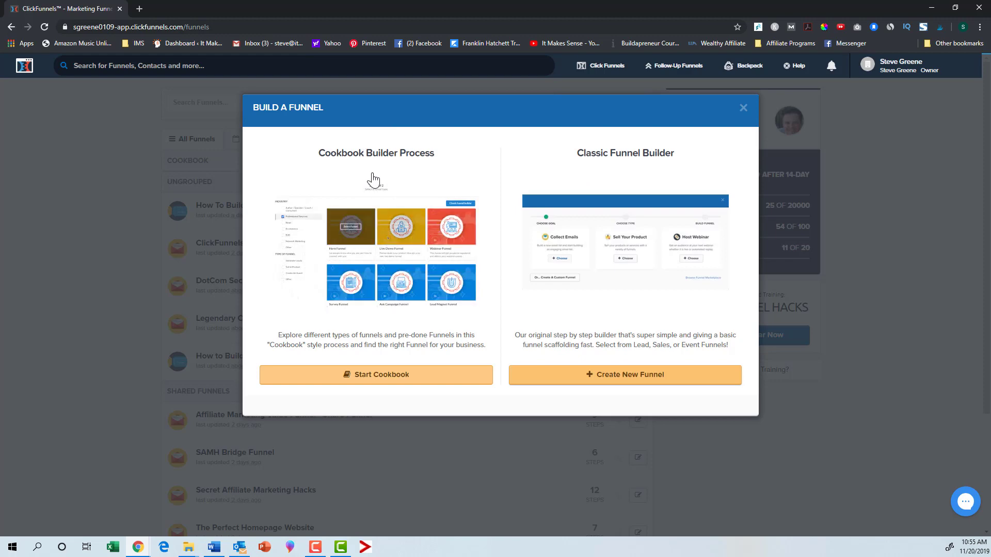
left_click(420, 381)
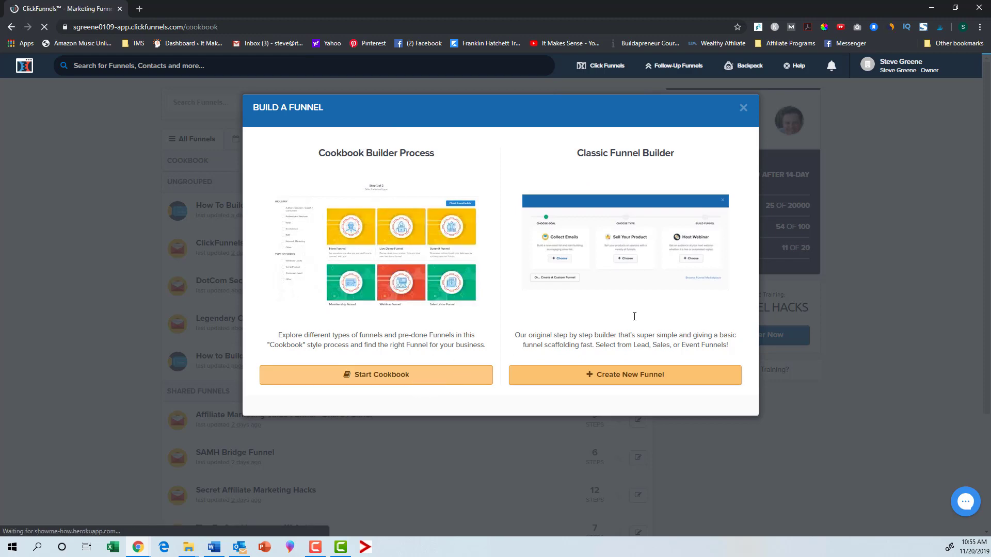
Step: Browse the Cookbook funnel types and select the Squeeze Page Funnel
scroll(633, 316, "down", 4)
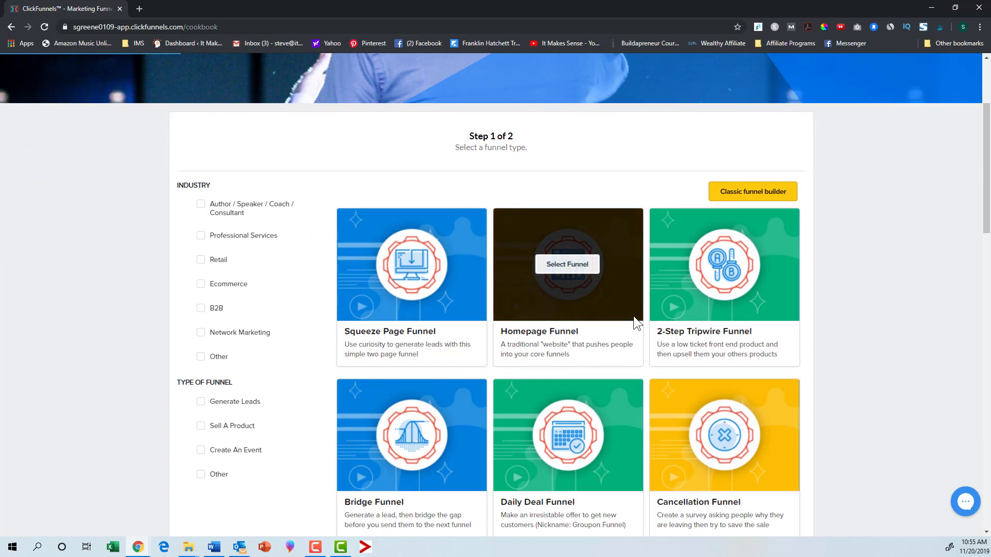
scroll(633, 316, "down", 1)
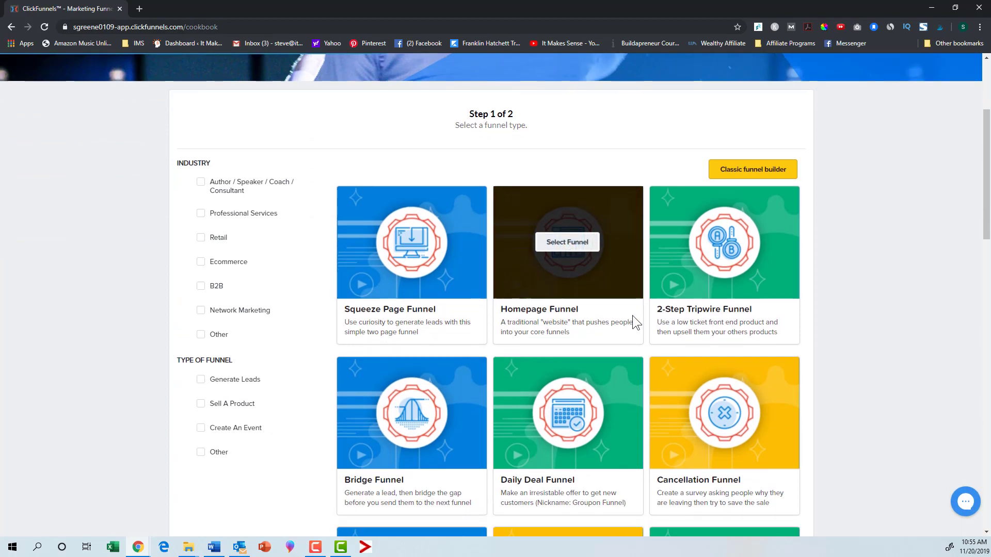
mouse_move(421, 223)
scroll(679, 369, "down", 2)
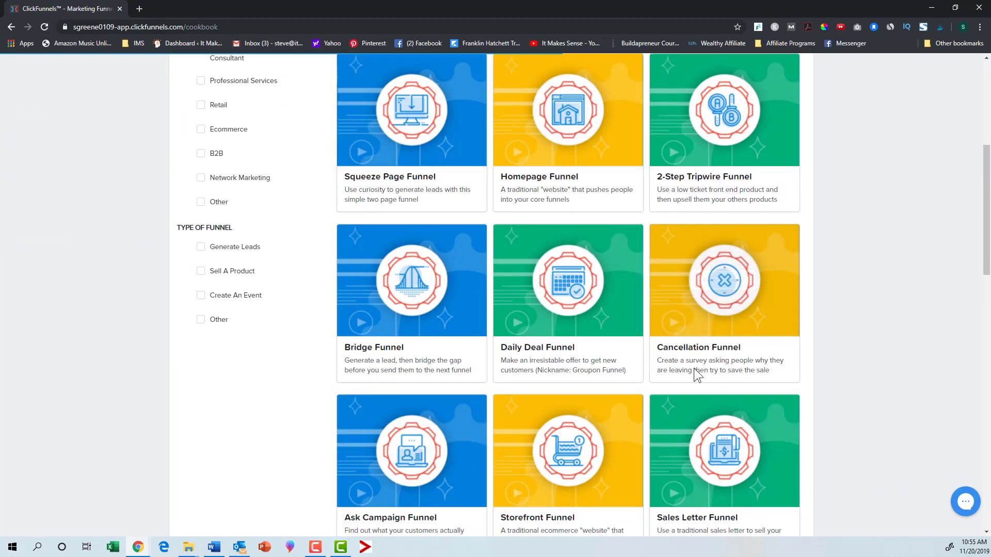
scroll(822, 281, "down", 4)
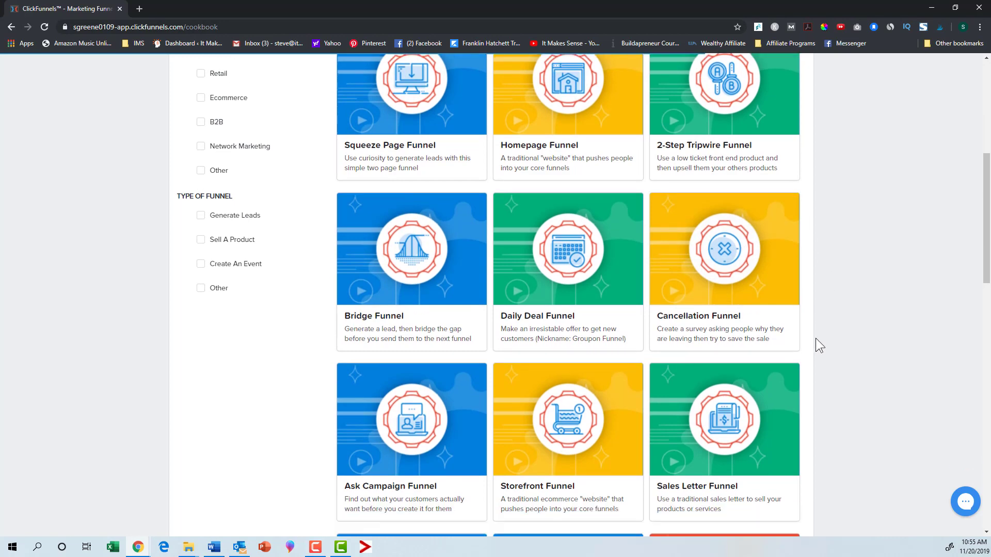
scroll(483, 324, "down", 4)
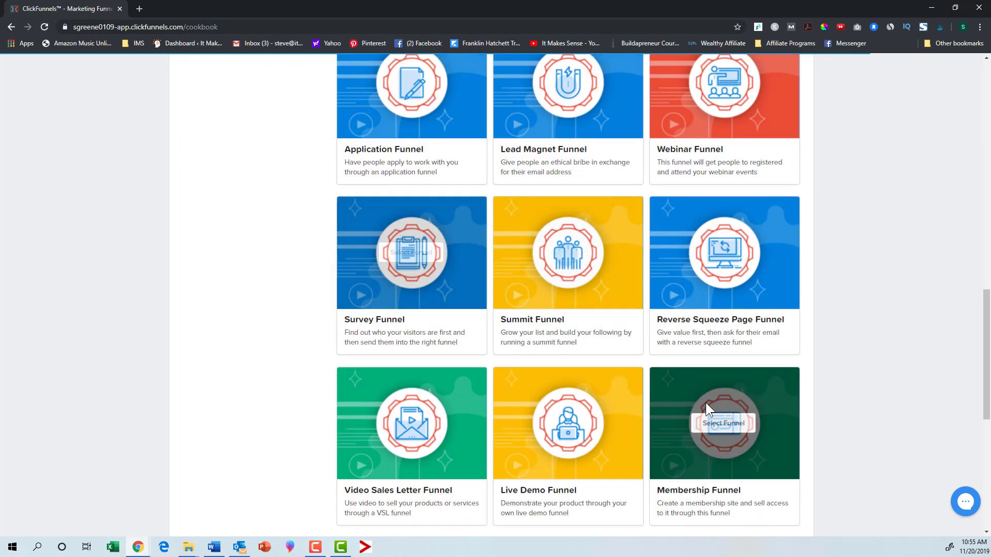
scroll(705, 402, "down", 5)
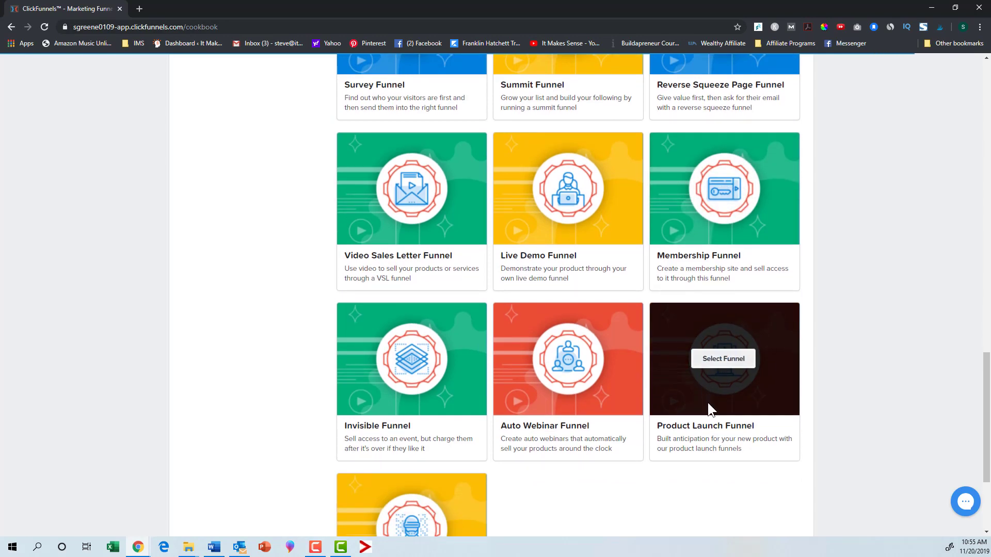
scroll(707, 403, "down", 4)
scroll(707, 403, "up", 3)
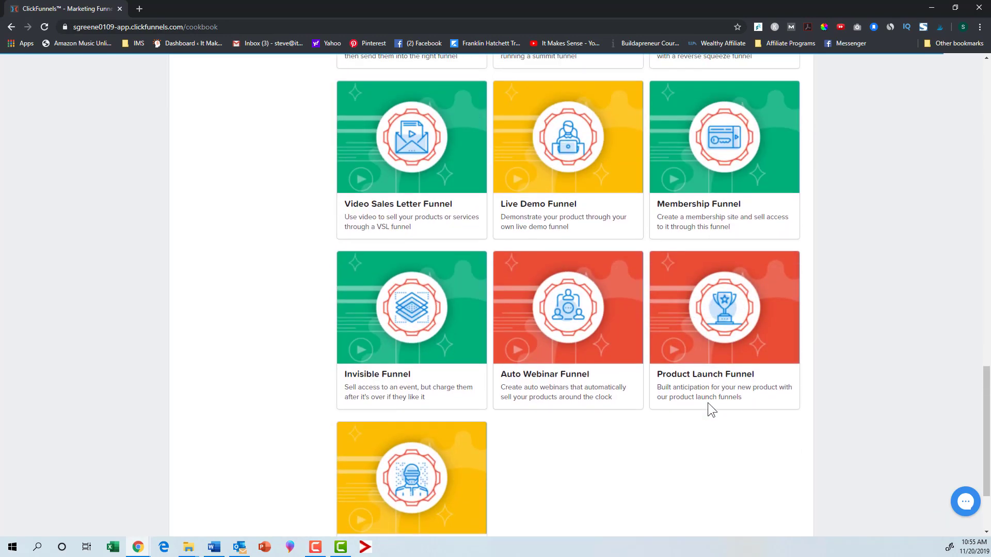
scroll(707, 407, "up", 7)
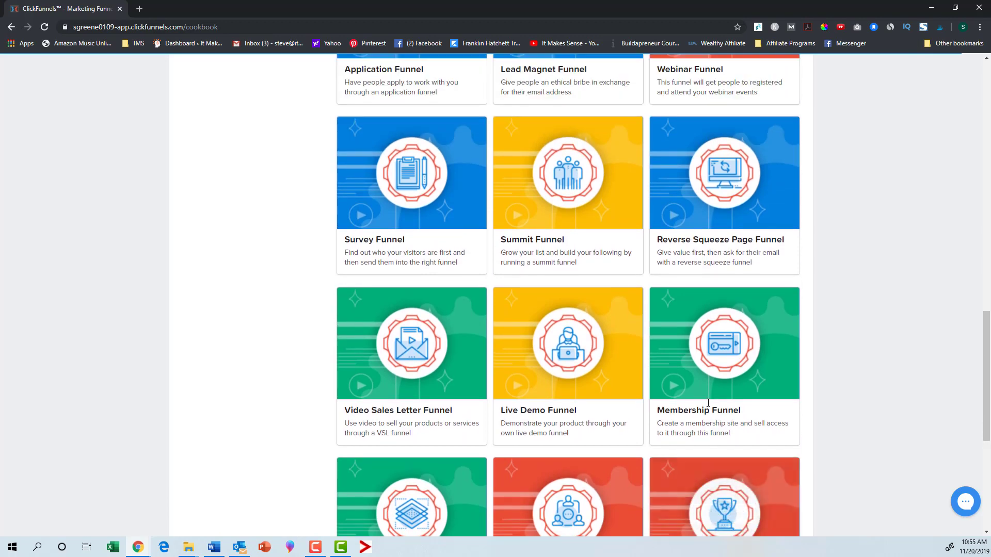
scroll(708, 409, "up", 8)
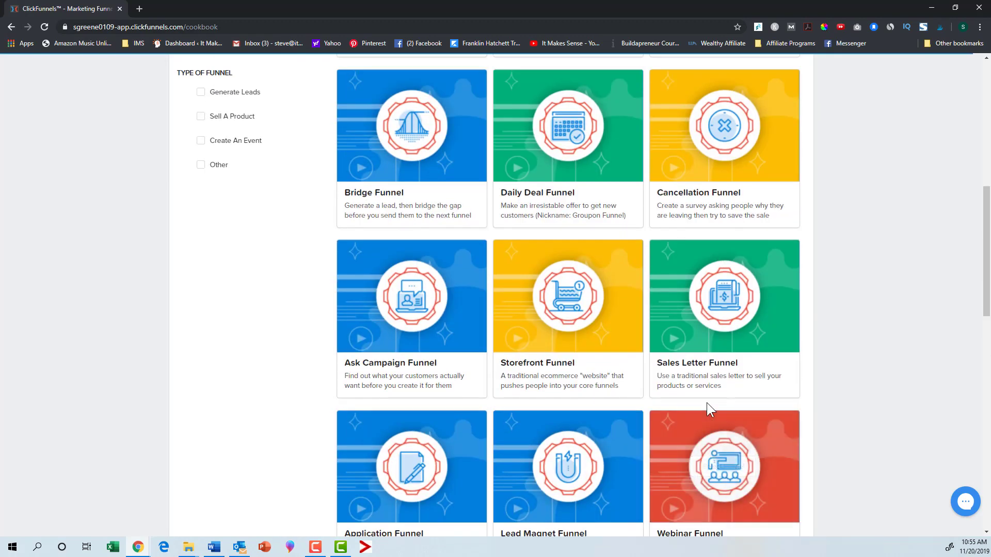
scroll(707, 407, "up", 3)
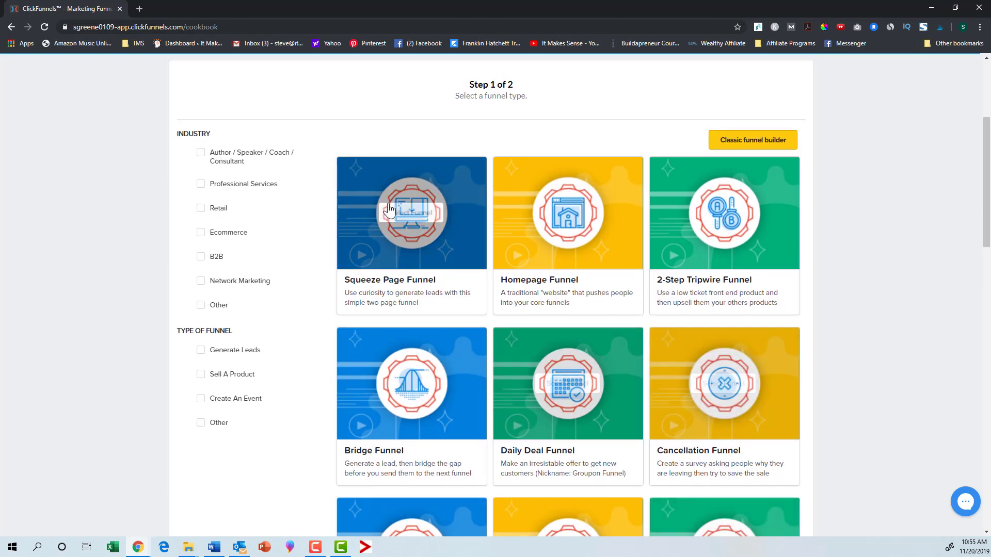
left_click(404, 214)
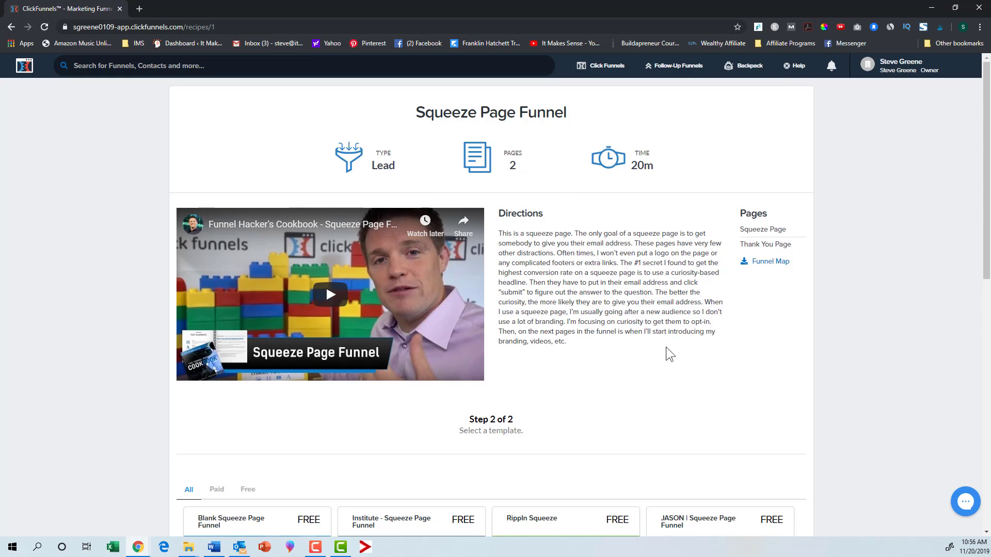
Step: Pick the free LUMINOS | Squeeze Page Funnel template and create the funnel from it
scroll(666, 340, "down", 3)
scroll(664, 334, "down", 3)
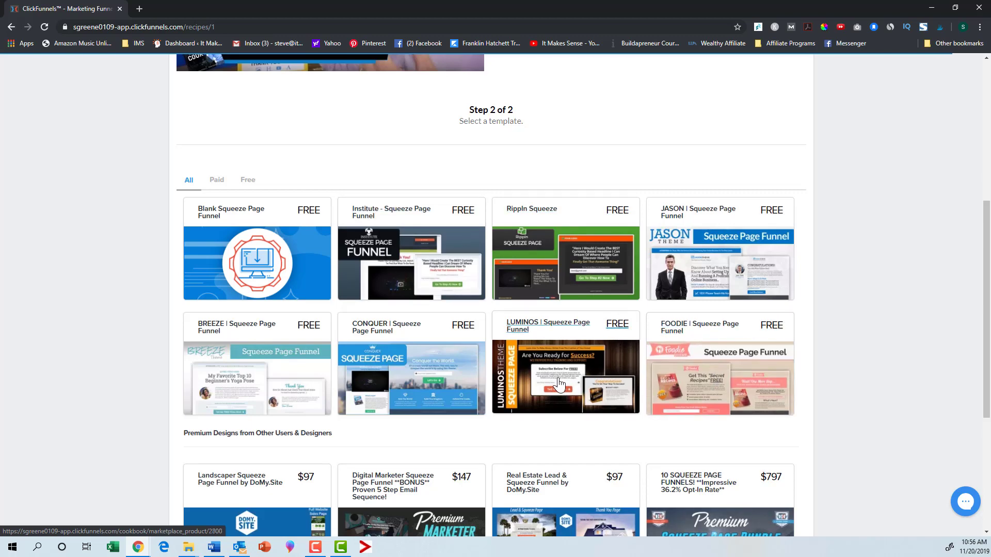
scroll(574, 369, "down", 5)
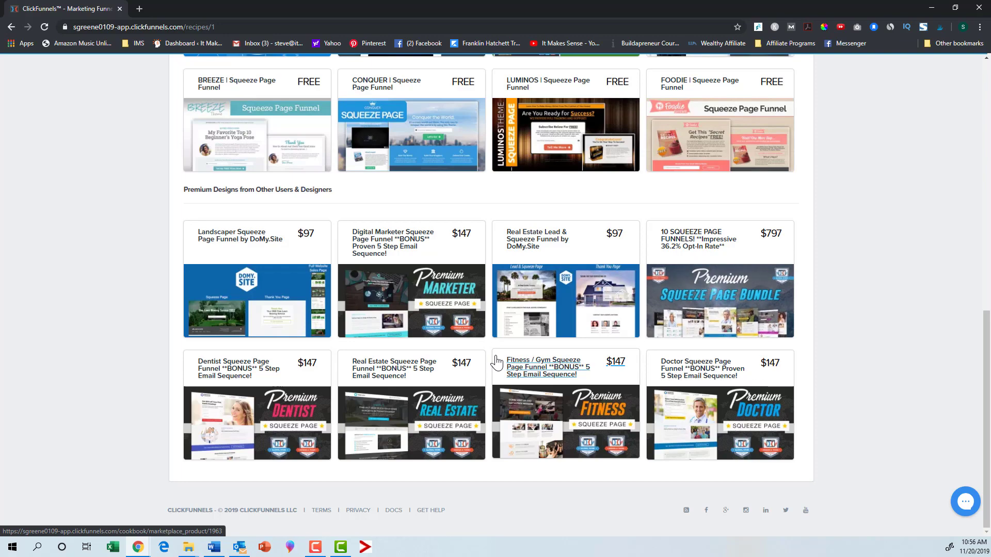
scroll(596, 346, "up", 5)
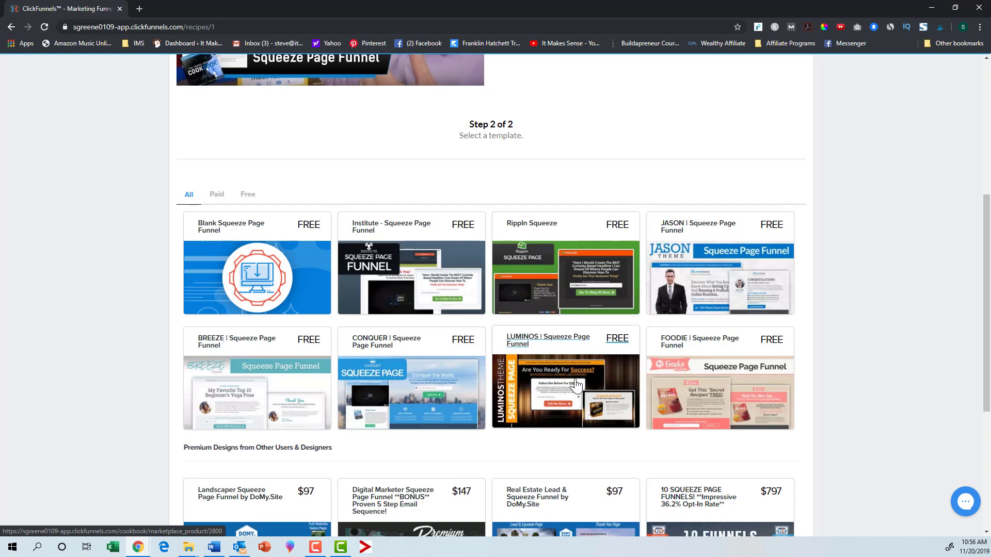
left_click(576, 384)
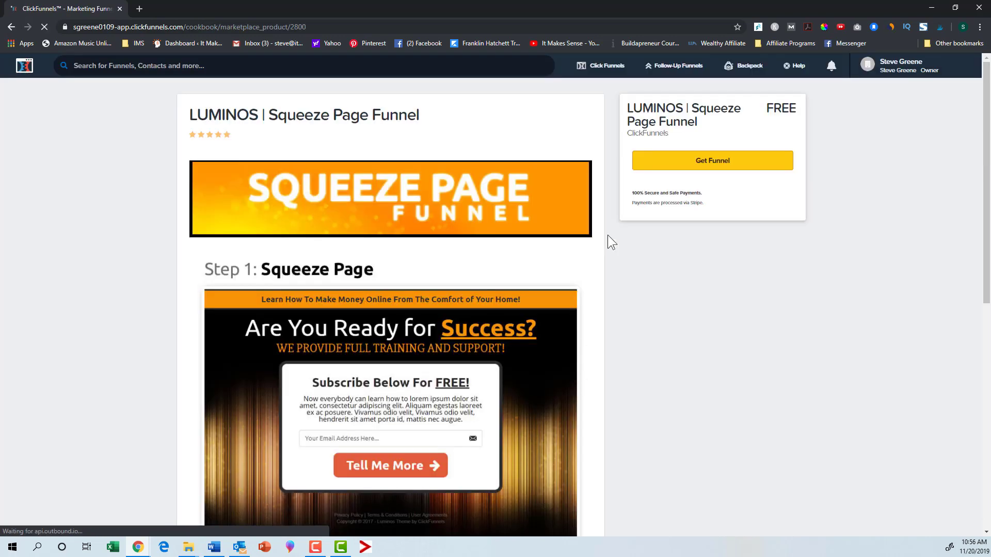
left_click(703, 169)
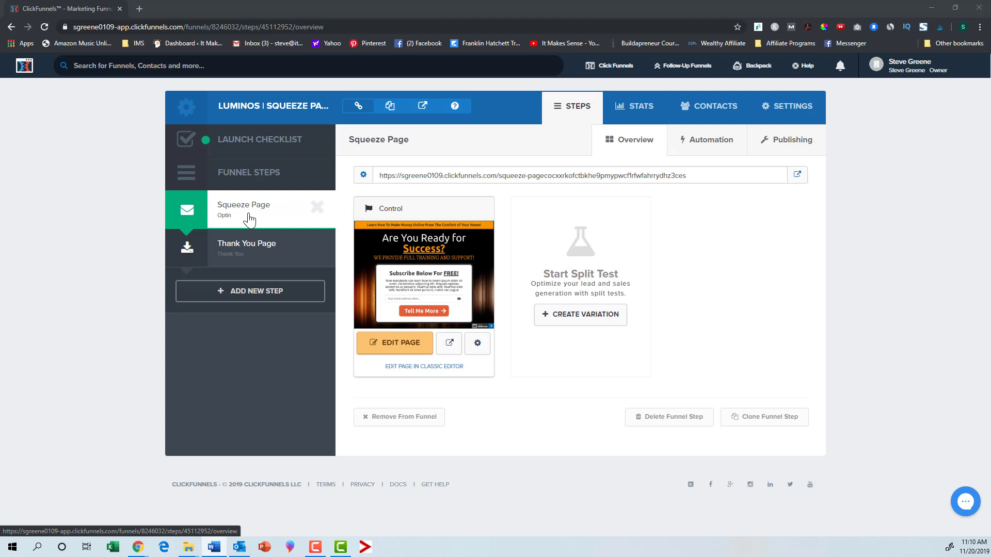
Step: Set the funnel's domain to go.itmakessenseblog.com in the funnel settings and save
left_click(259, 253)
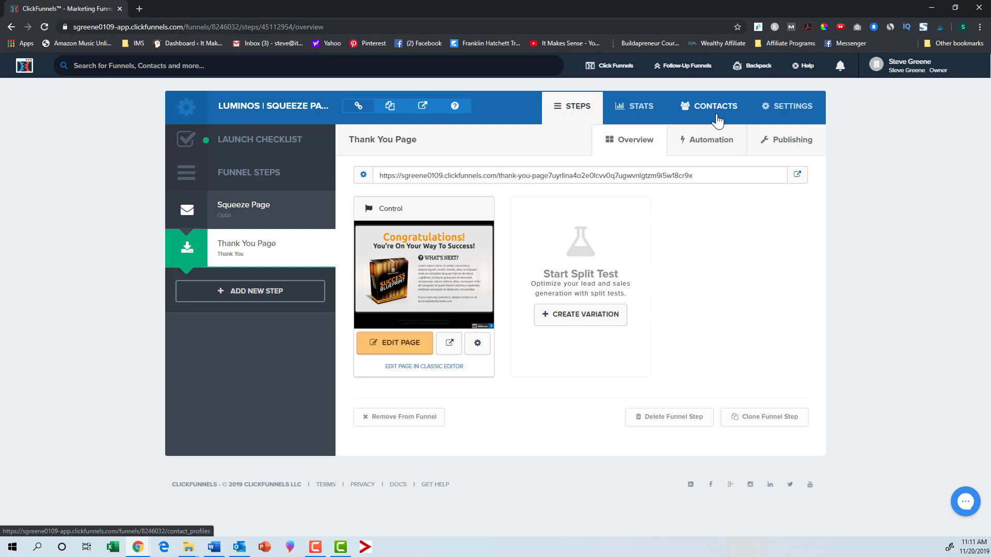
left_click(781, 117)
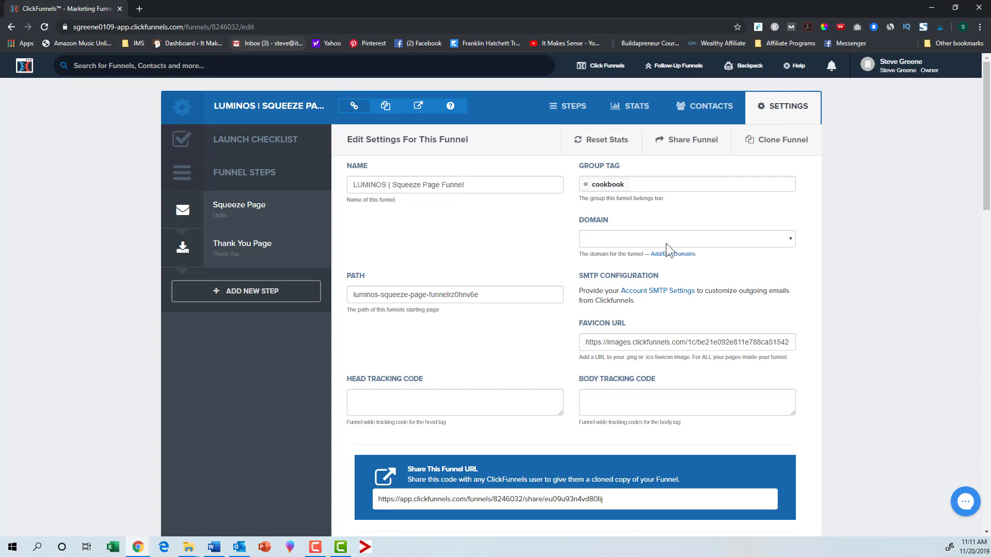
left_click(791, 239)
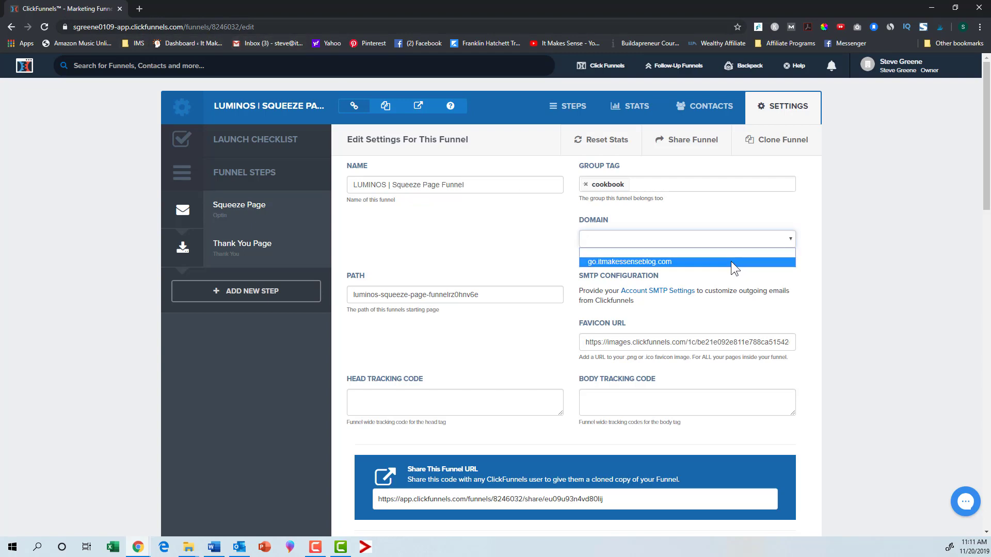
left_click(733, 259)
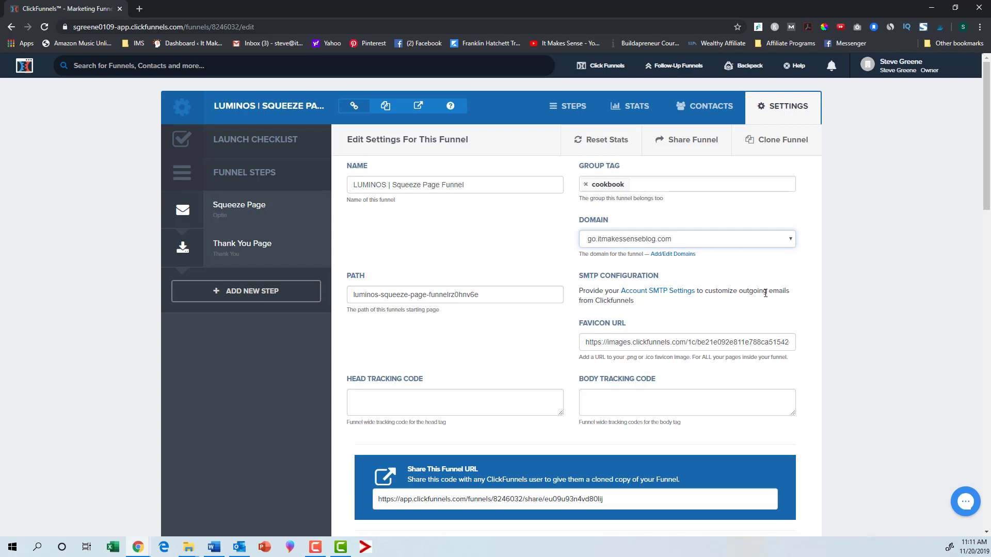
scroll(707, 309, "down", 1)
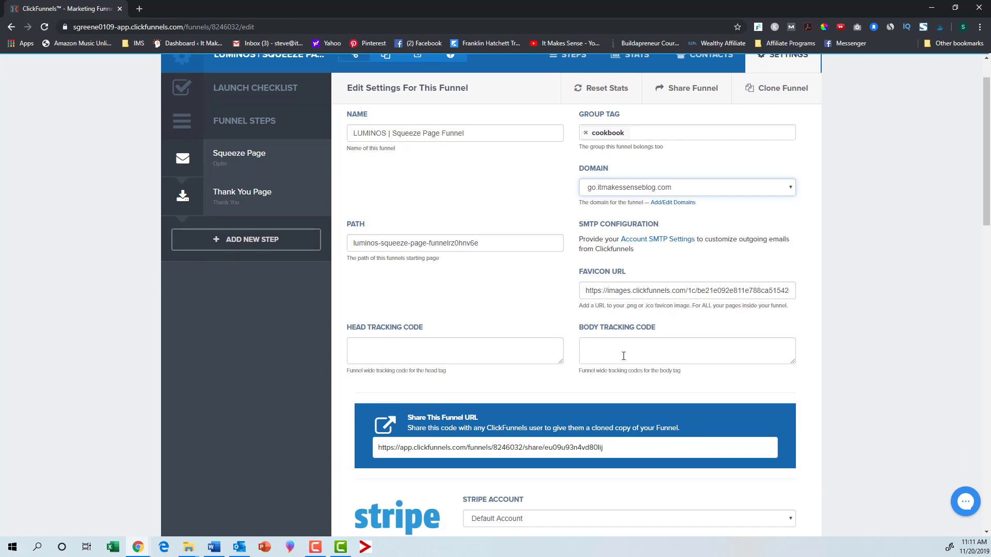
scroll(522, 278, "up", 1)
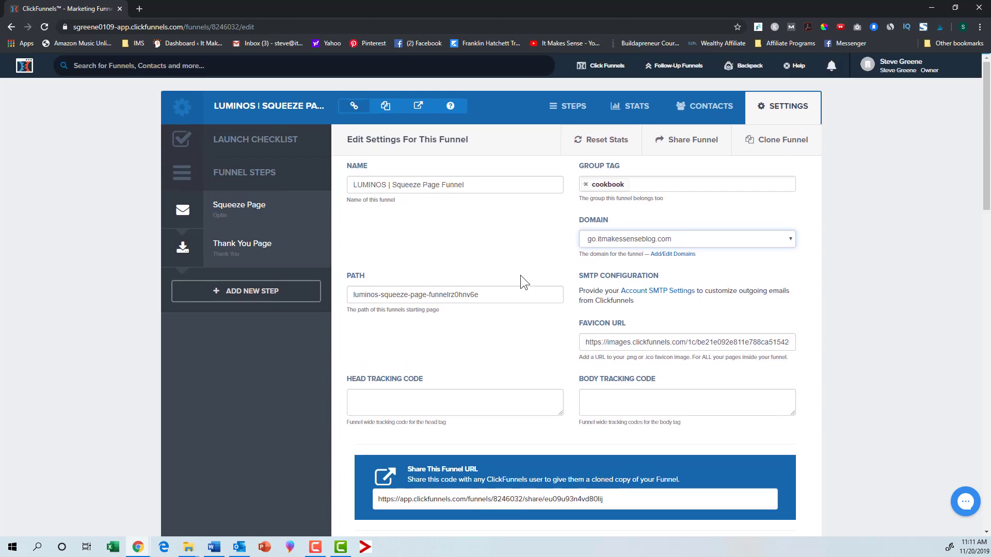
scroll(521, 278, "down", 15)
left_click(758, 454)
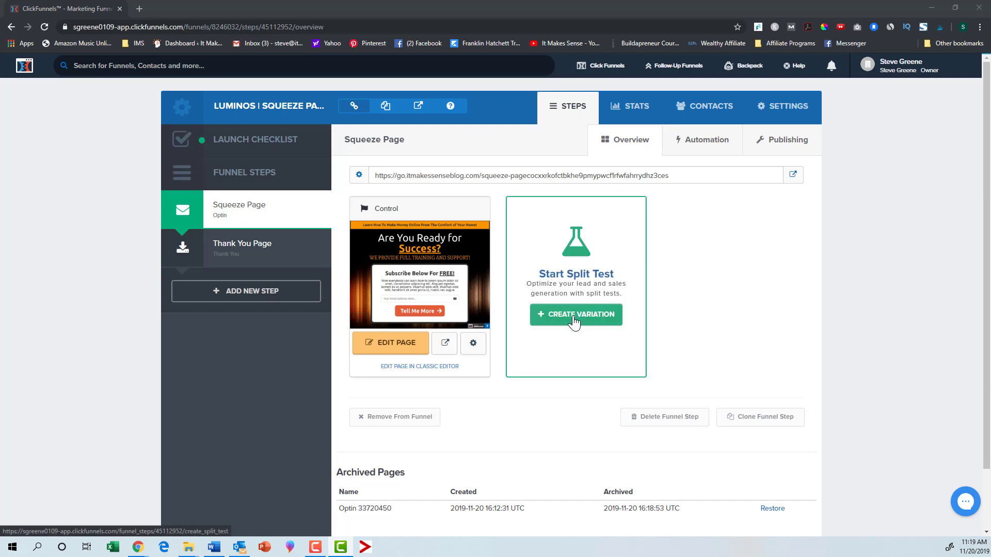
Step: Create a split-test variation of the Squeeze Page step as a copy of the original page
left_click(607, 318)
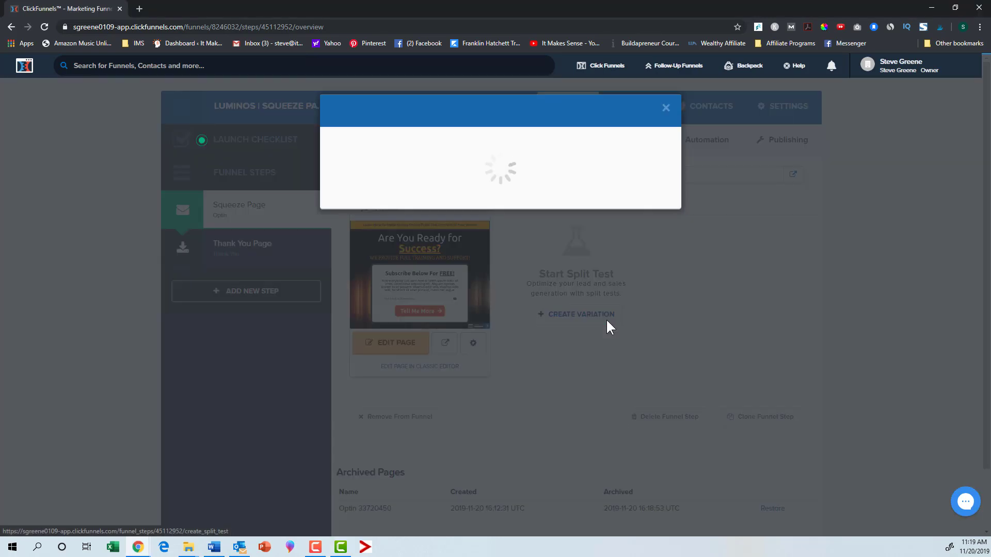
left_click(456, 175)
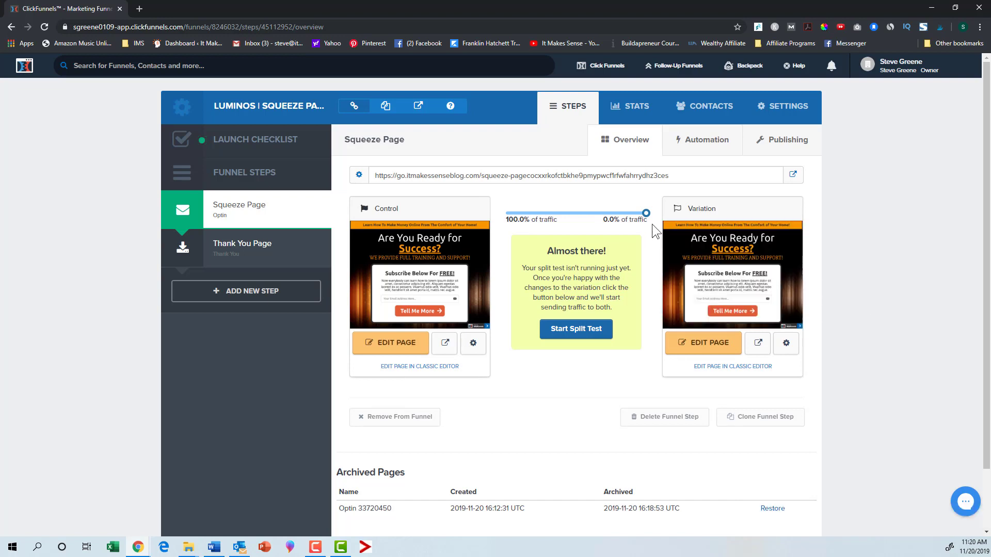
Step: Adjust the traffic split between control and variation to about 48% / 52%
left_click_drag(646, 214, 576, 212)
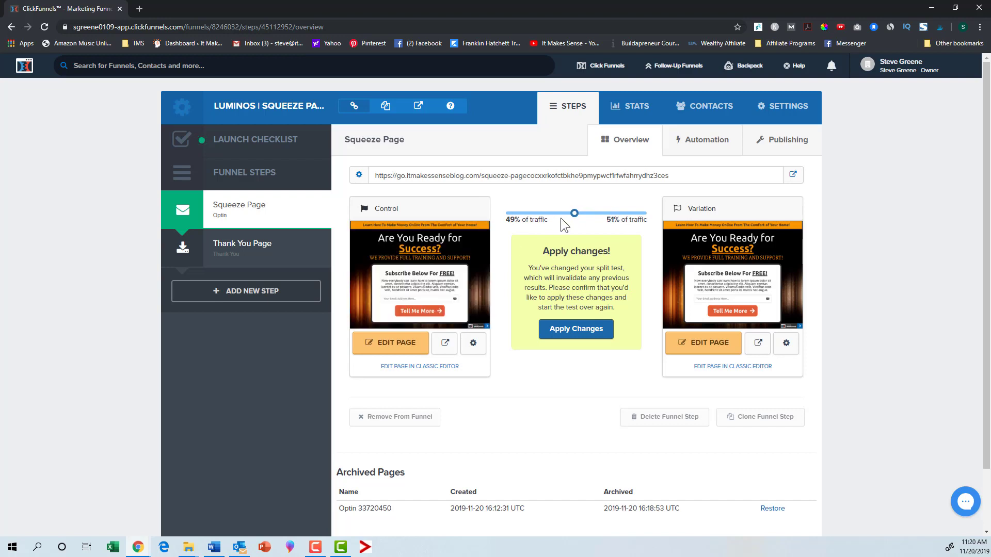
left_click(575, 211)
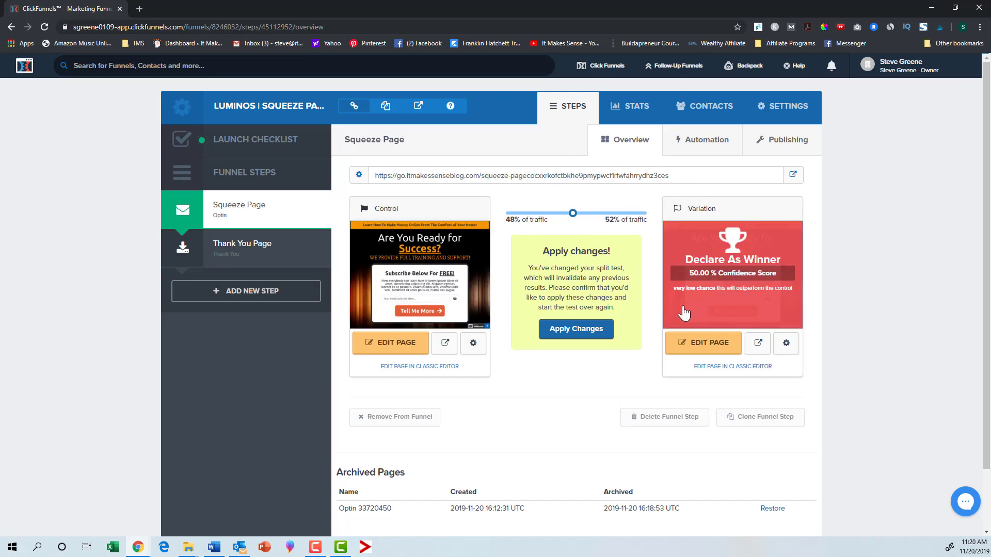
Step: Review the funnel's stats with the Squeeze Page row expanded, then return to the funnel steps
left_click(636, 114)
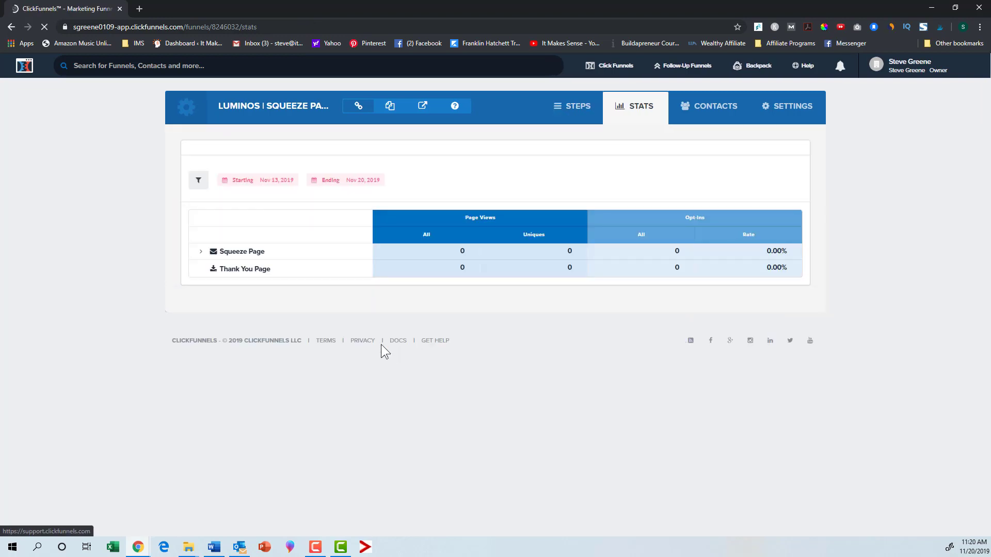
left_click(200, 252)
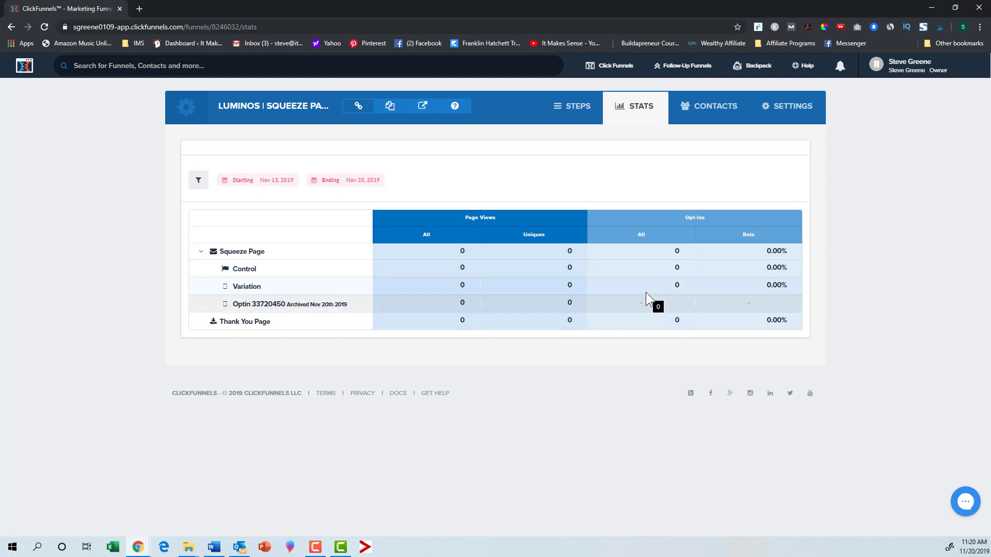
left_click(575, 113)
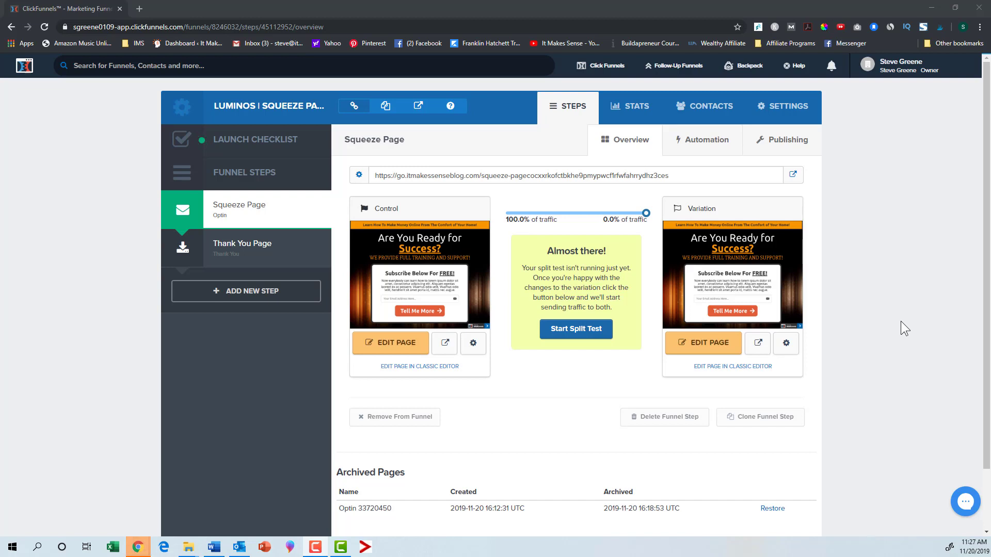
Step: Set the funnel's path to testsqueeze in the funnel settings and save
left_click(775, 108)
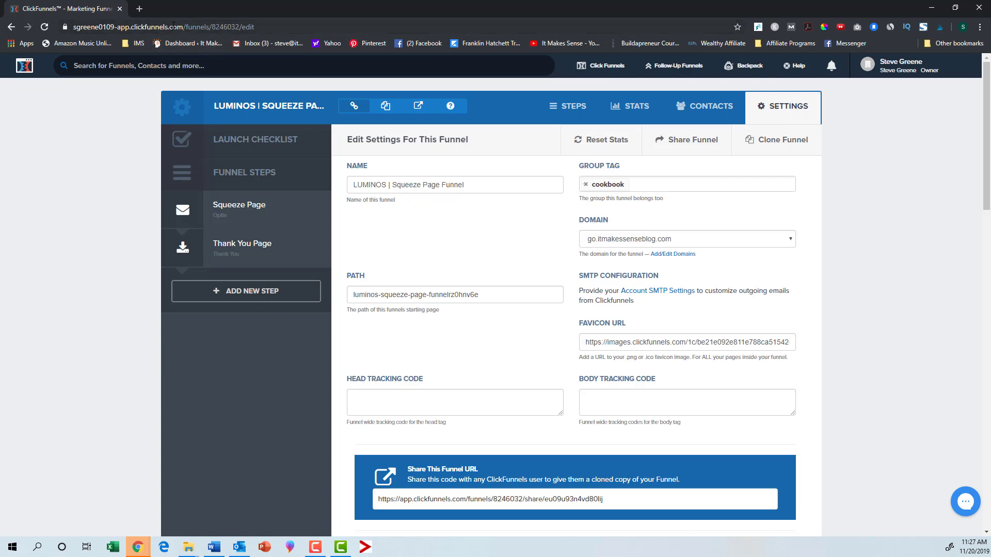
left_click_drag(497, 296, 361, 284)
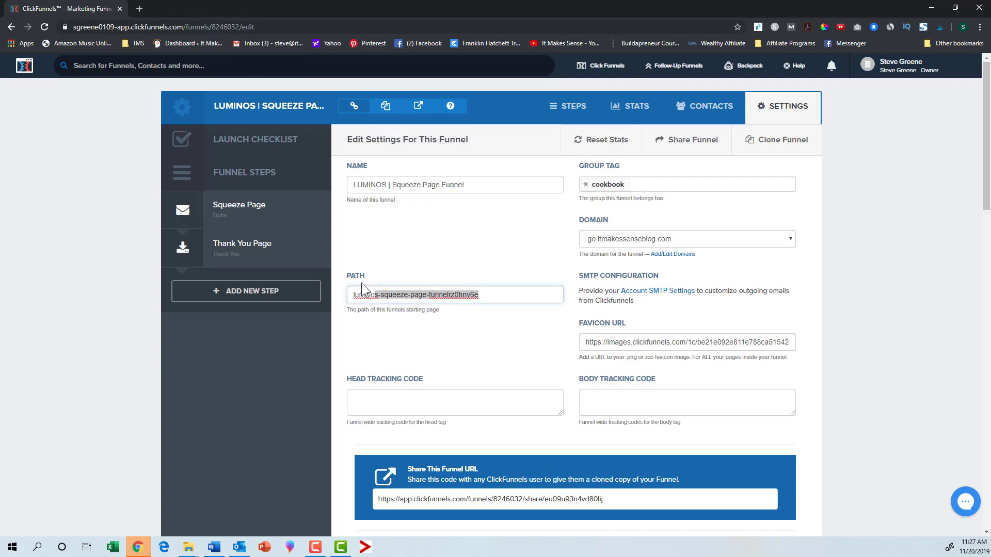
type("test")
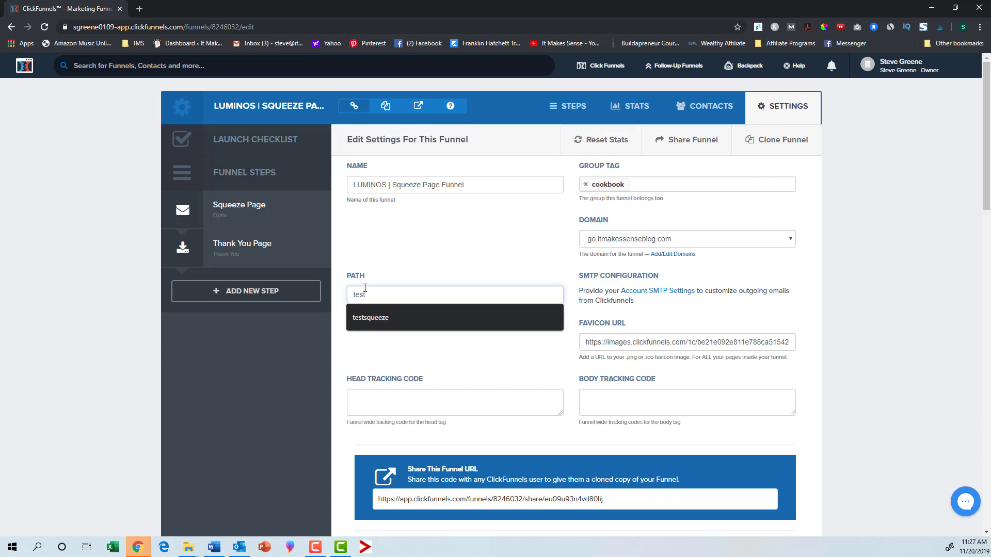
left_click(371, 316)
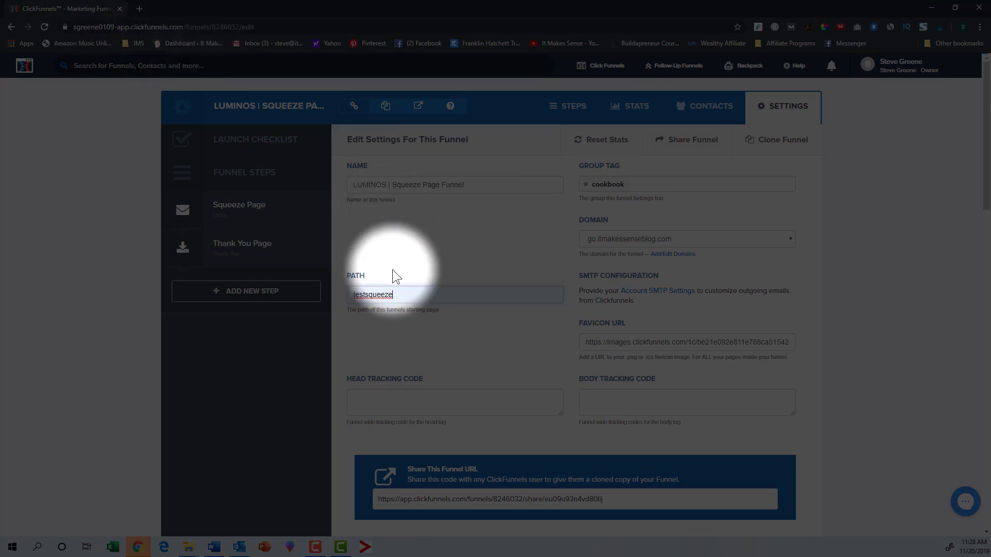
scroll(518, 354, "down", 20)
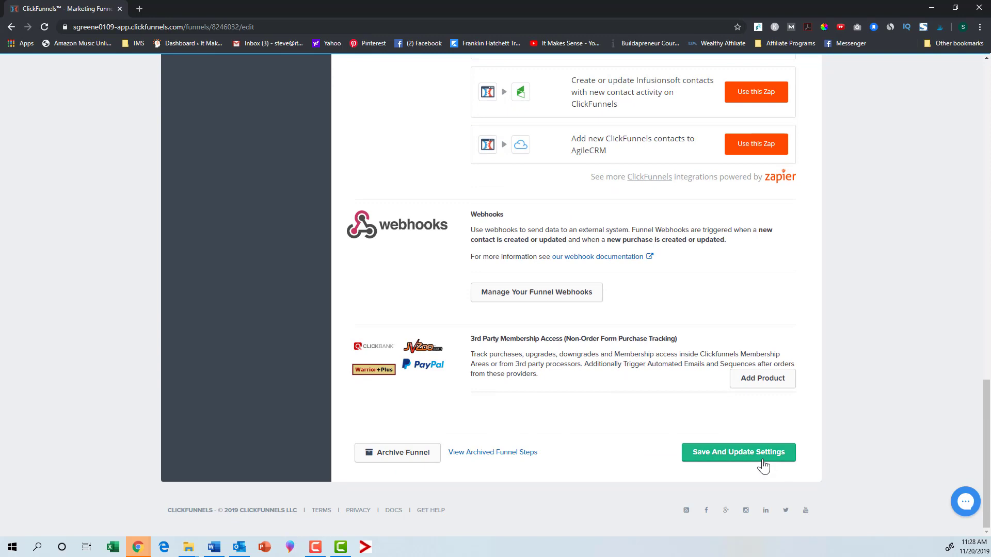
left_click(768, 456)
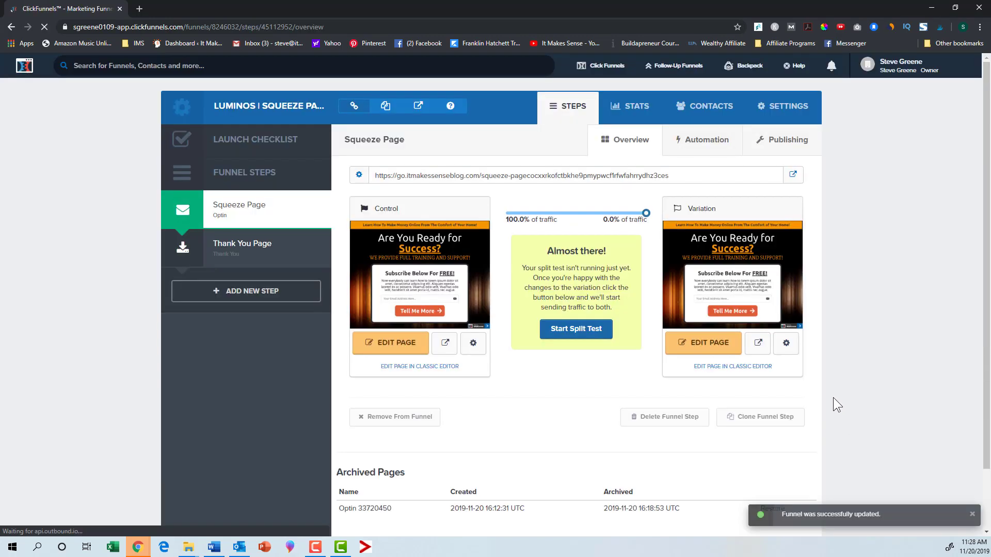
Step: Copy the funnel URL and open it in a new browser tab to preview the squeeze page
left_click(384, 108)
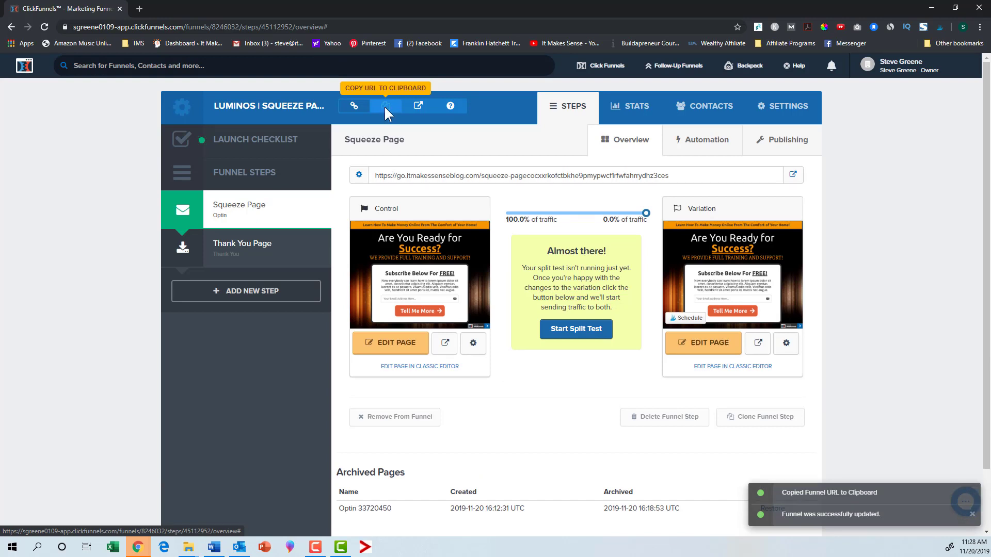
left_click(139, 8)
right_click(181, 29)
left_click(223, 94)
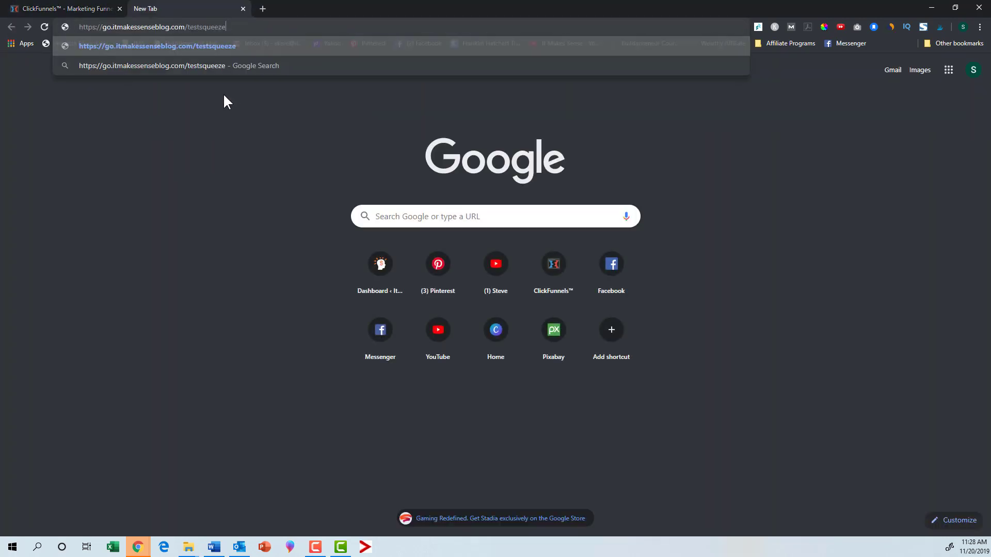
key("Return")
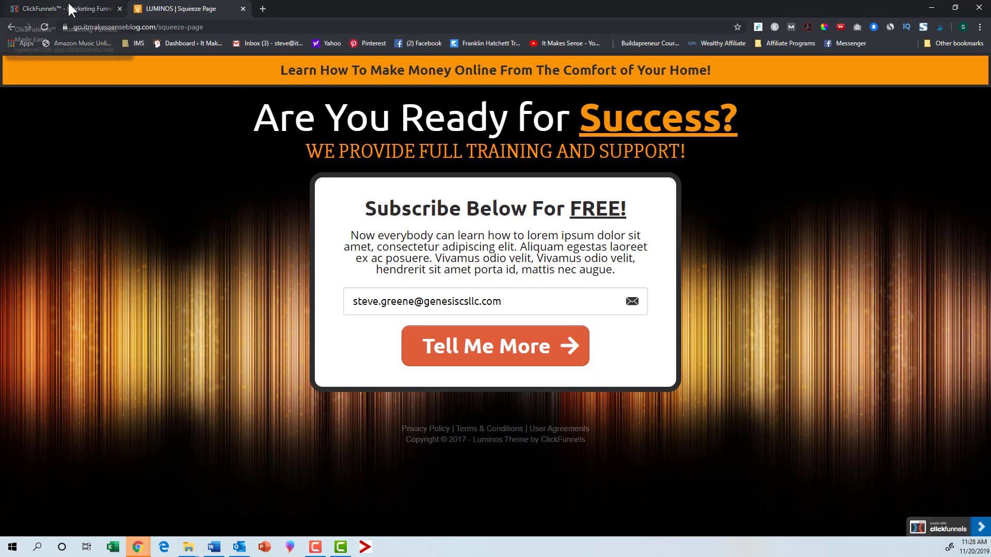
left_click(70, 9)
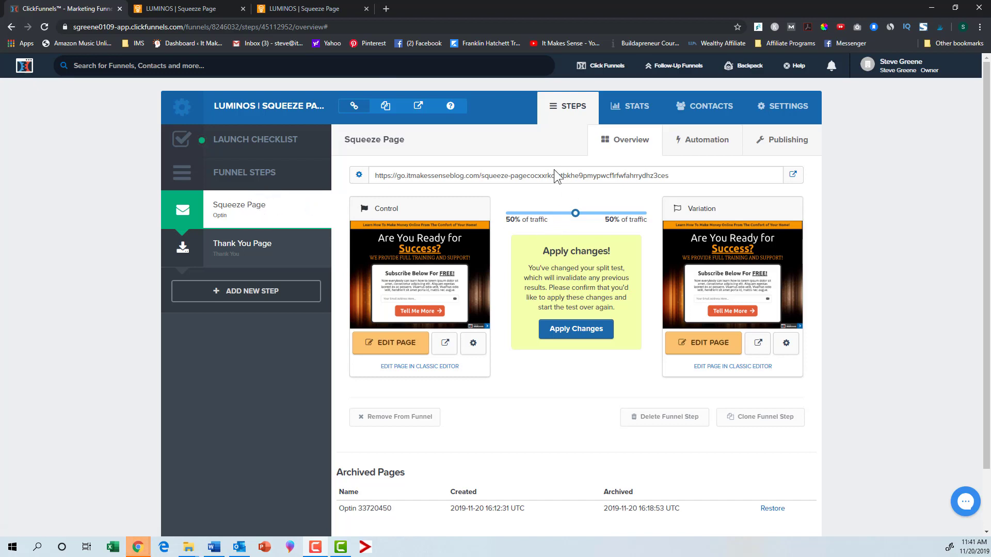
Step: Open the Squeeze Page step's URL in a new incognito window to preview it as a visitor
mouse_move(435, 283)
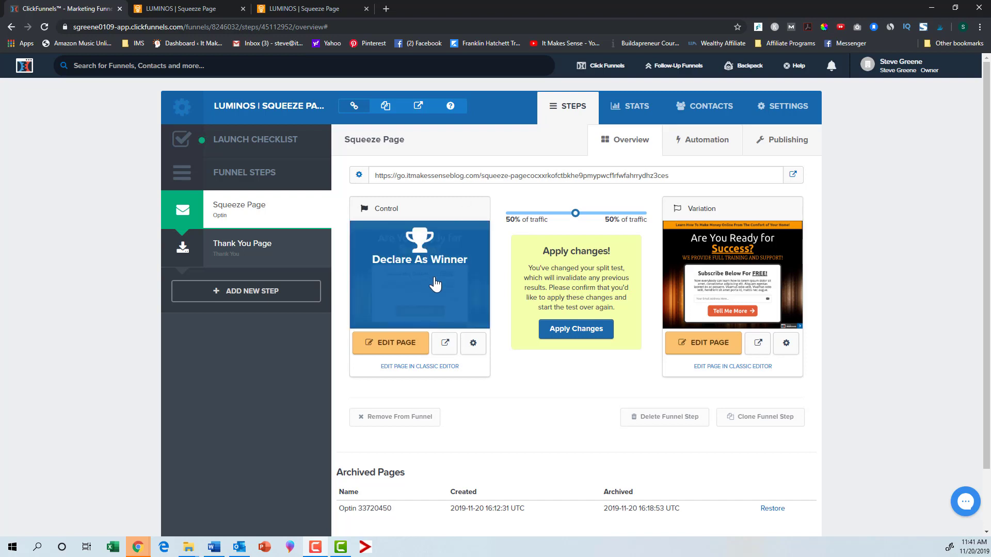
mouse_move(745, 283)
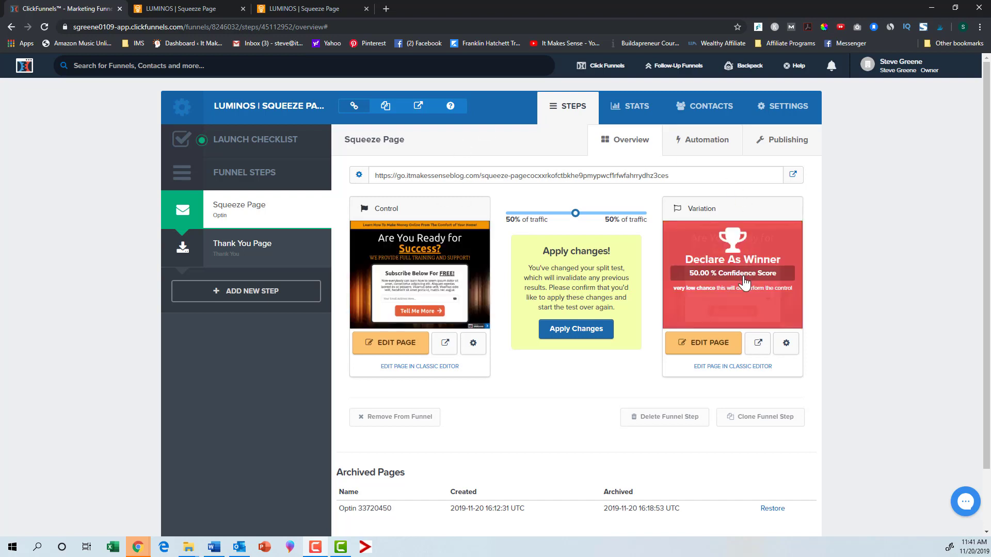
left_click_drag(668, 175, 376, 174)
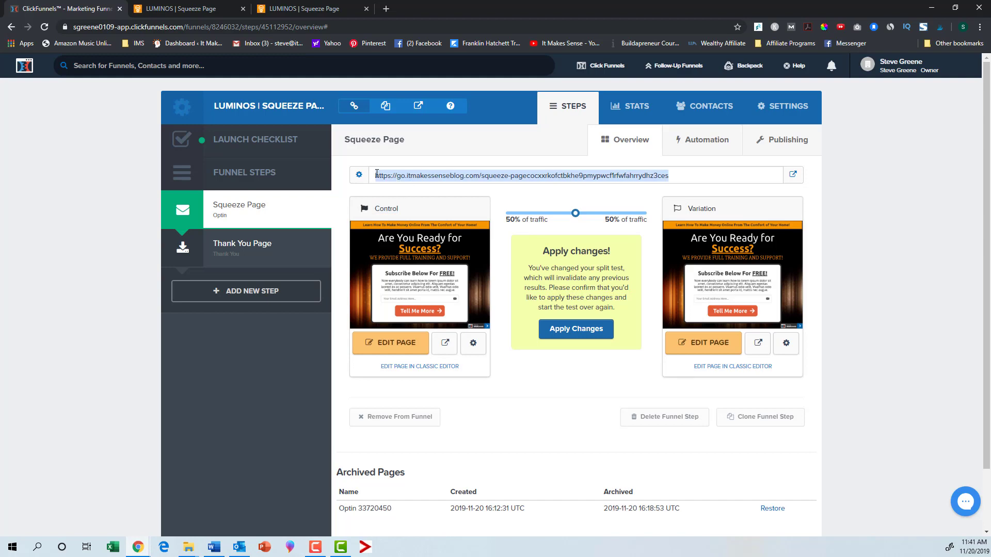
left_click(979, 26)
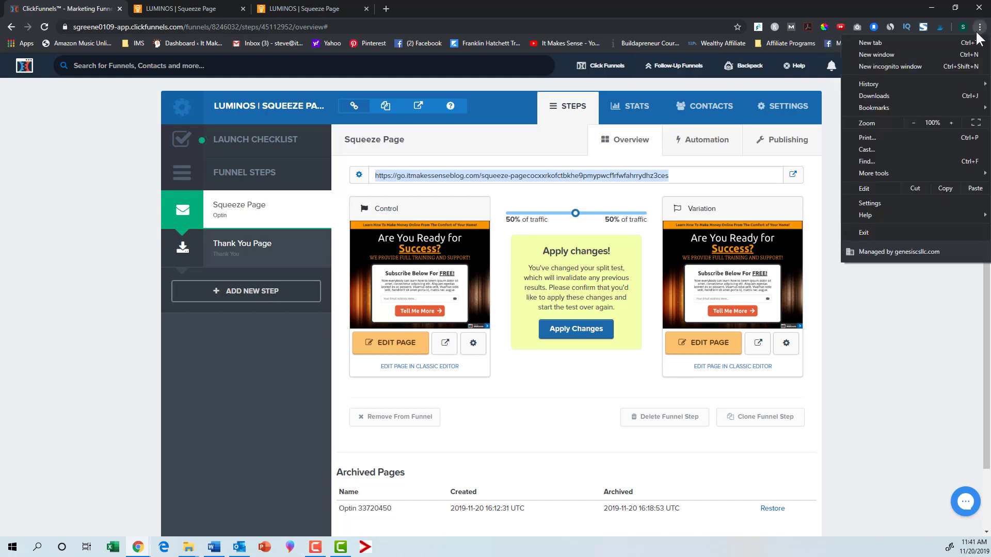
left_click(921, 67)
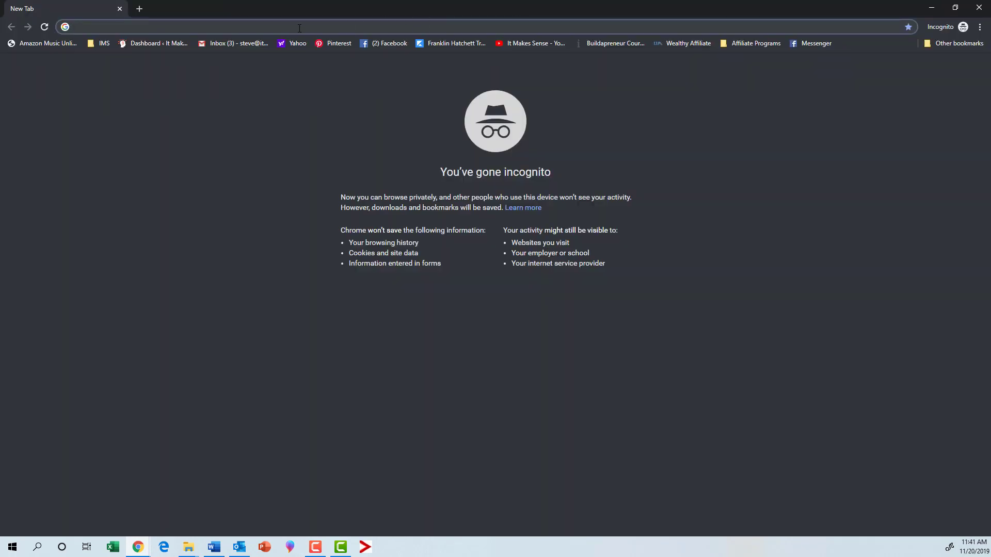
key("ctrl+v")
key("Return")
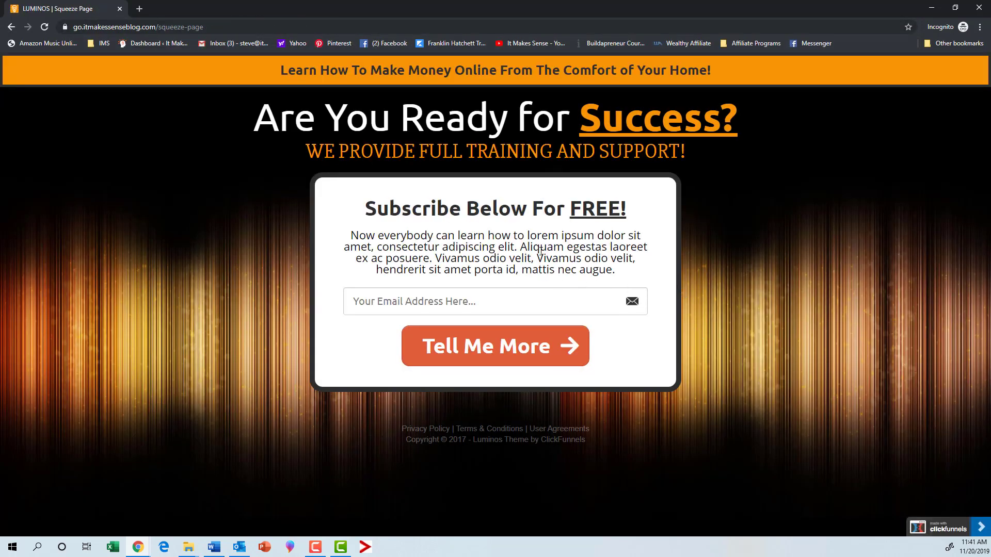
key("alt+Tab")
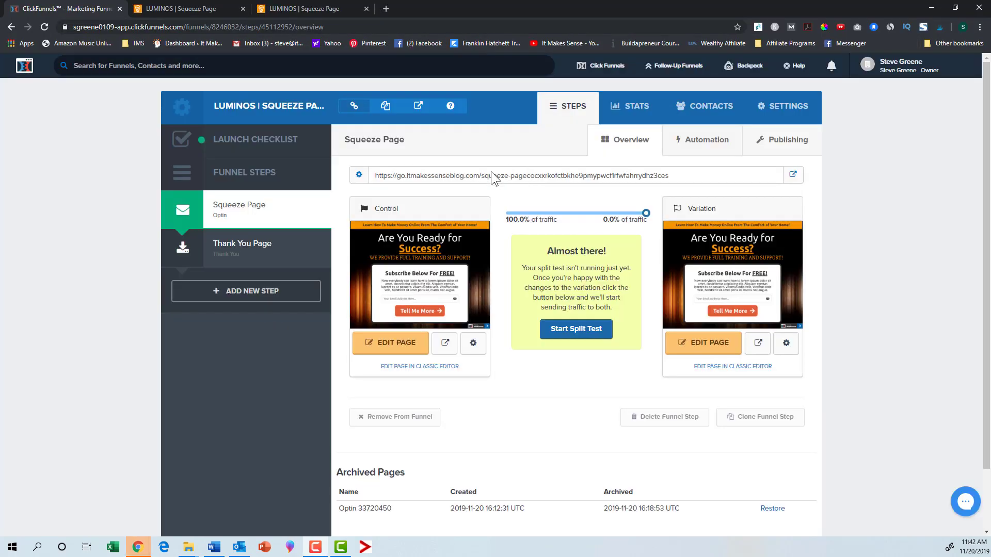
Step: Set the Squeeze Page step's path to page1 and update the funnel step
left_click(359, 177)
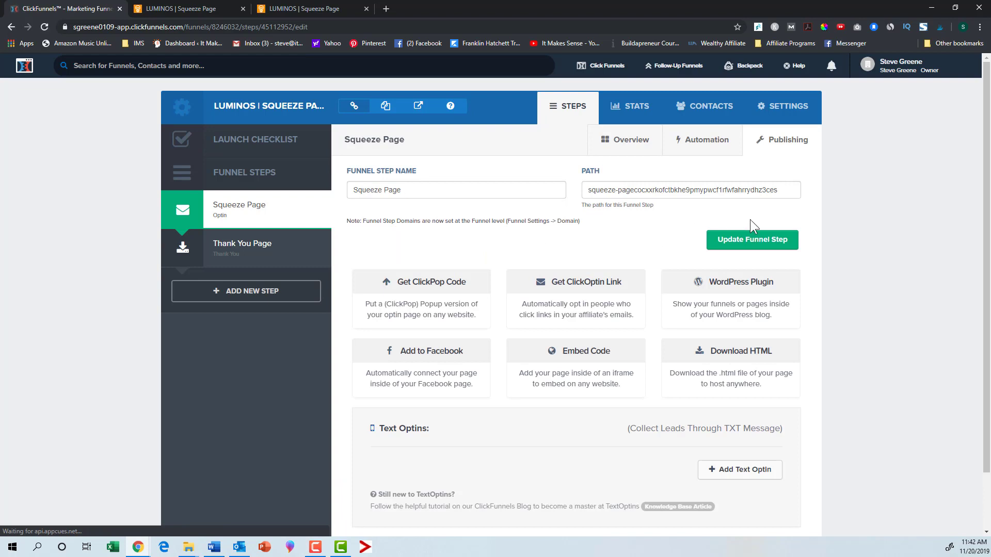
left_click_drag(780, 191, 566, 197)
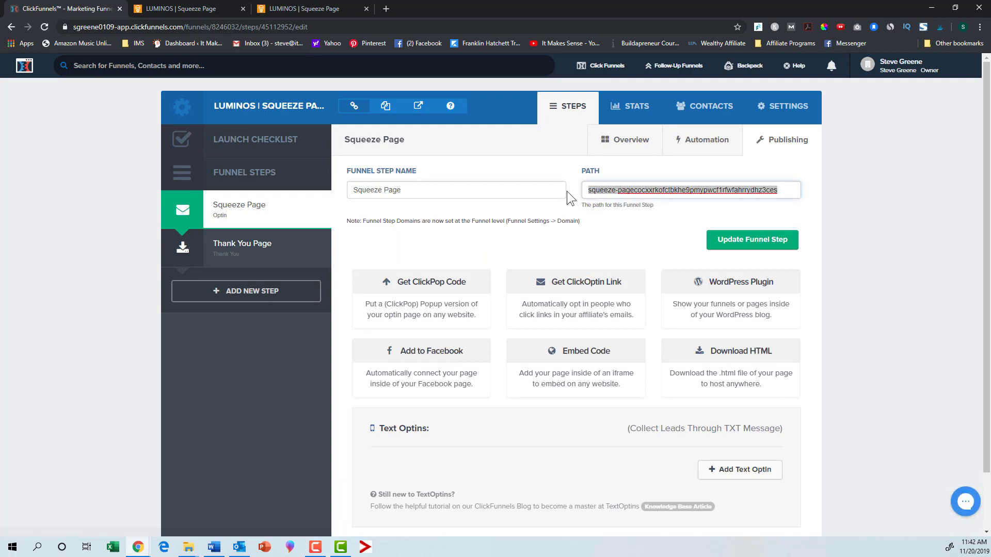
type("page1")
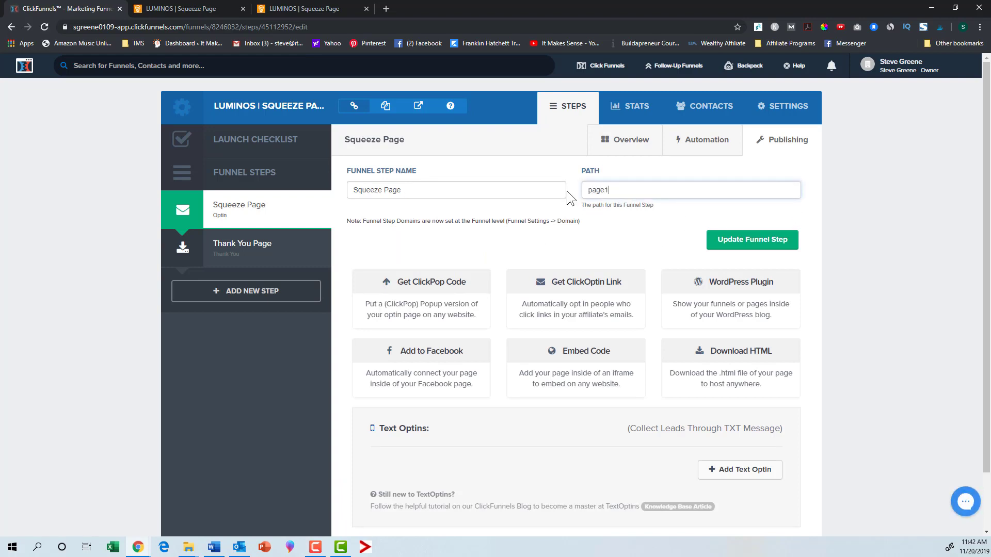
left_click(747, 245)
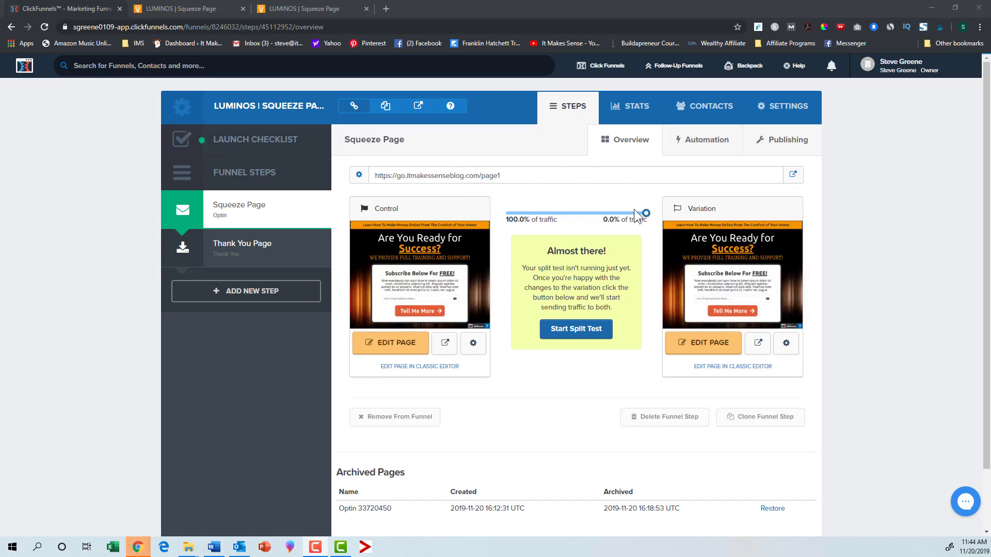
Step: Set the traffic split to about 57% / 43% and change the control page's path to control1
left_click_drag(646, 213, 584, 213)
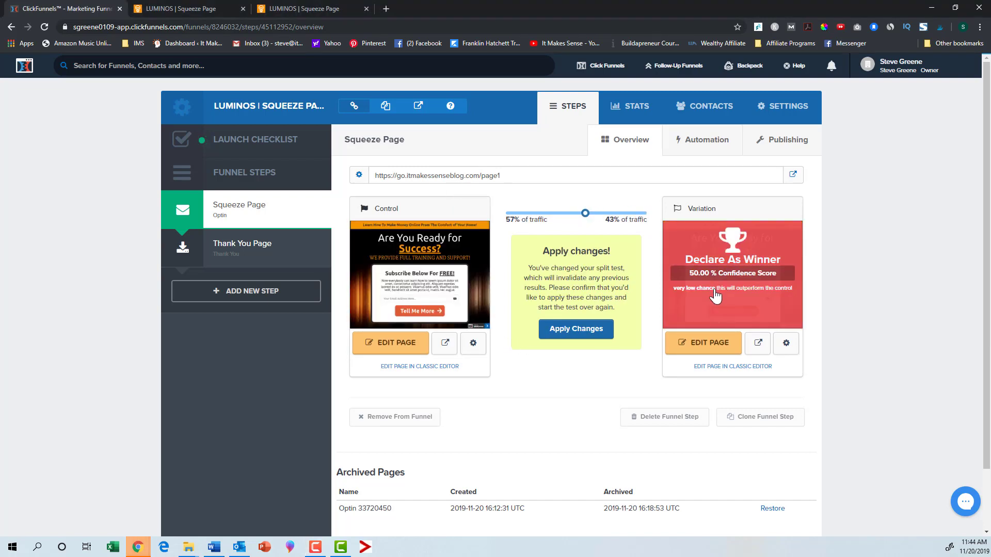
left_click(473, 344)
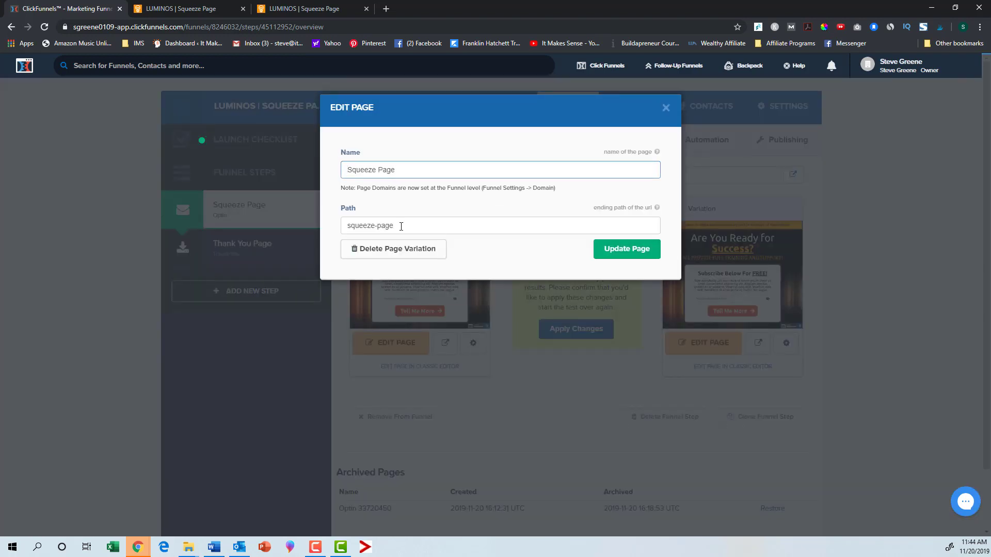
triple_click(401, 225)
type("test")
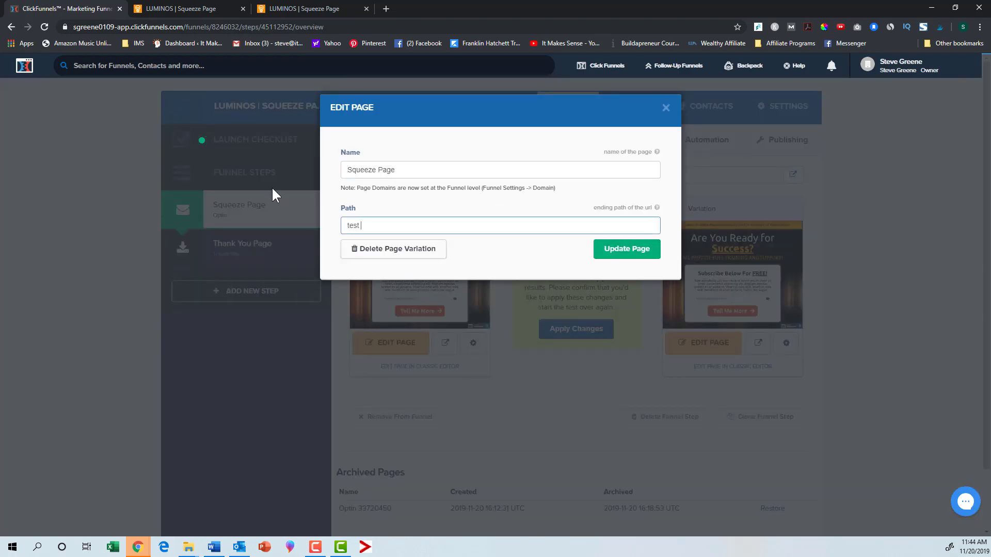
key("BackSpace")
key("BackSpace")
key("BackSpace")
key("BackSpace")
type("control1")
left_click(605, 250)
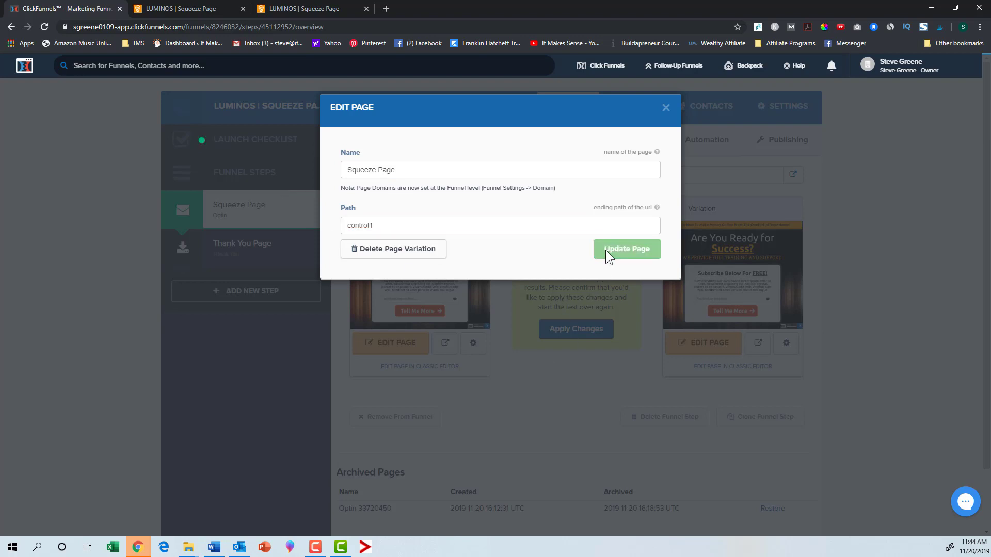
Step: Change the variation page's path to control2 and update it
left_click(783, 350)
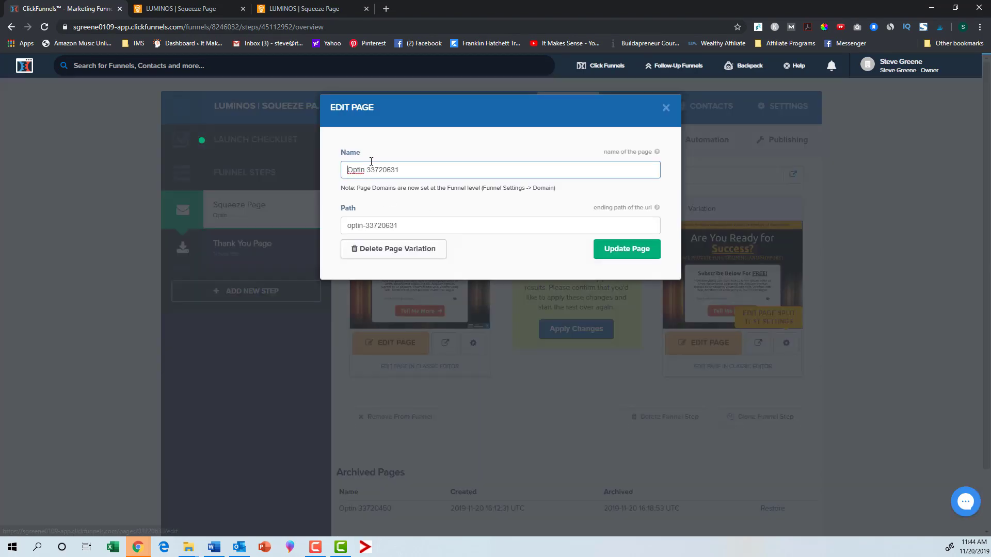
left_click_drag(404, 227, 324, 214)
type("c")
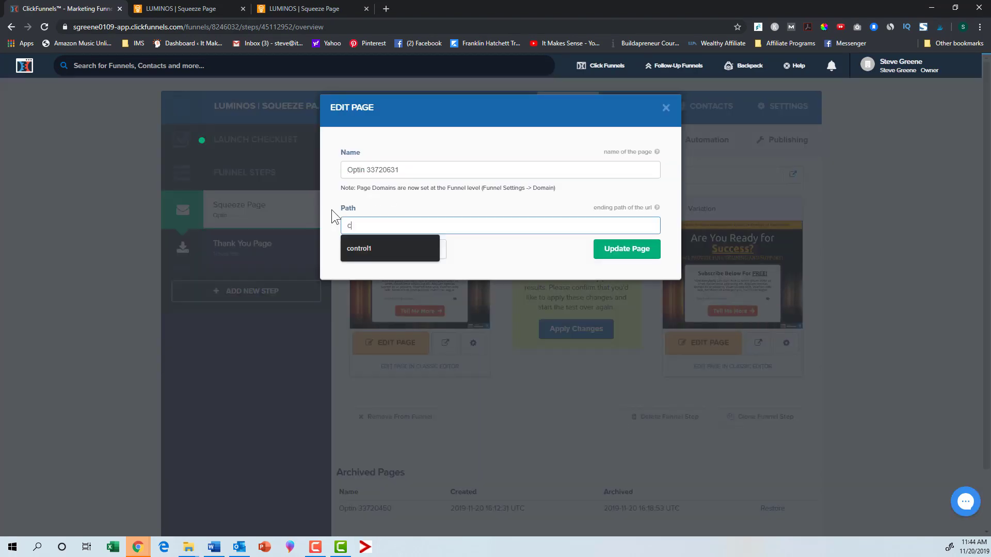
type("ontrol2")
key("Return")
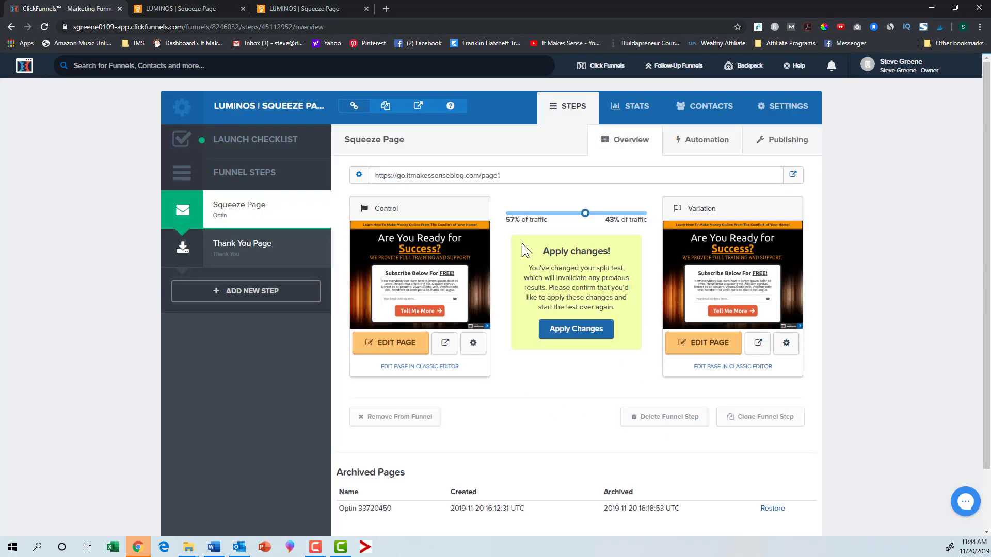
Step: Open the control page of the split test in the page editor
mouse_move(467, 266)
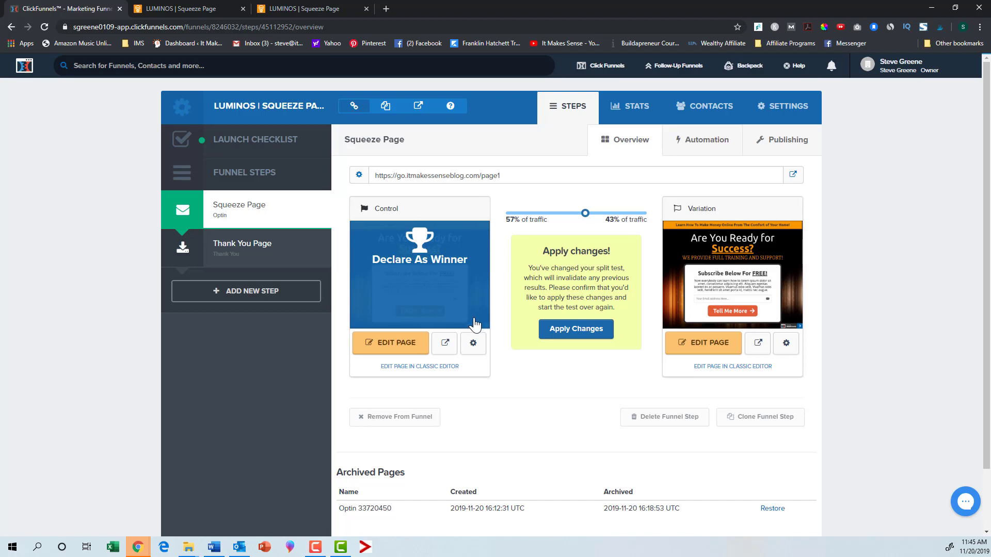
mouse_move(712, 319)
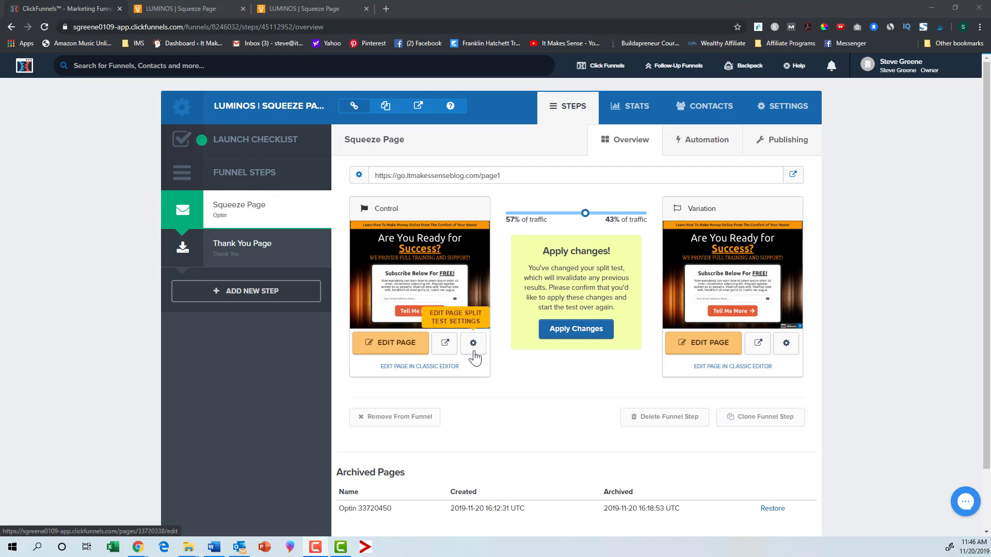
mouse_move(442, 251)
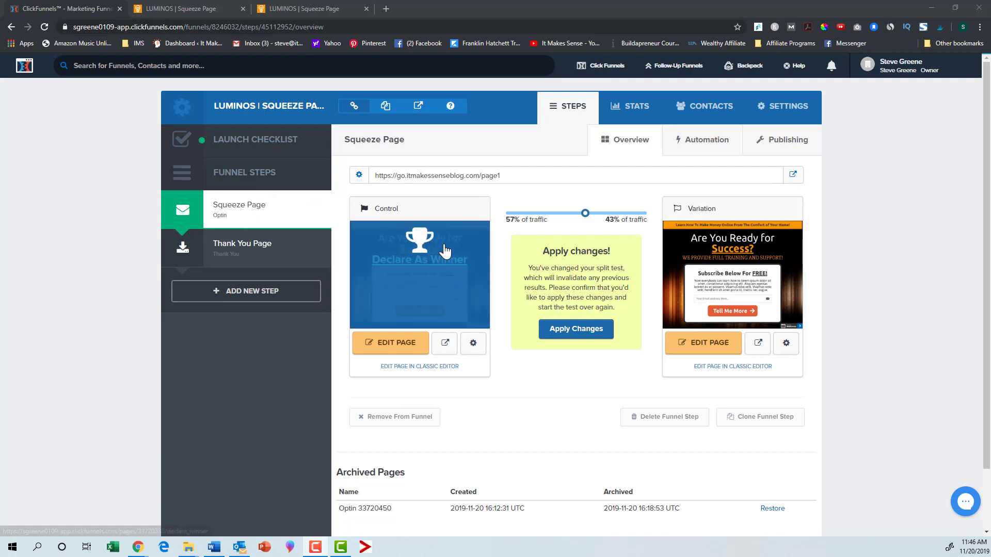
mouse_move(704, 302)
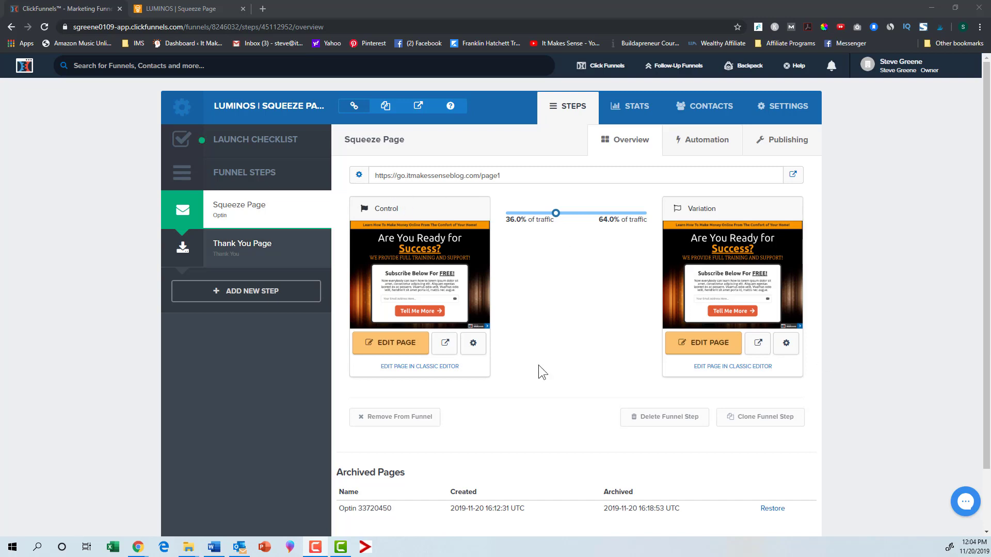
left_click(405, 347)
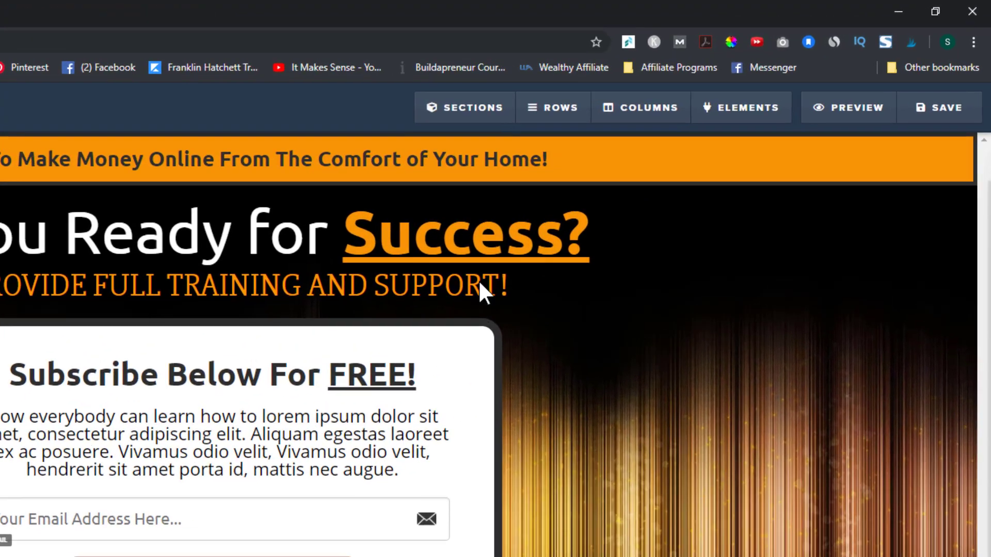
mouse_move(640, 72)
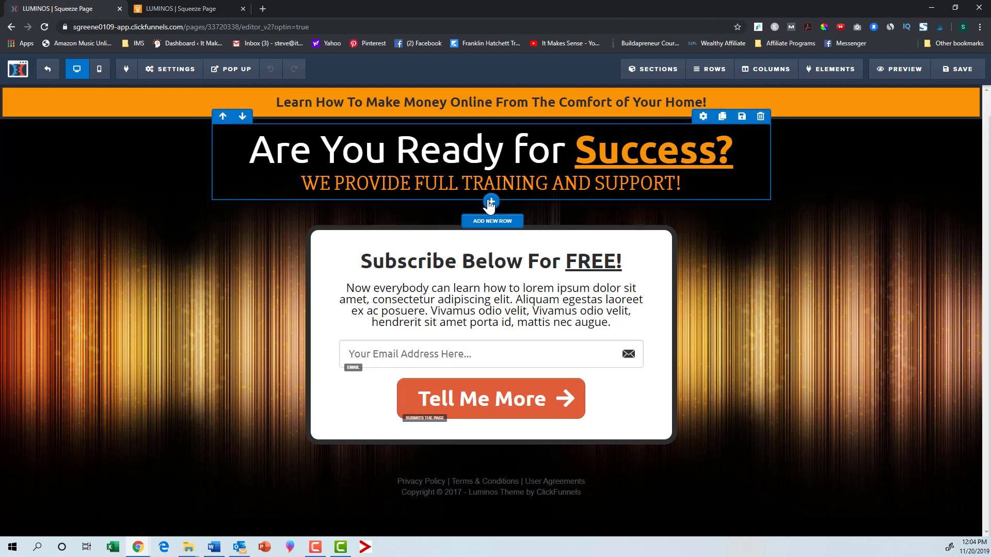
Step: Add a six-column row below the headline
left_click(490, 202)
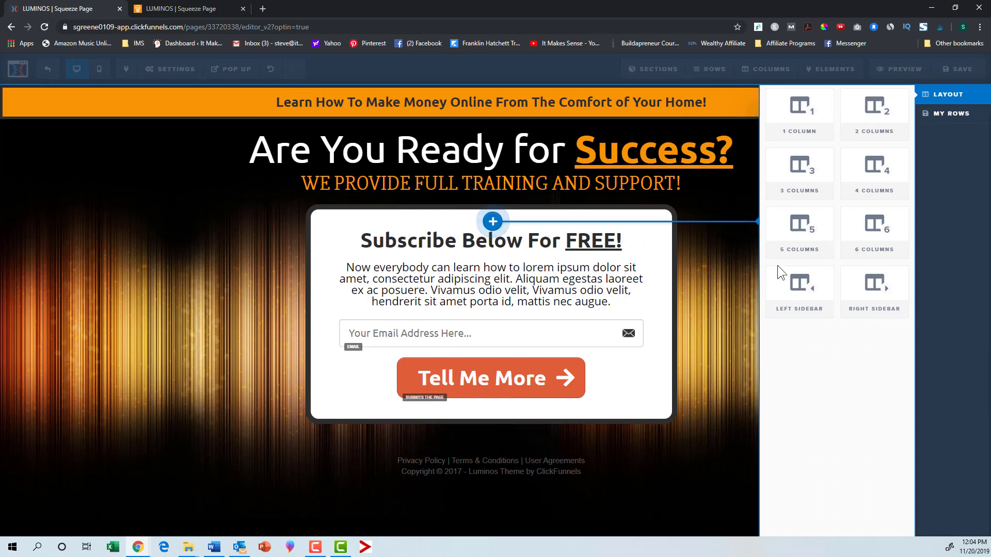
left_click(877, 240)
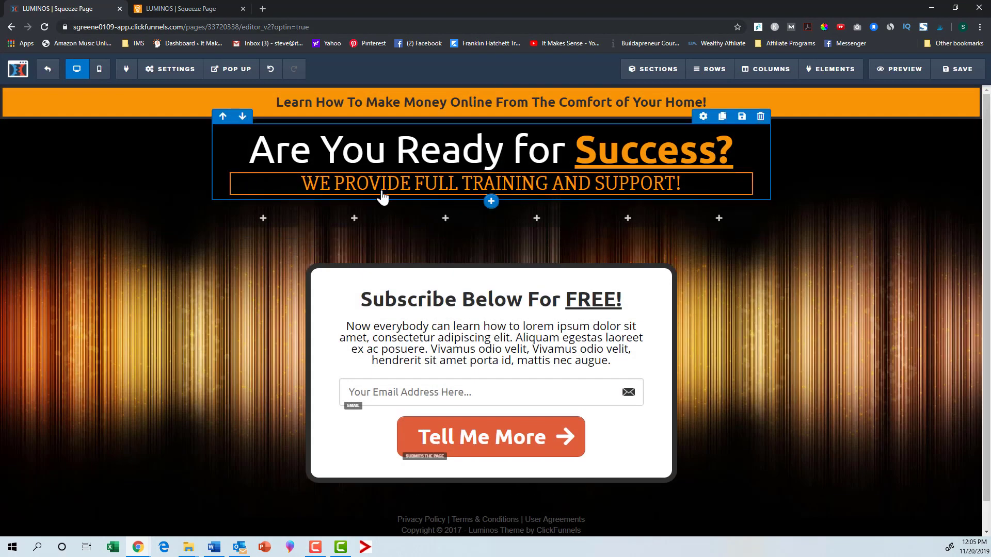
mouse_move(286, 217)
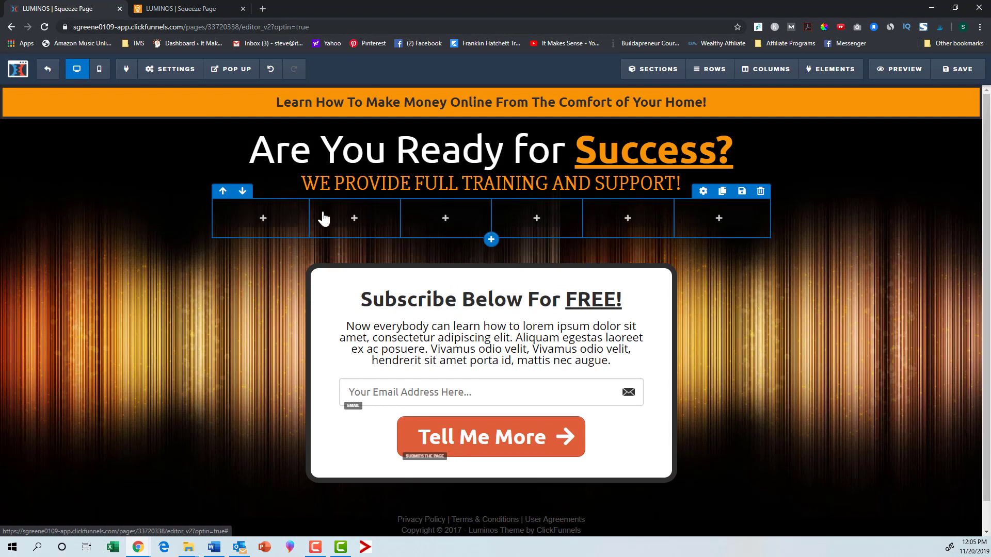
mouse_move(519, 223)
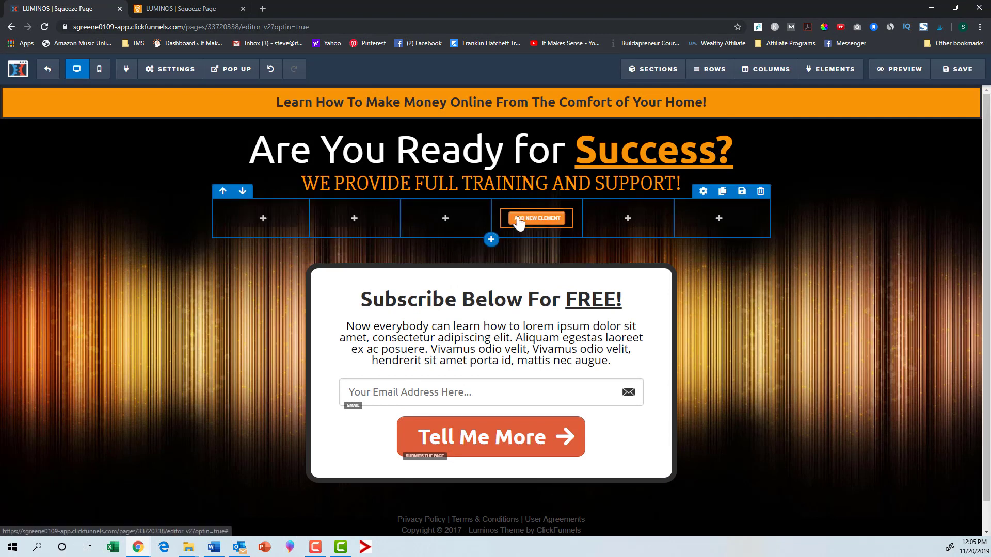
mouse_move(458, 223)
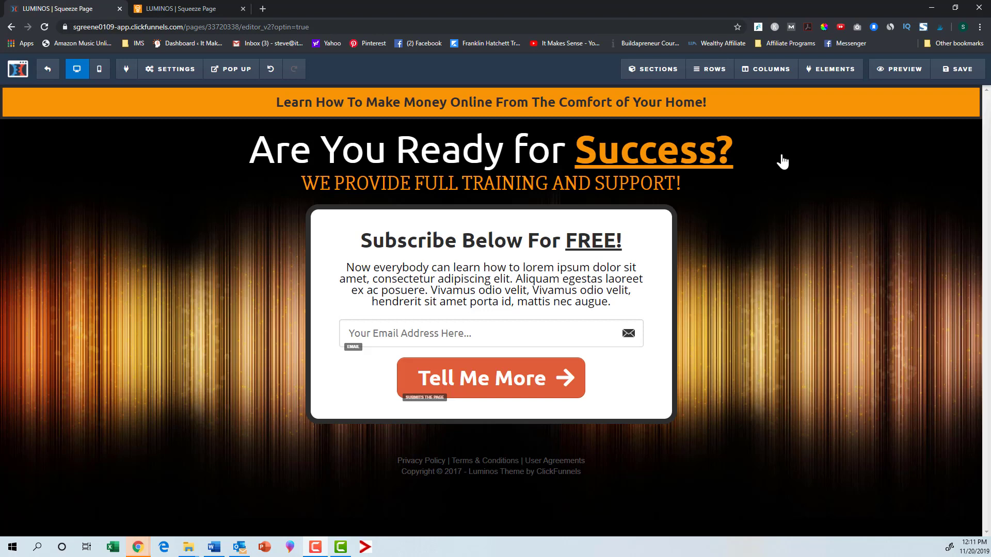
Step: Set the top banner section's background colour to red (#e43b2c) and its top and bottom padding to 0
mouse_move(808, 112)
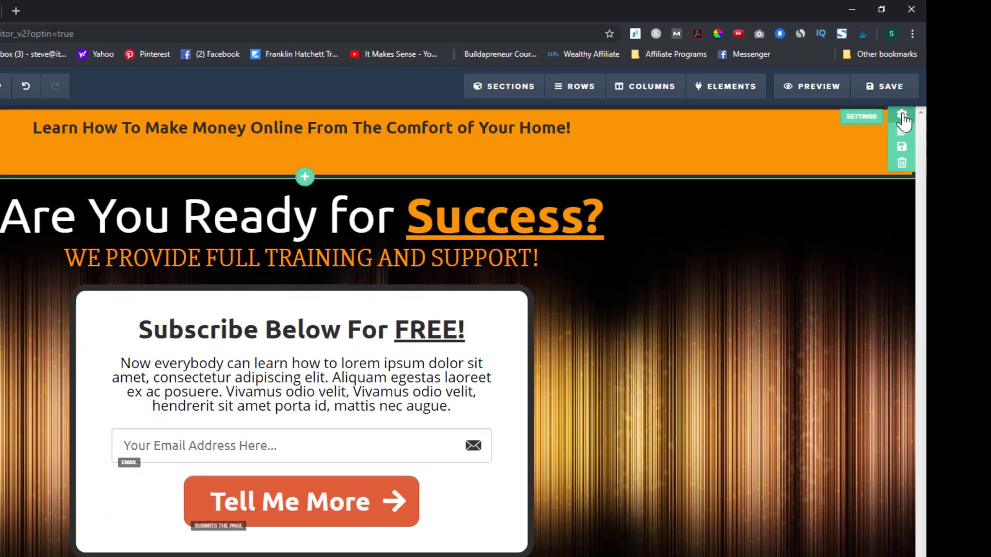
left_click(831, 139)
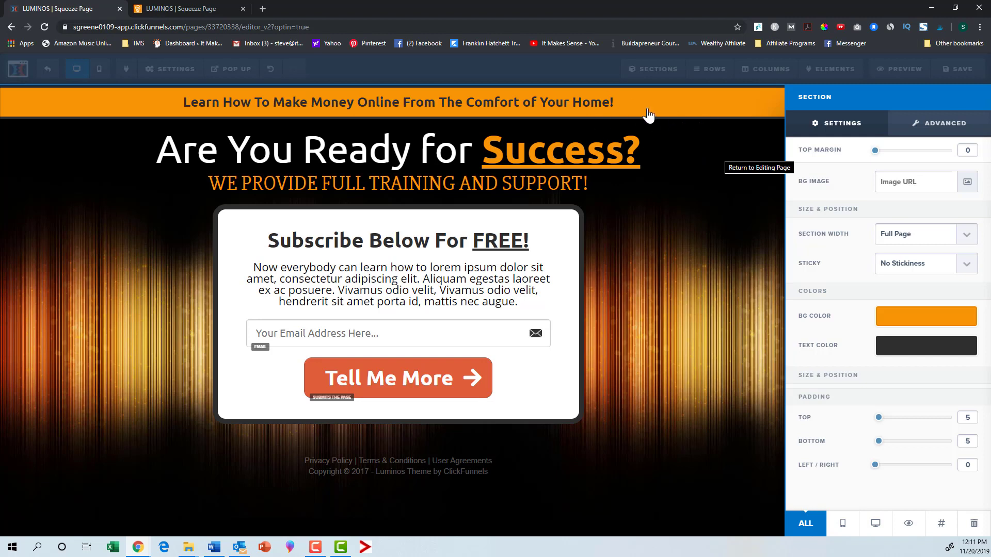
left_click(902, 320)
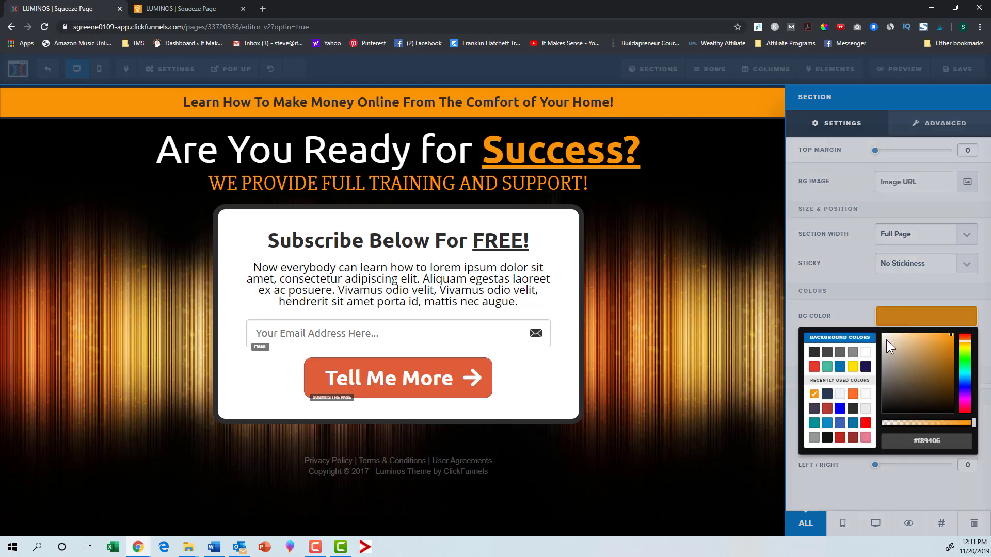
left_click(814, 367)
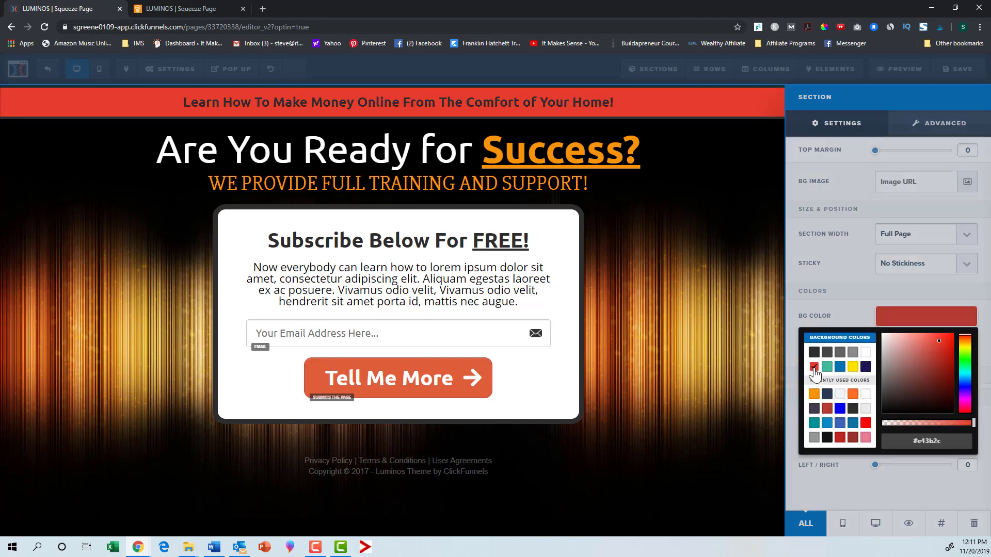
left_click(842, 291)
left_click_drag(882, 422, 872, 470)
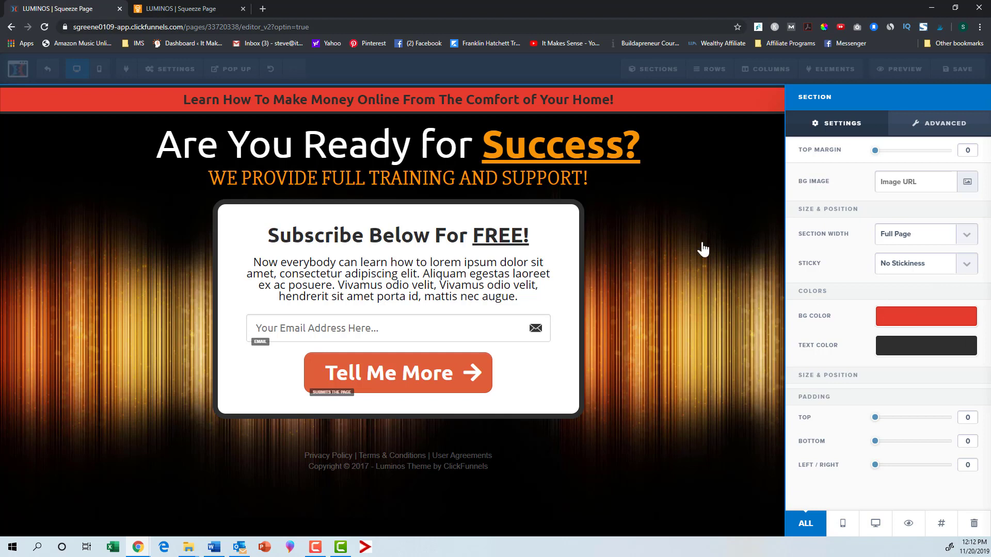
Step: Set the top banner section's corner radius to 10px
left_click(910, 126)
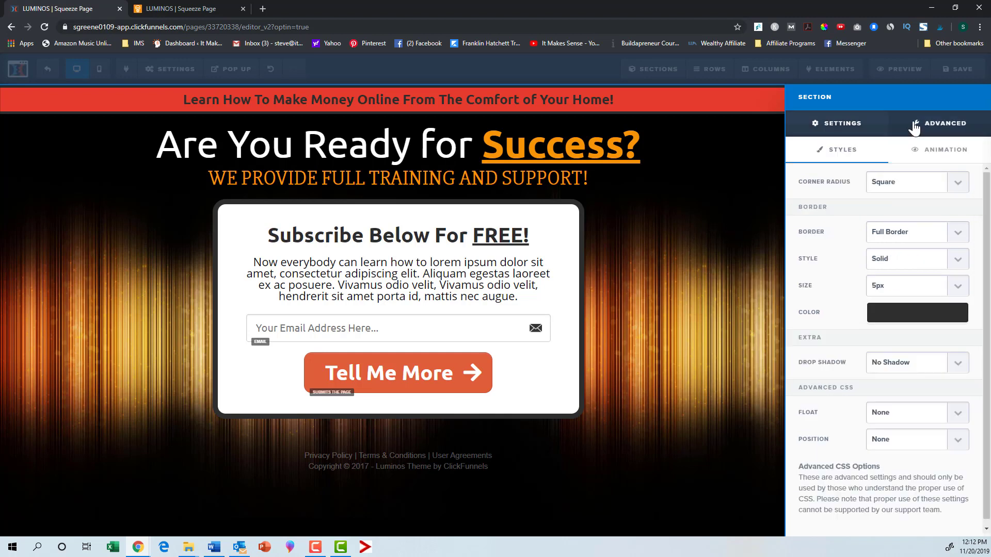
left_click(963, 184)
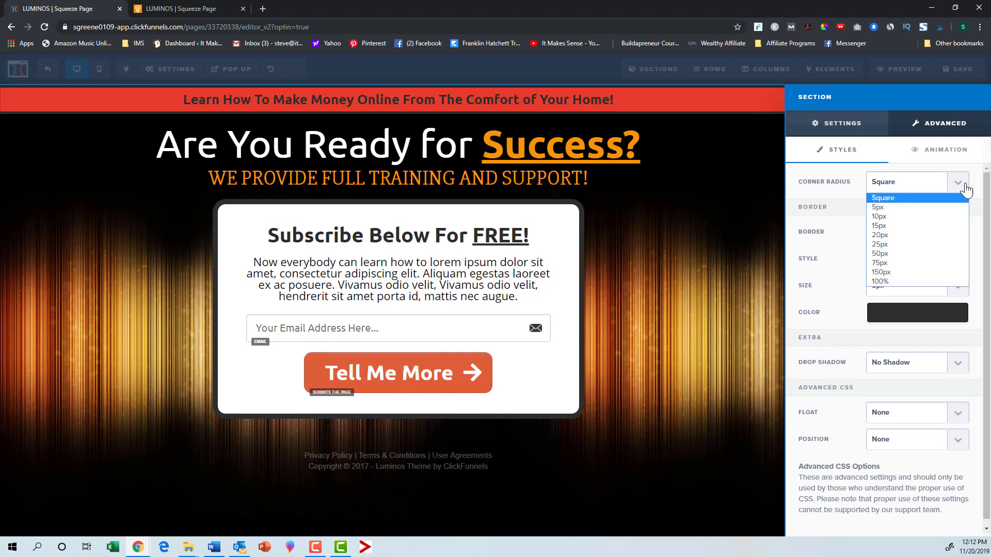
left_click(921, 215)
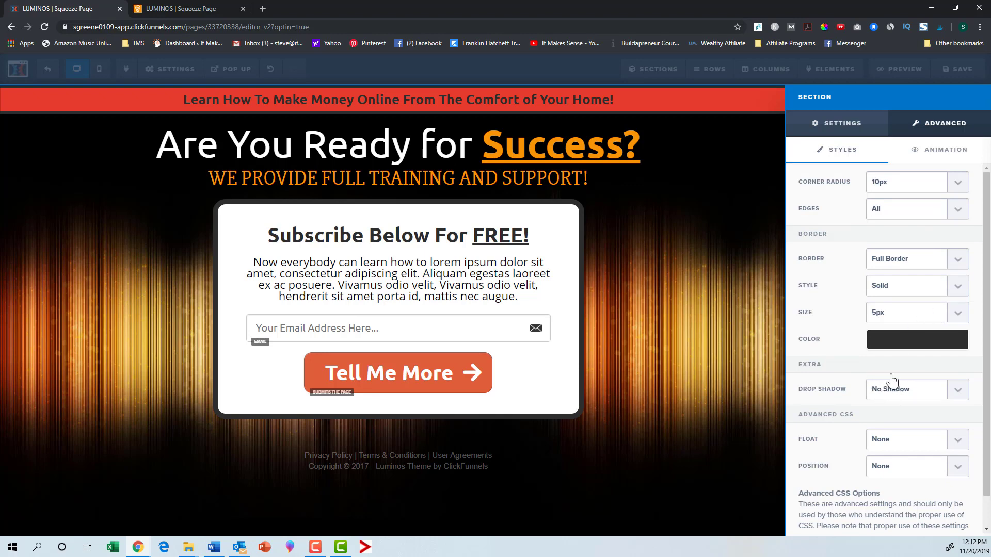
left_click(704, 231)
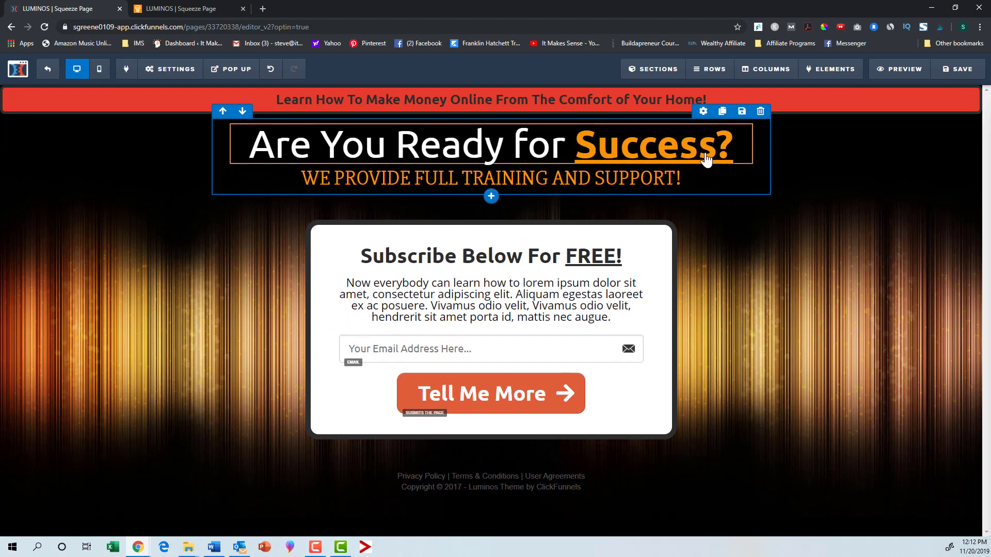
Step: Set the headline row's background colour to teal (#42b99f)
left_click(703, 112)
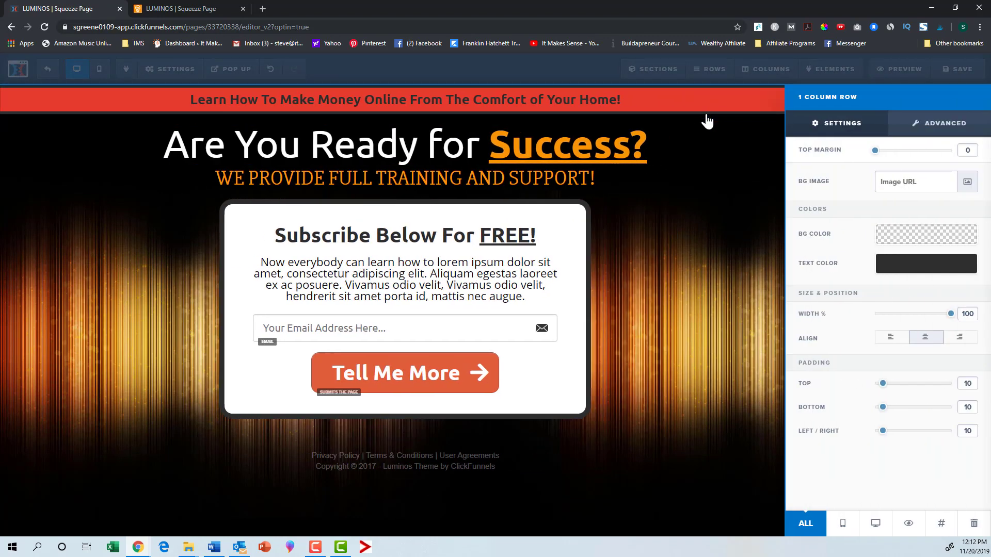
left_click(912, 242)
left_click(827, 287)
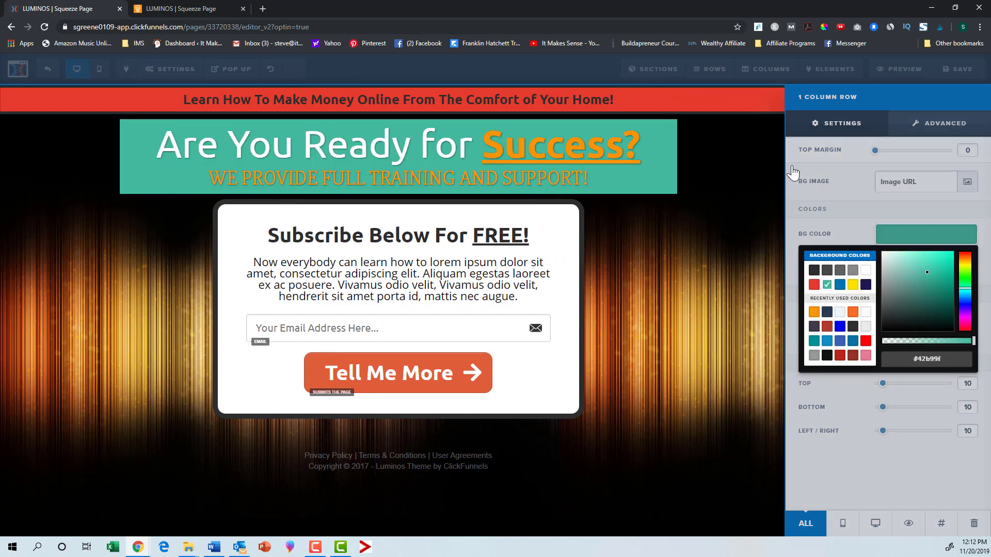
left_click(857, 166)
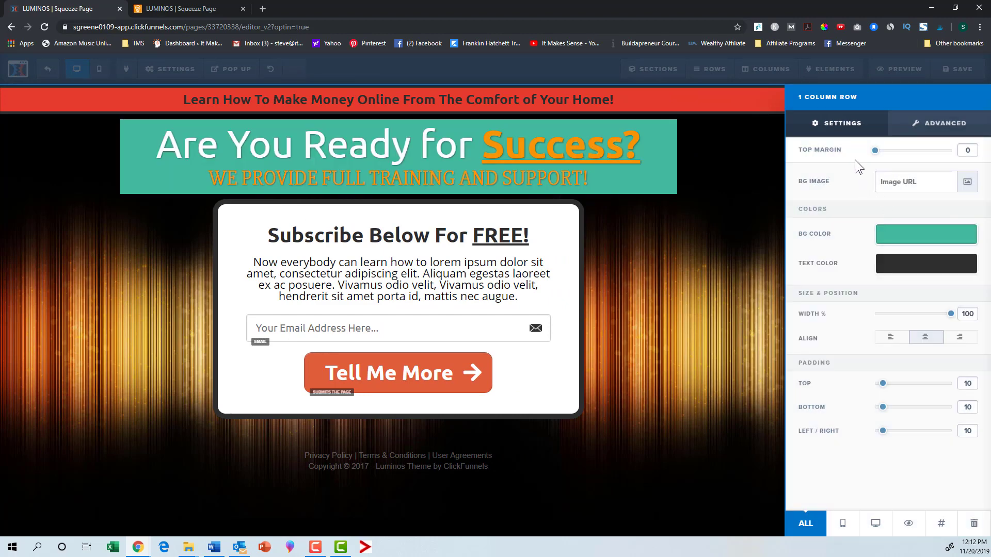
left_click(695, 237)
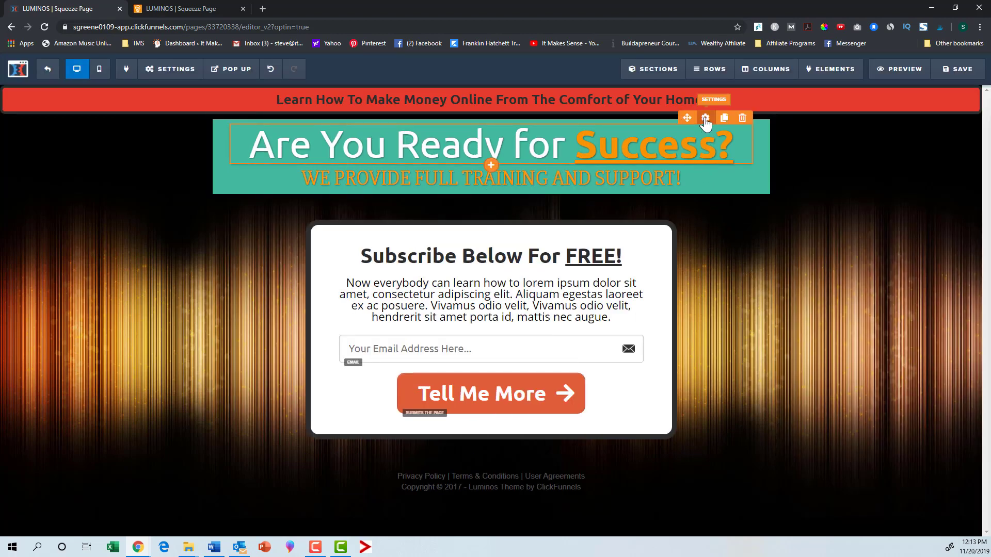
Step: Set the main headline's text colour to red (#e43b2c)
left_click(705, 118)
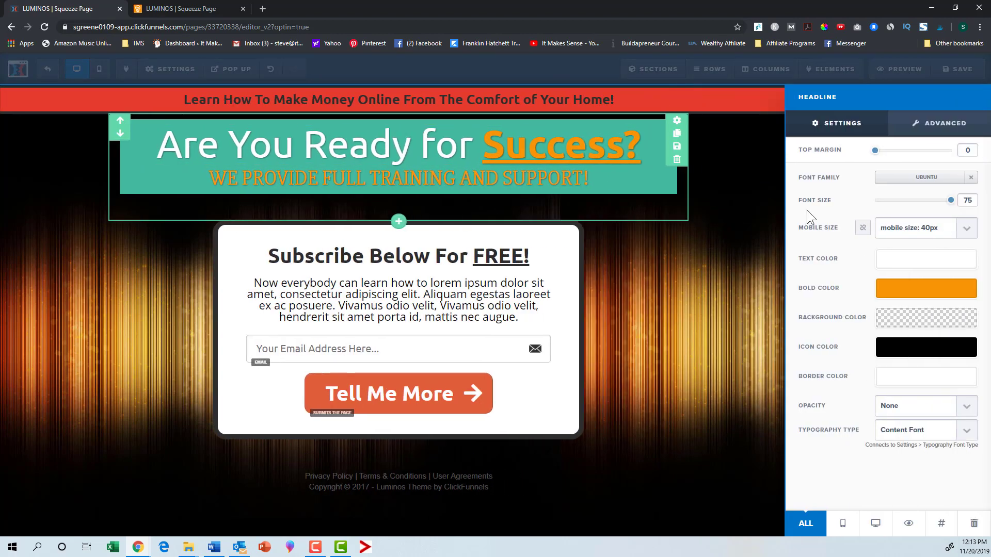
left_click(896, 265)
left_click(814, 310)
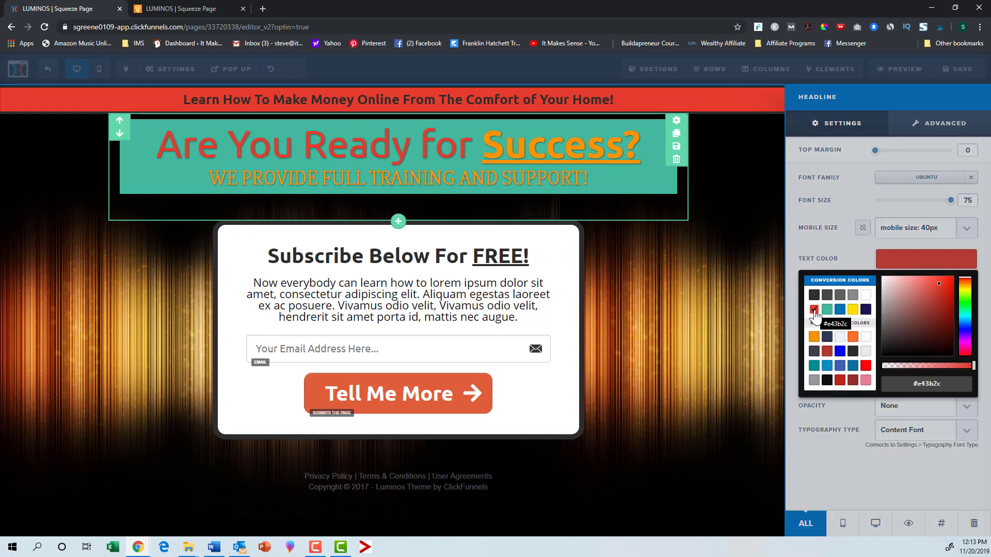
left_click(752, 294)
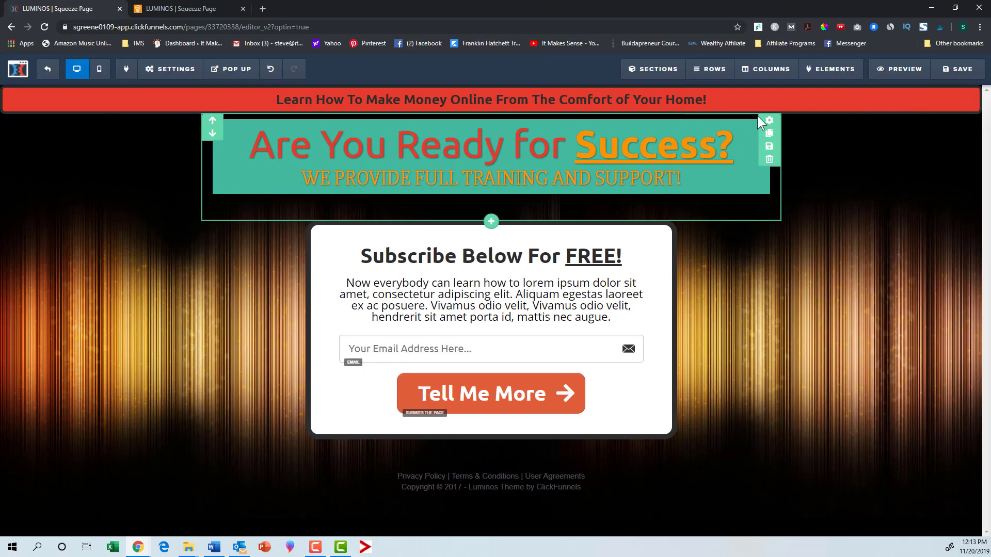
Step: Change the main headline's bold colour to blue
left_click(703, 111)
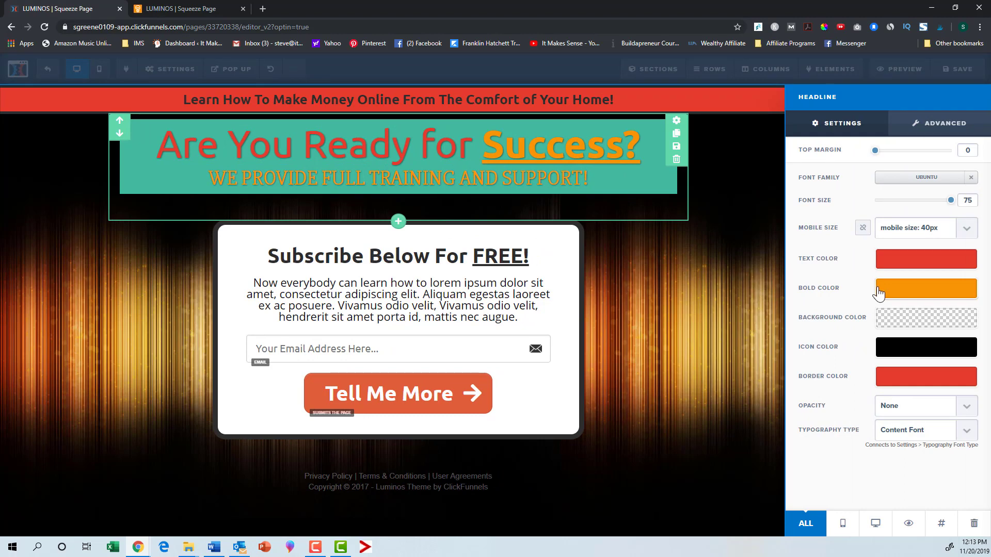
left_click(898, 299)
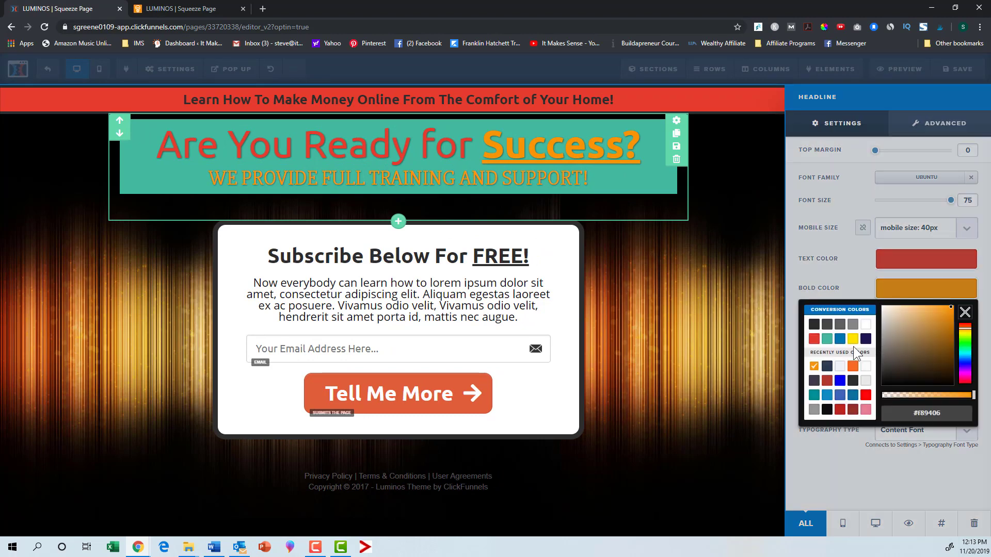
left_click(839, 341)
left_click(739, 309)
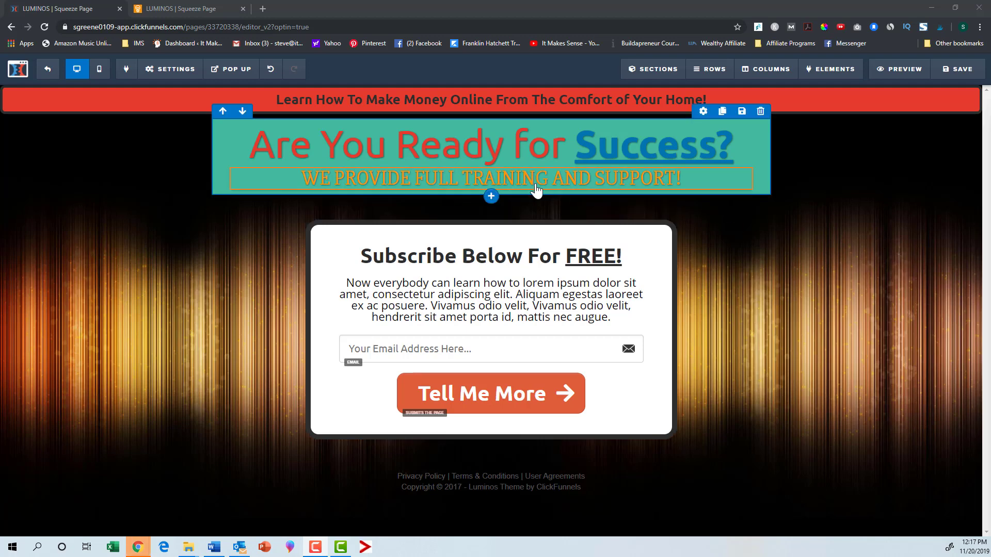
Step: Add a new section with a one-column row below the headline and open its element picker
left_click(492, 241)
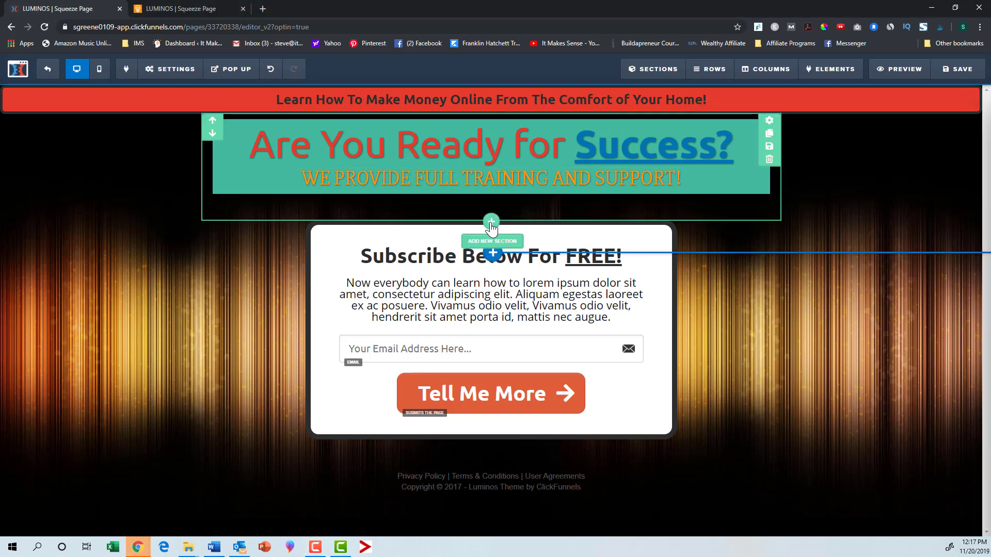
left_click(797, 130)
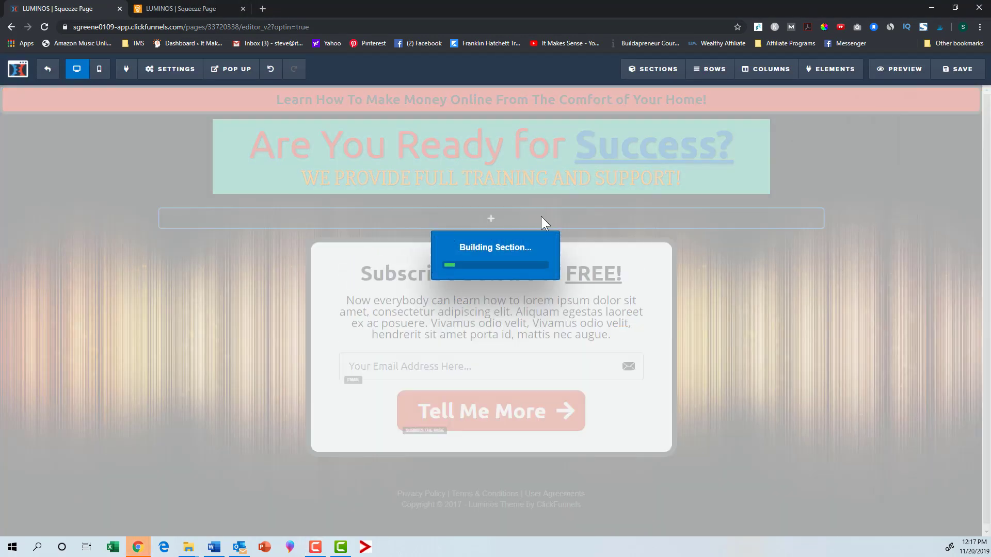
left_click(489, 216)
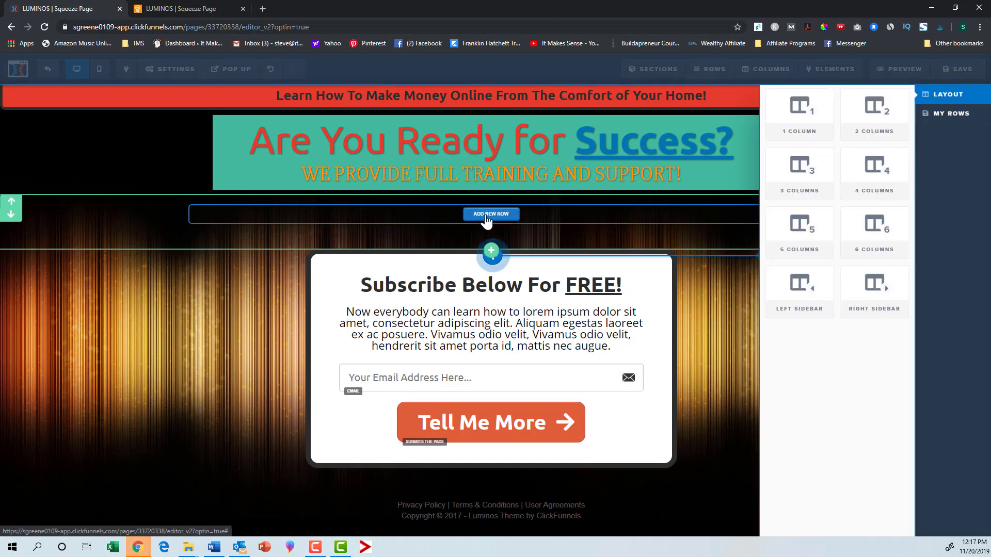
left_click(812, 140)
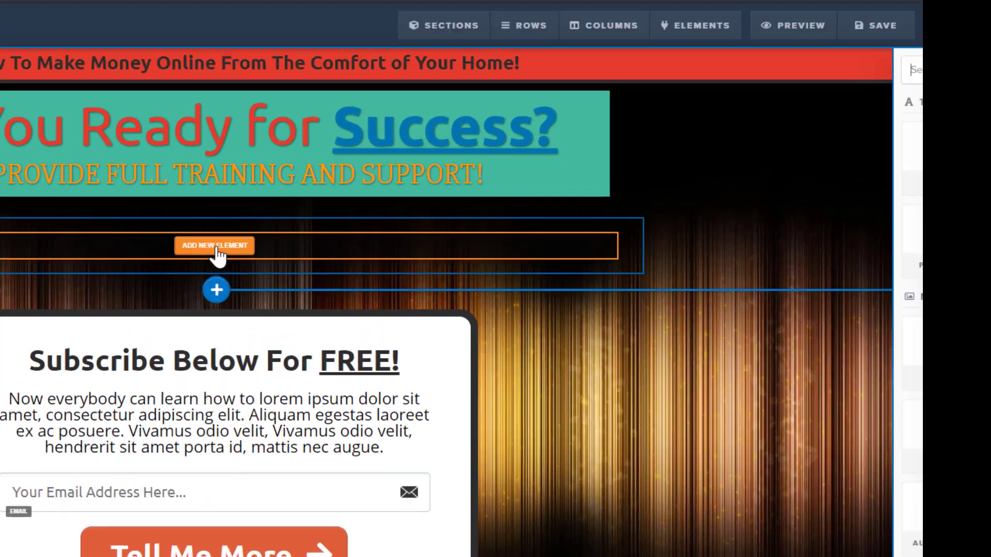
left_click(491, 224)
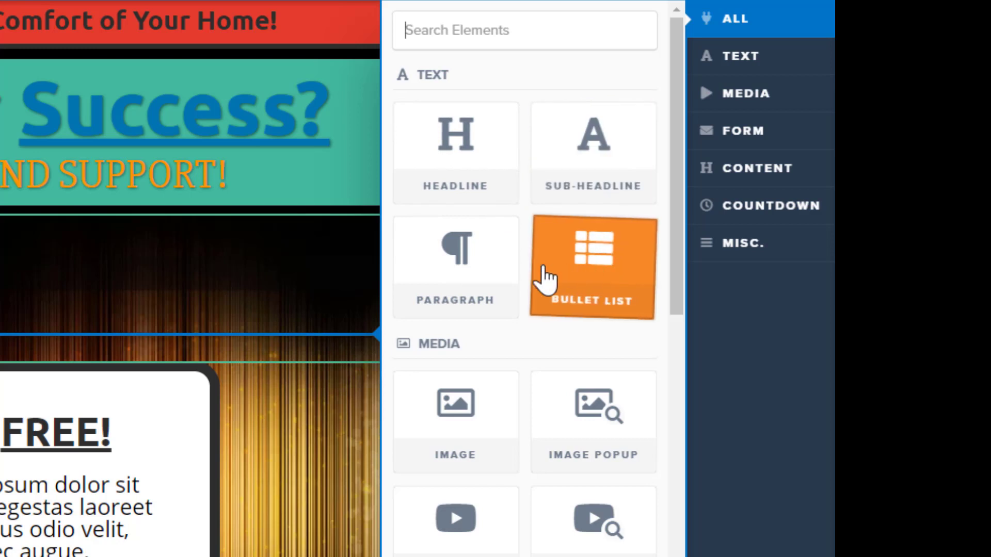
Step: Browse through the element picker's categories of available elements
scroll(568, 304, "down", 4)
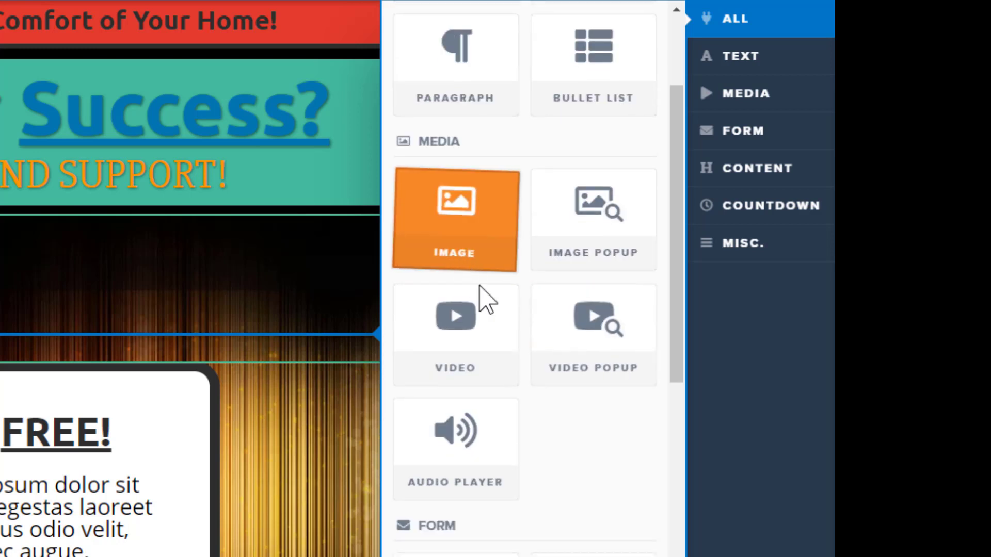
scroll(474, 349, "down", 6)
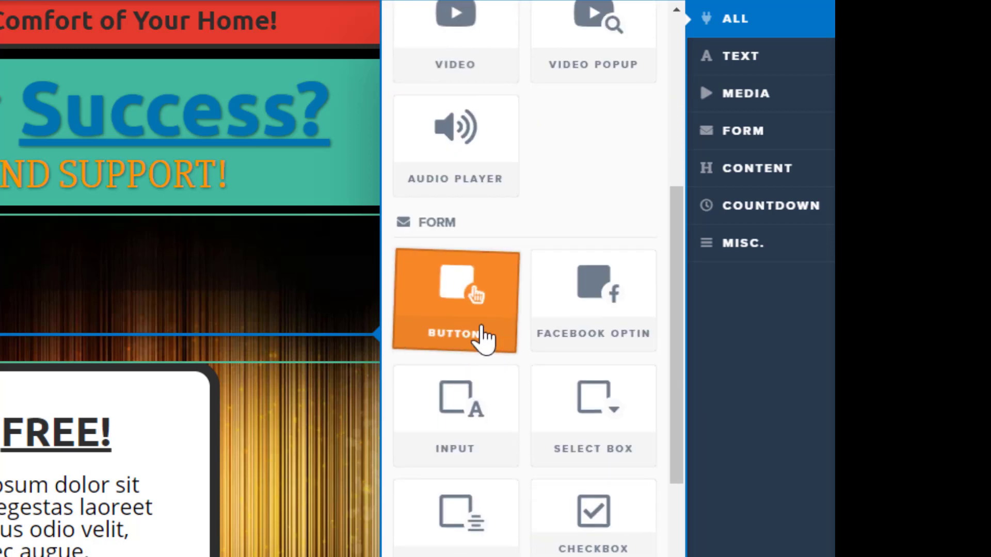
scroll(516, 356, "down", 2)
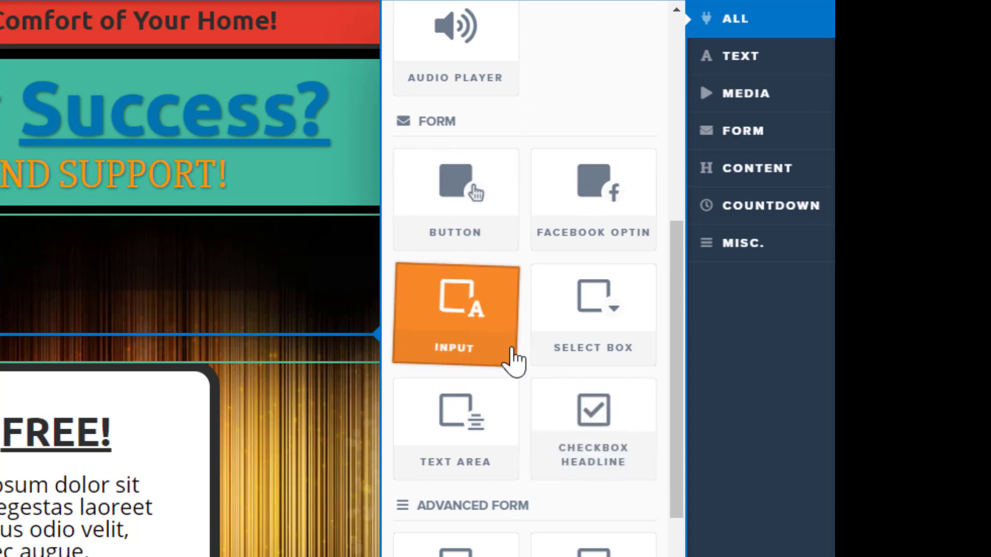
scroll(515, 365, "down", 8)
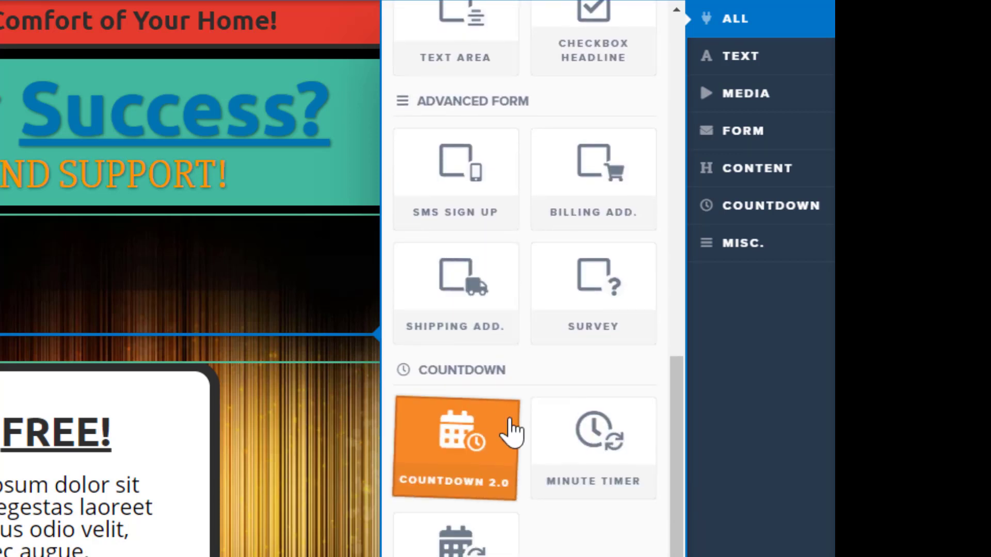
scroll(516, 436, "down", 2)
scroll(515, 439, "down", 5)
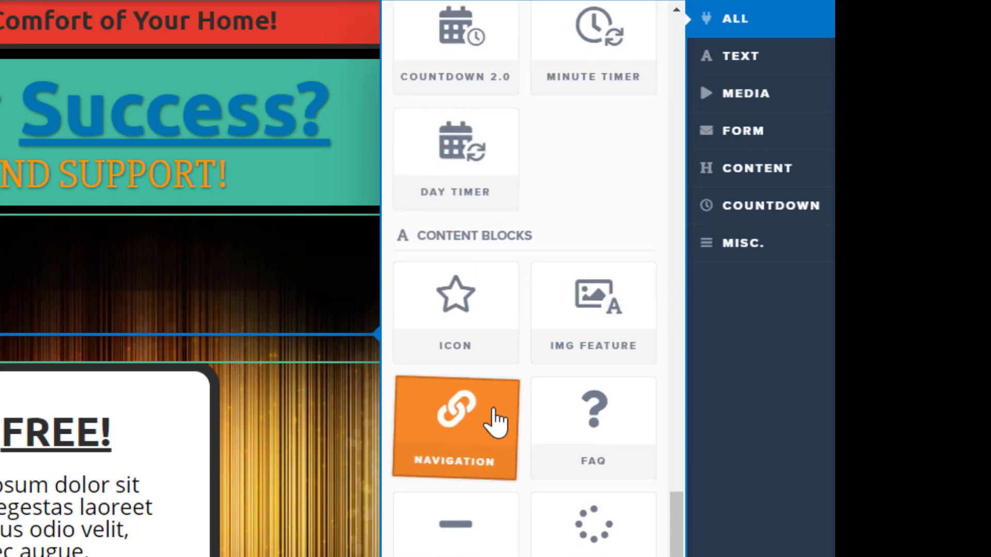
scroll(516, 428, "down", 4)
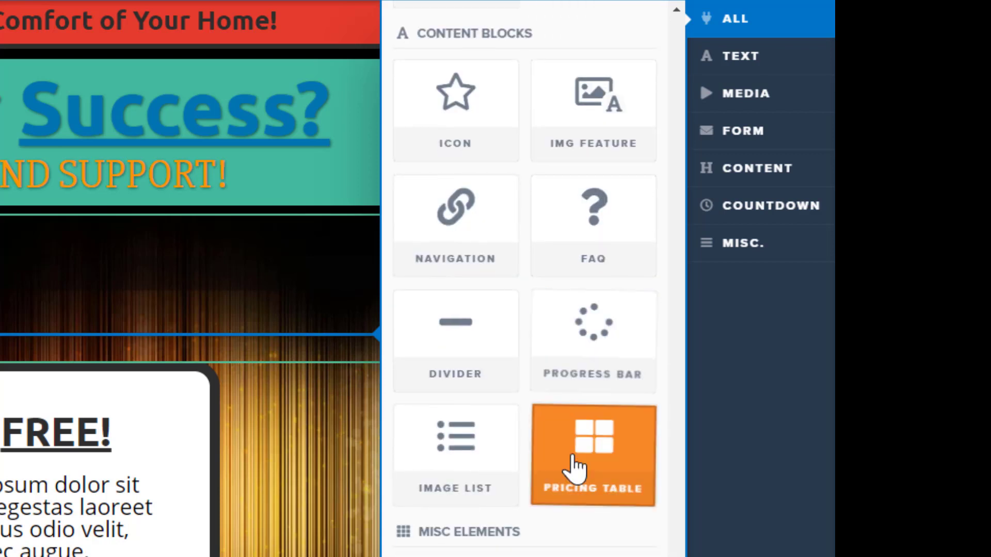
scroll(560, 495, "down", 1)
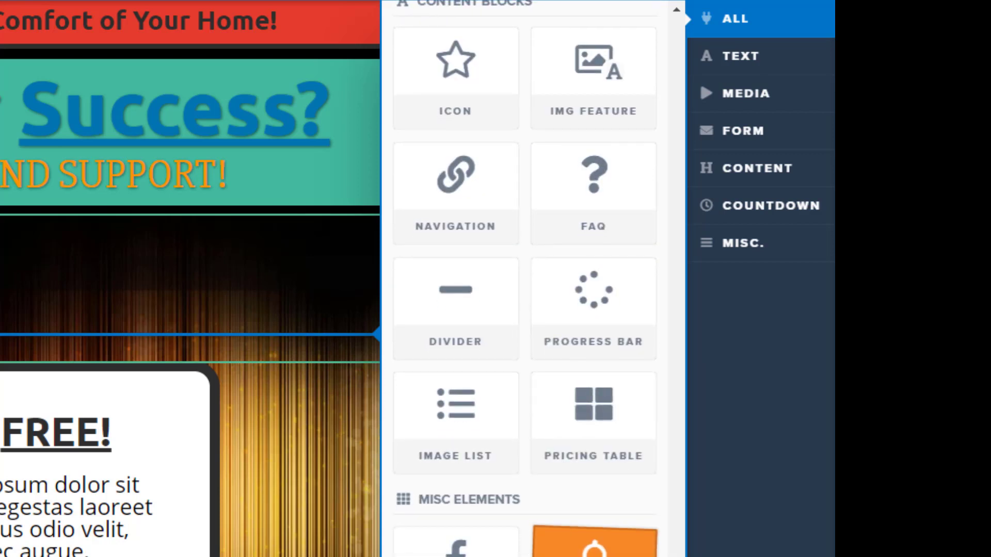
scroll(508, 346, "up", 2)
scroll(511, 351, "up", 15)
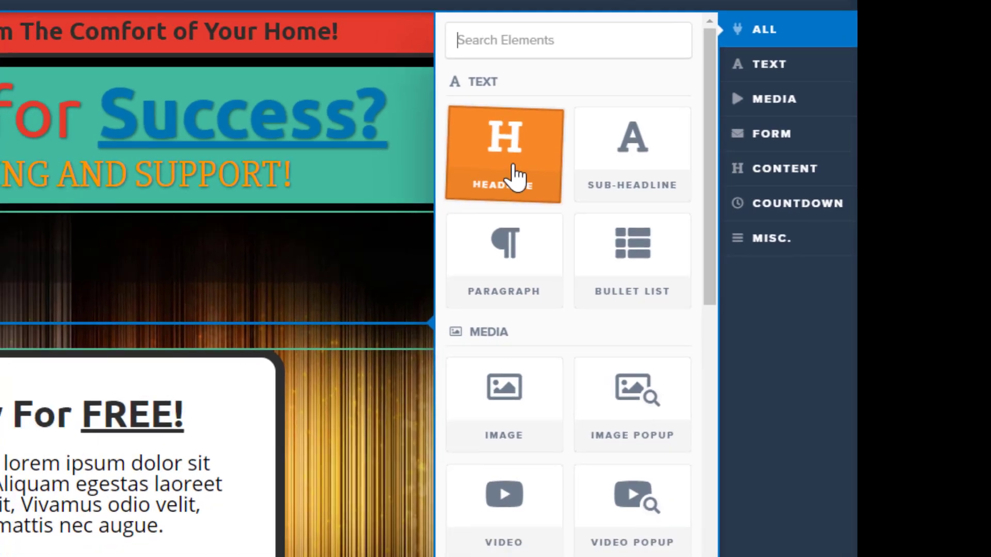
Step: Add a Headline element to the new row and change its text to "This is a headline"
left_click(467, 176)
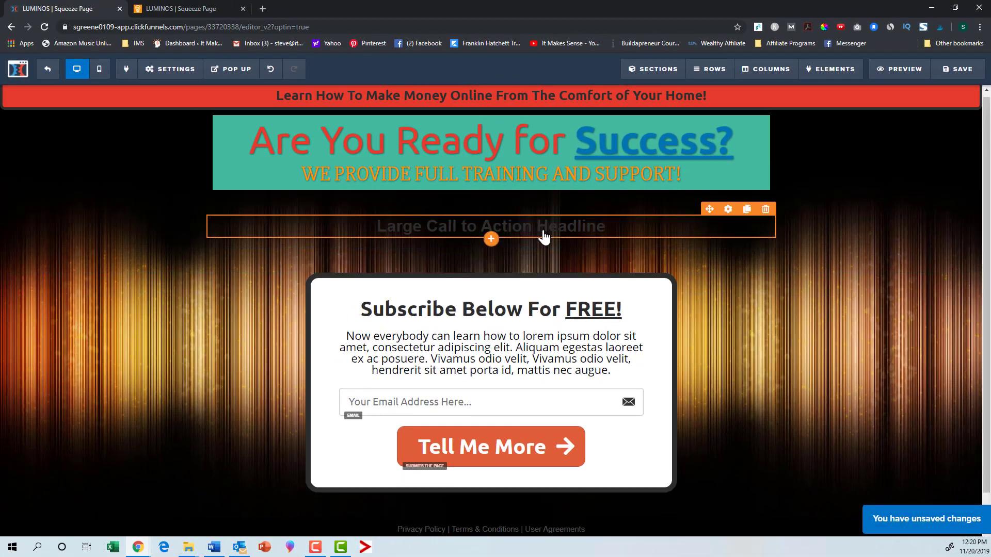
left_click(544, 236)
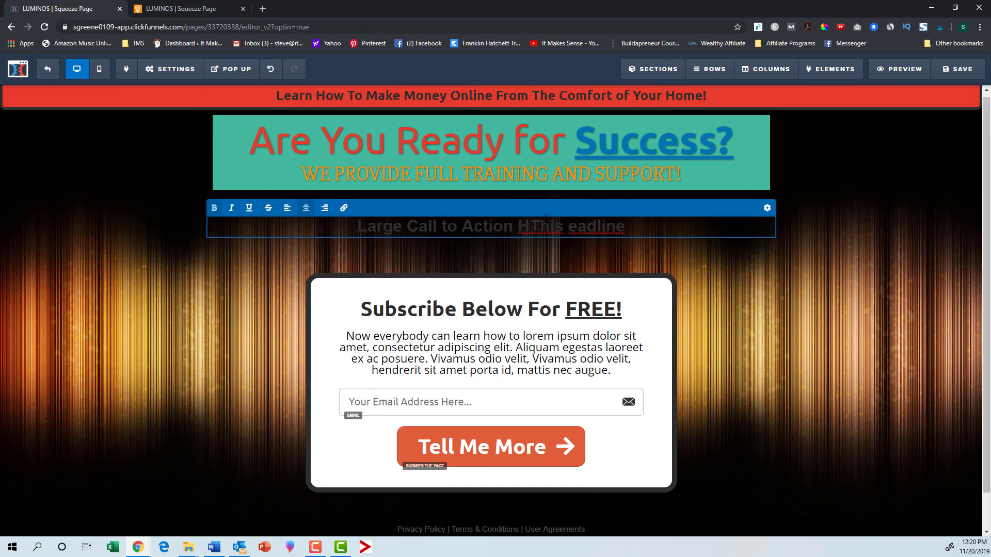
key("BackSpace")
key("BackSpace")
key("BackSpace")
key("BackSpace")
key("BackSpace")
key("BackSpace")
key("BackSpace")
key("BackSpace")
key("BackSpace")
key("BackSpace")
key("BackSpace")
key("BackSpace")
key("BackSpace")
key("BackSpace")
key("BackSpace")
key("BackSpace")
key("BackSpace")
key("BackSpace")
key("BackSpace")
key("BackSpace")
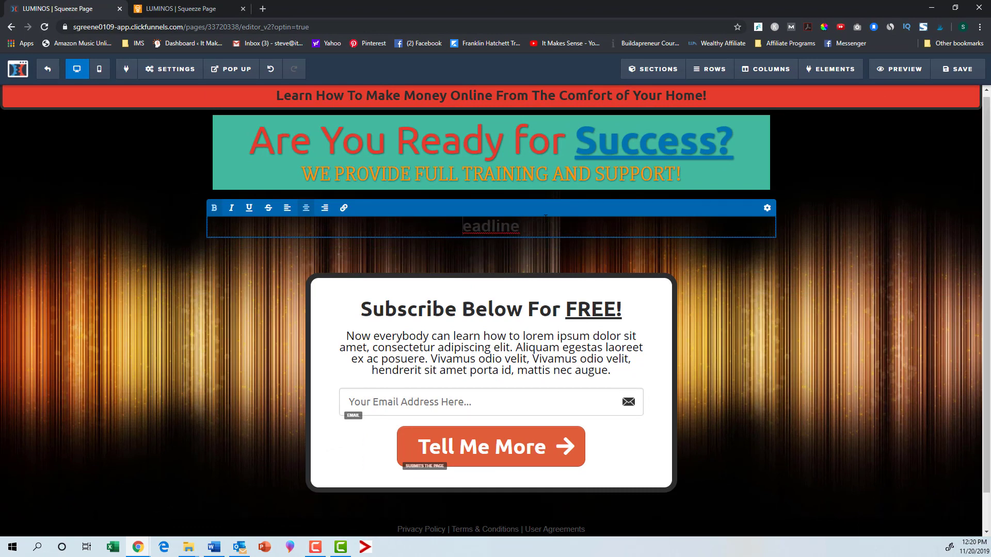
key("Delete")
key("Delete")
key("Delete")
key("Delete")
key("Delete")
key("Delete")
type("This is a he")
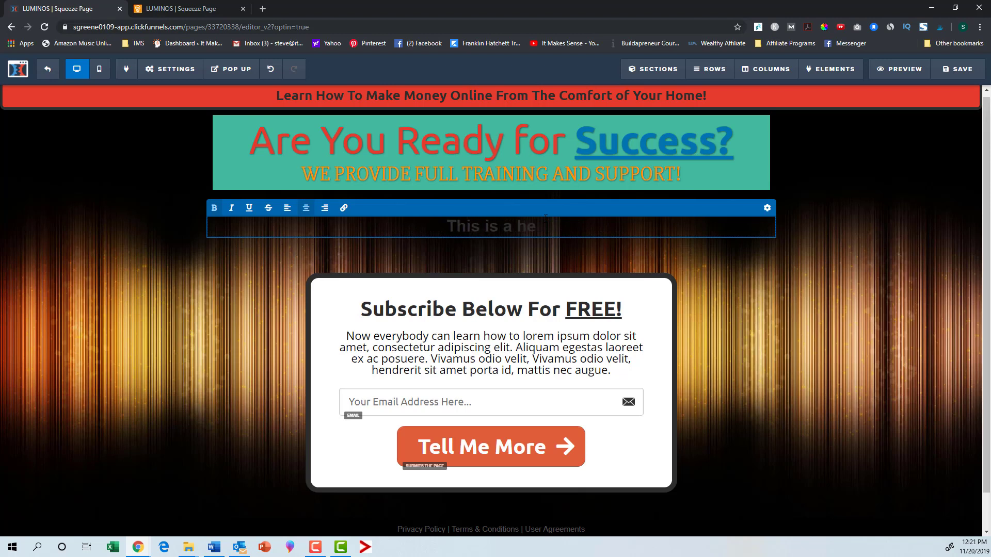
type("adline")
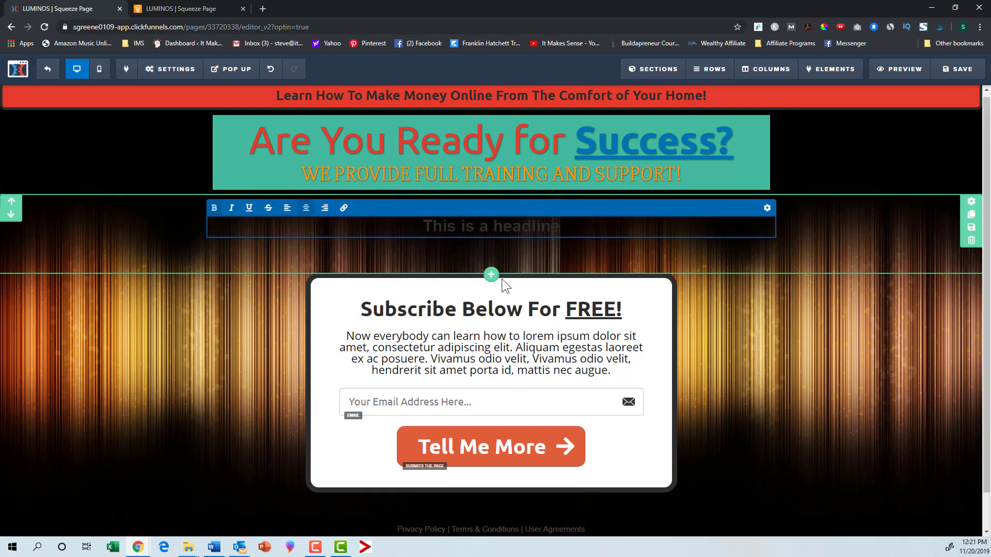
Step: Set the new headline's text colour to white in its element settings
left_click(766, 208)
left_click(902, 264)
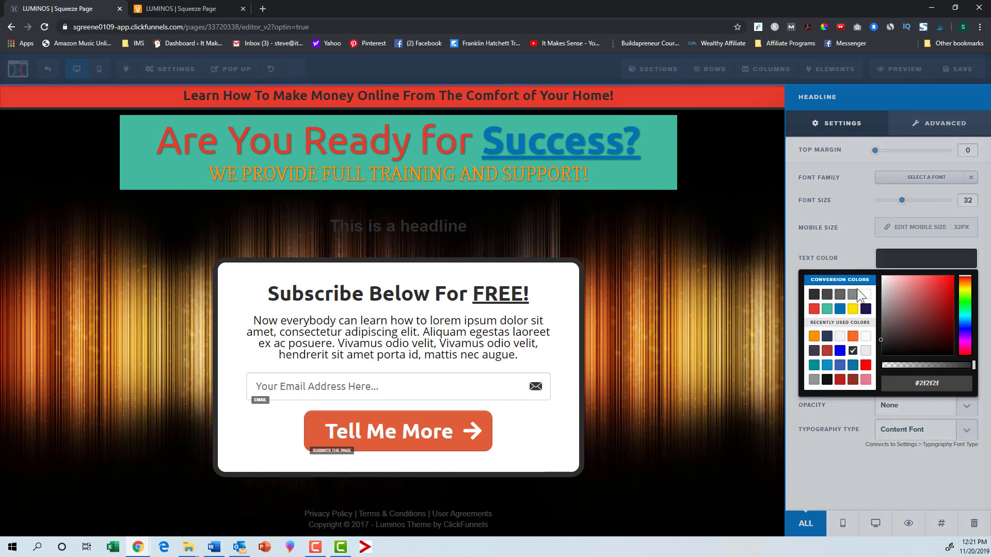
left_click(865, 299)
left_click(688, 305)
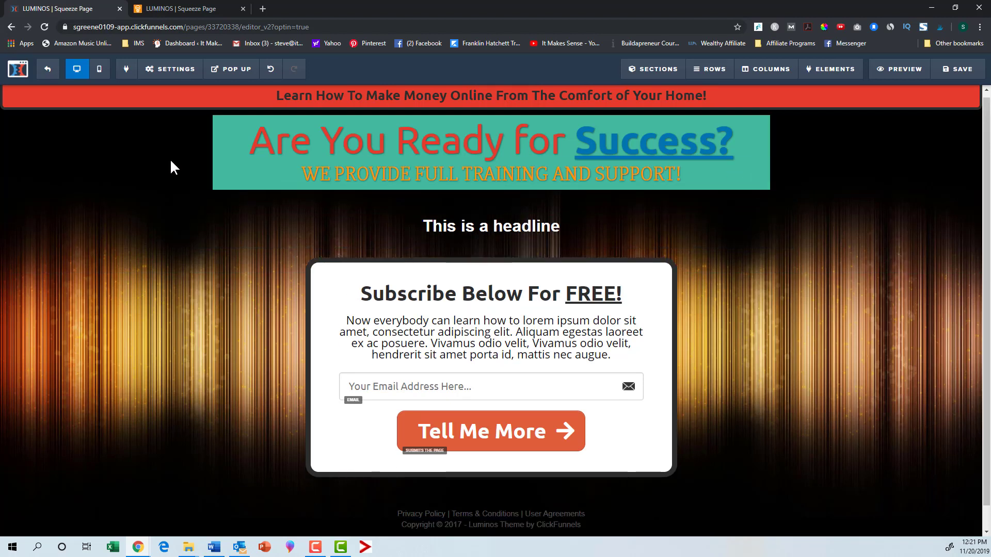
Step: Connect the page's email integration to Active Campaign with the Add To List action and the Web Course list
mouse_move(165, 76)
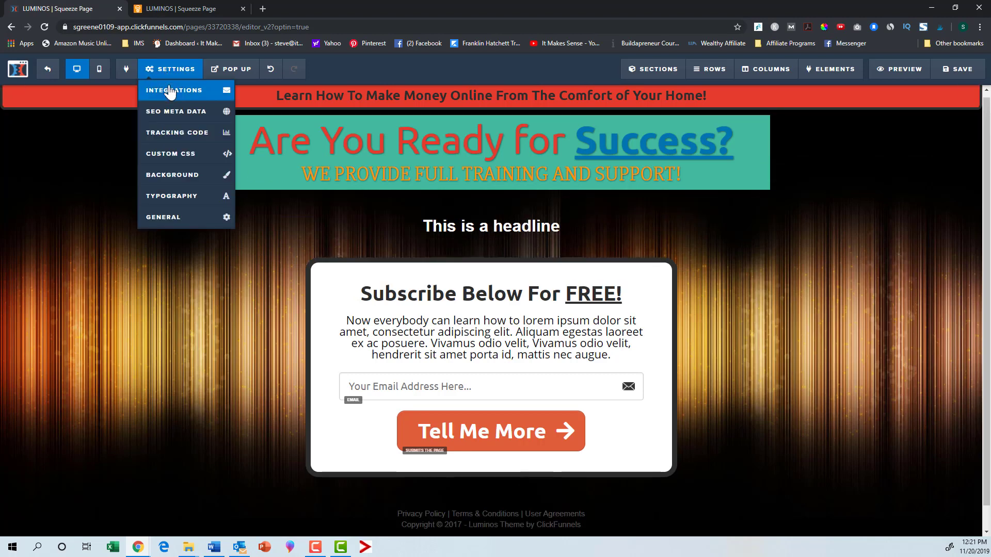
left_click(170, 91)
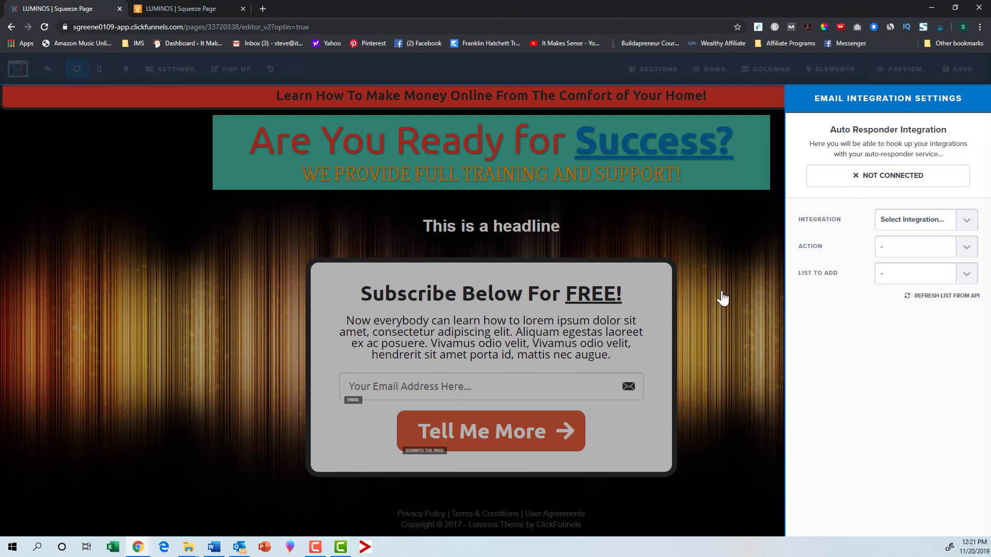
left_click(963, 227)
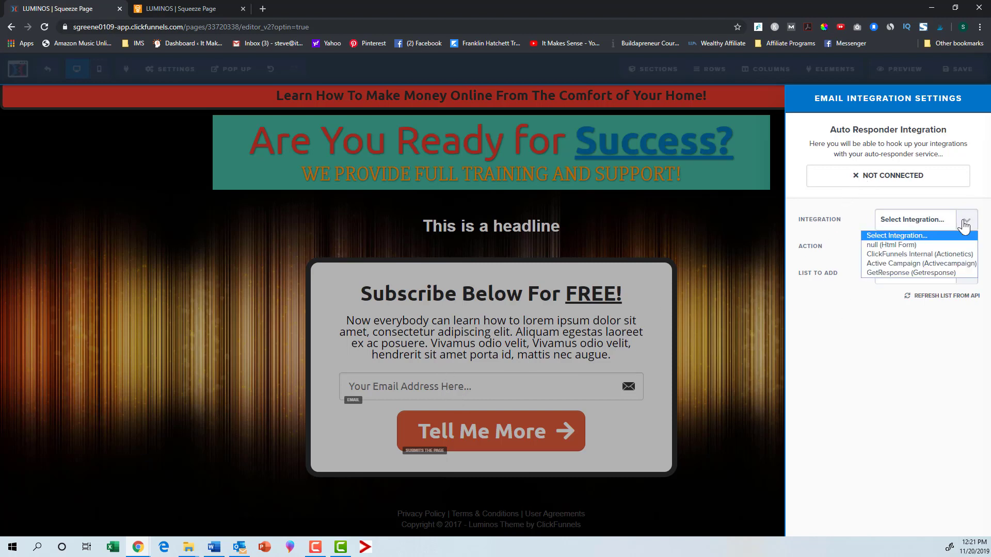
left_click(916, 262)
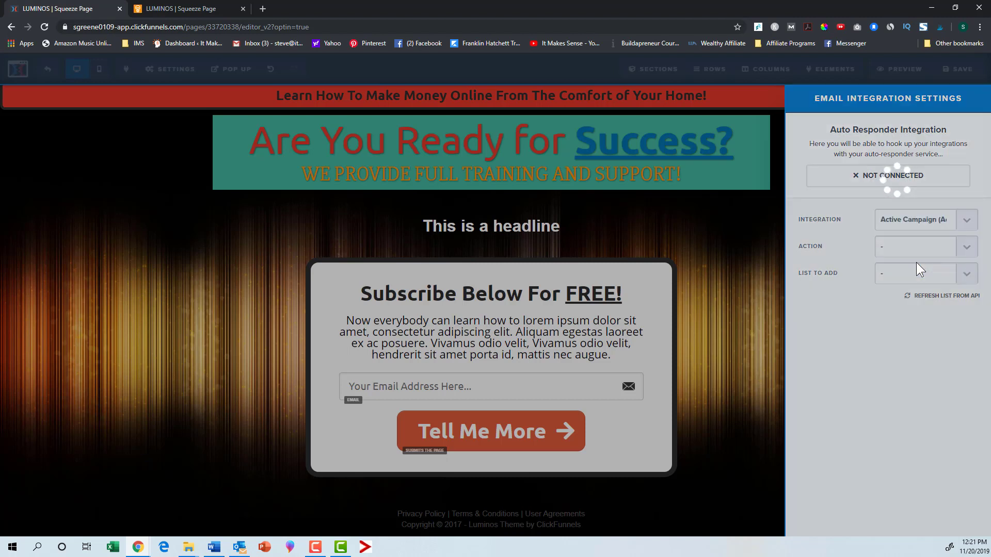
left_click(964, 247)
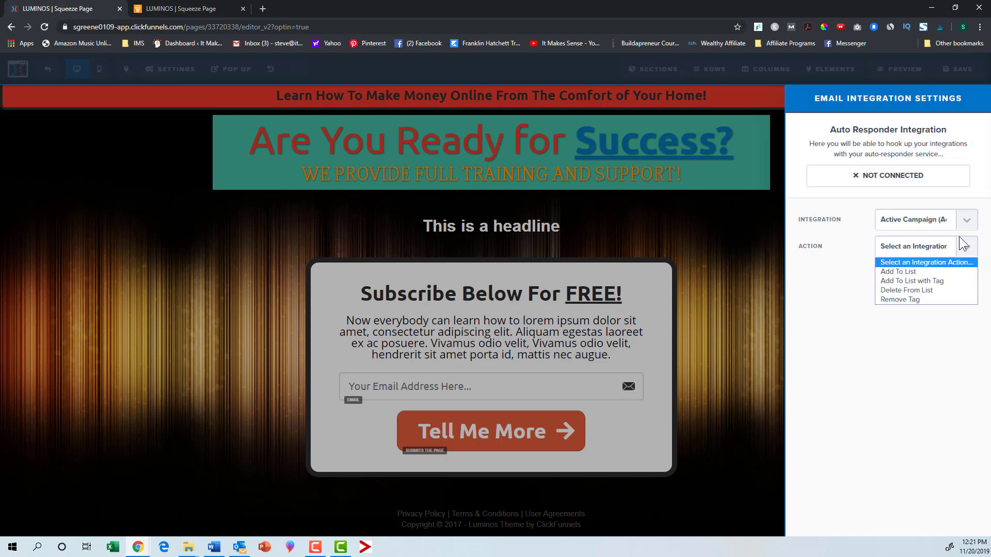
left_click(919, 271)
left_click(966, 282)
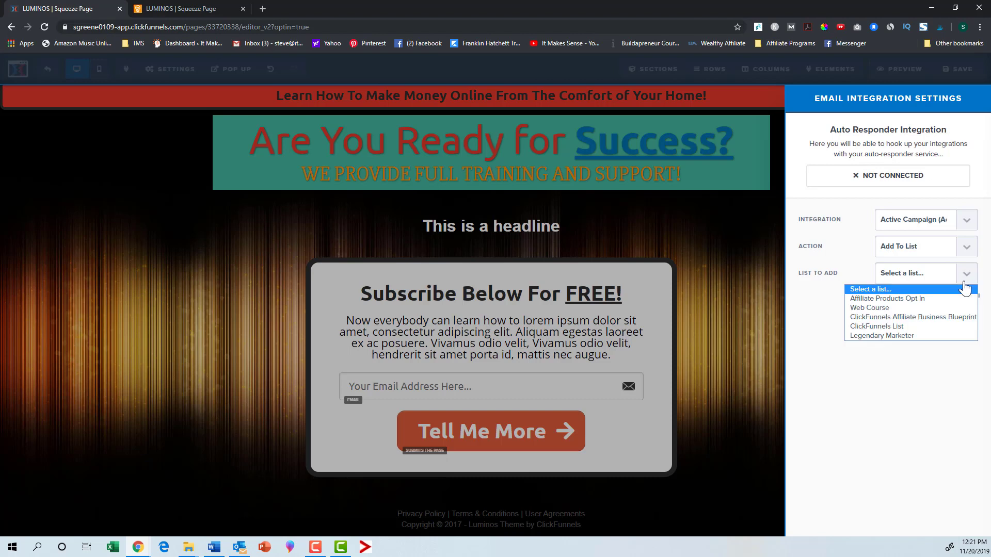
left_click(907, 310)
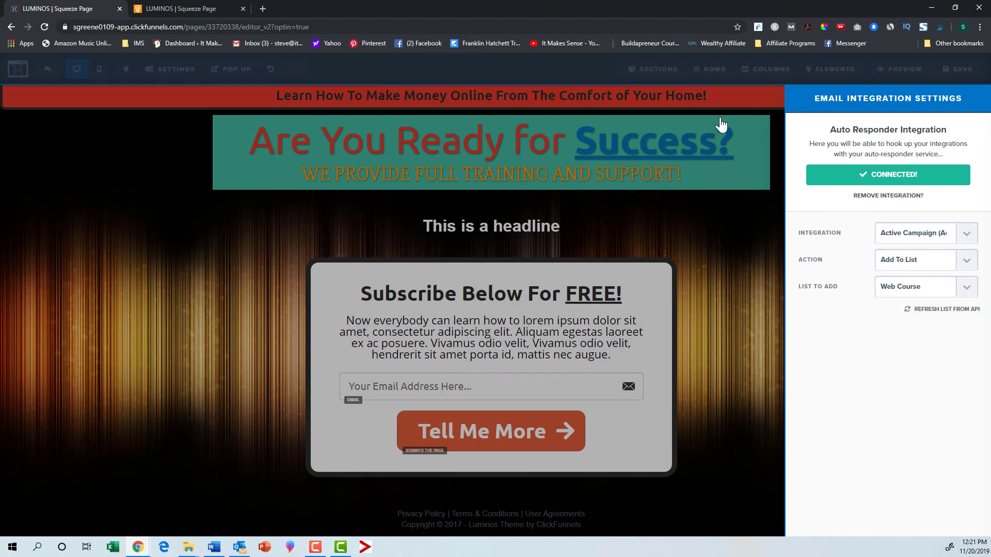
Step: Replace the page's SEO meta data title with "Test"
left_click(163, 74)
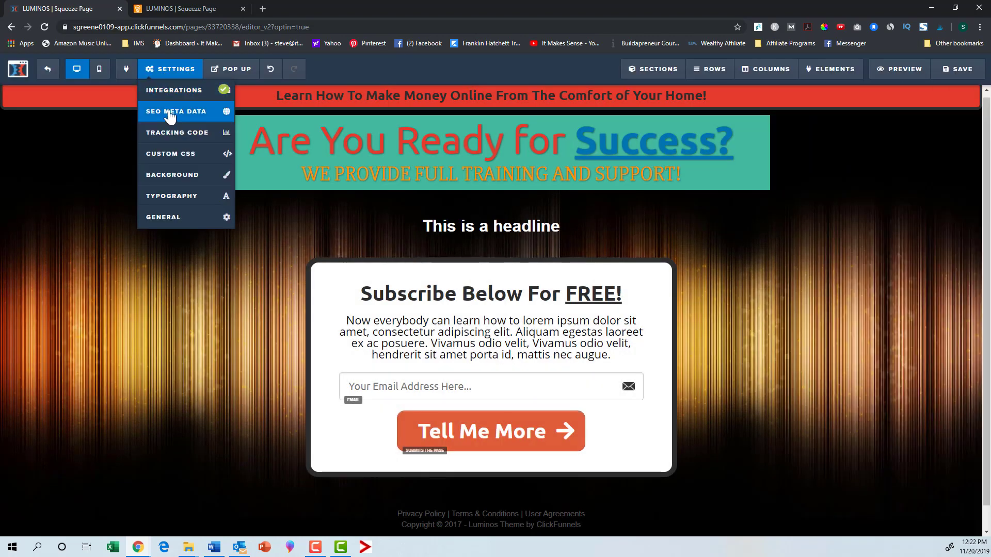
left_click(170, 113)
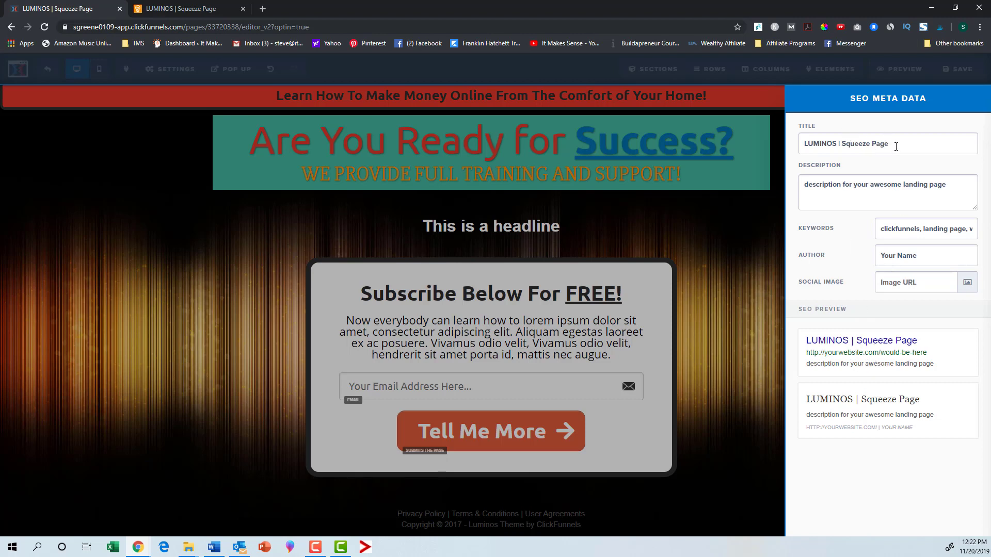
left_click_drag(895, 146, 783, 143)
type("Test")
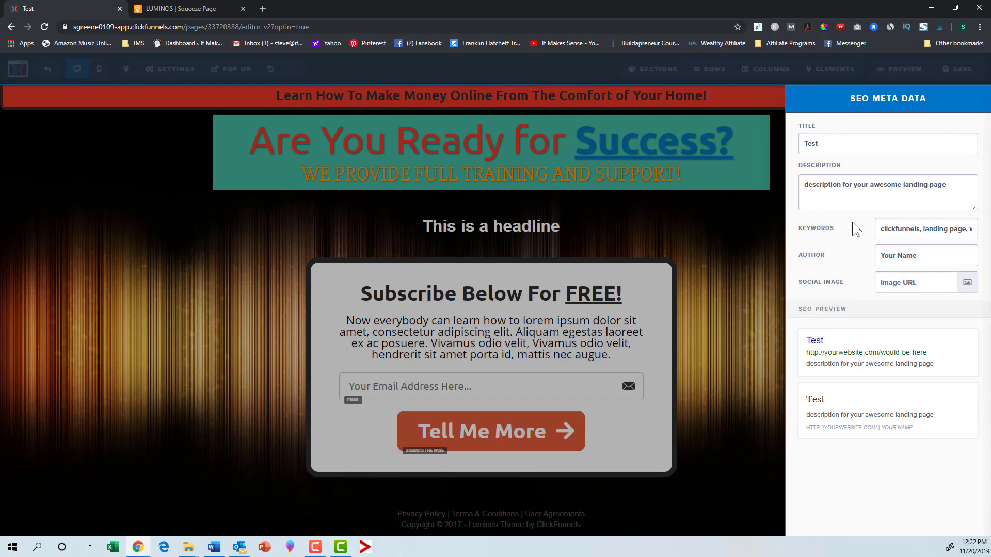
Step: Open the page's background settings to review them
left_click(171, 77)
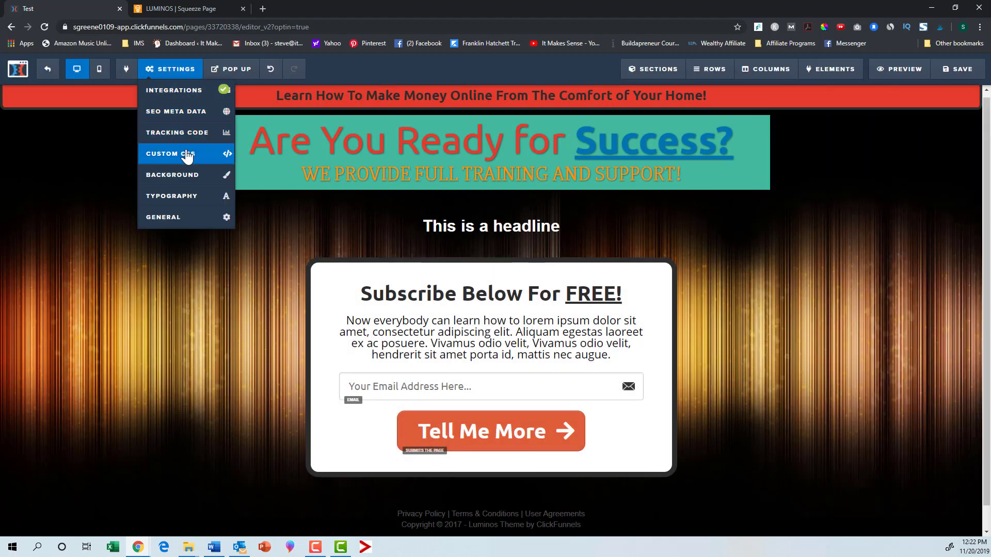
left_click(196, 178)
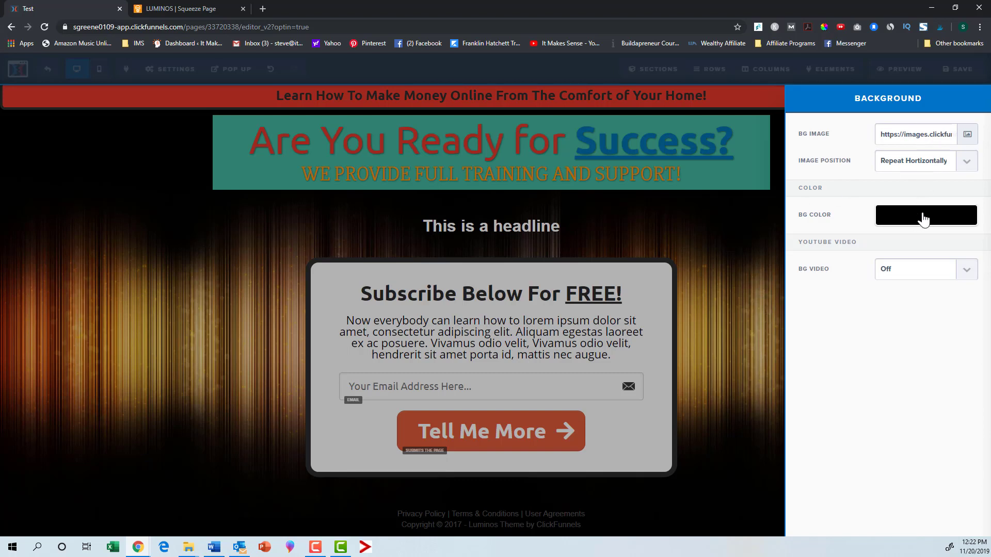
Step: Open the page's general settings and change the affiliate badge option
left_click(173, 72)
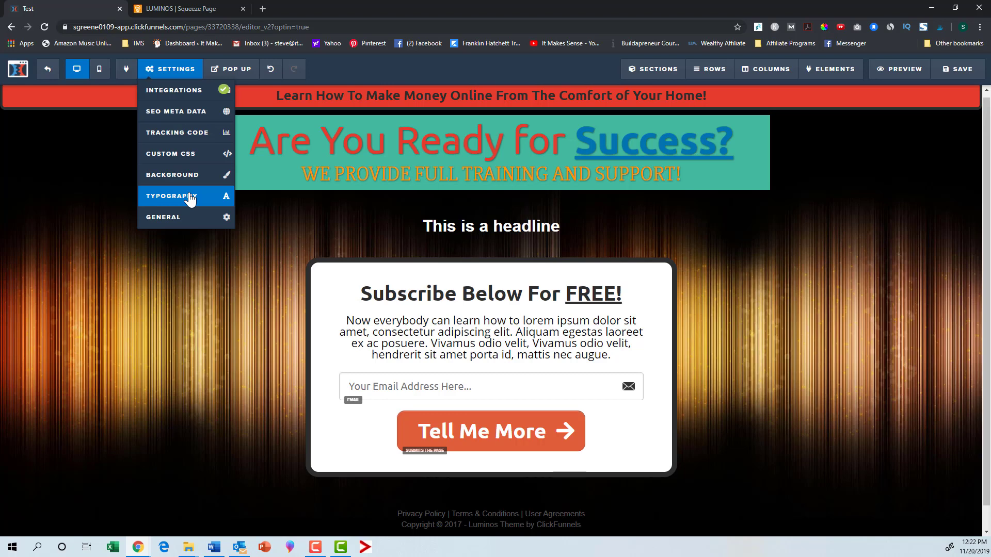
left_click(181, 218)
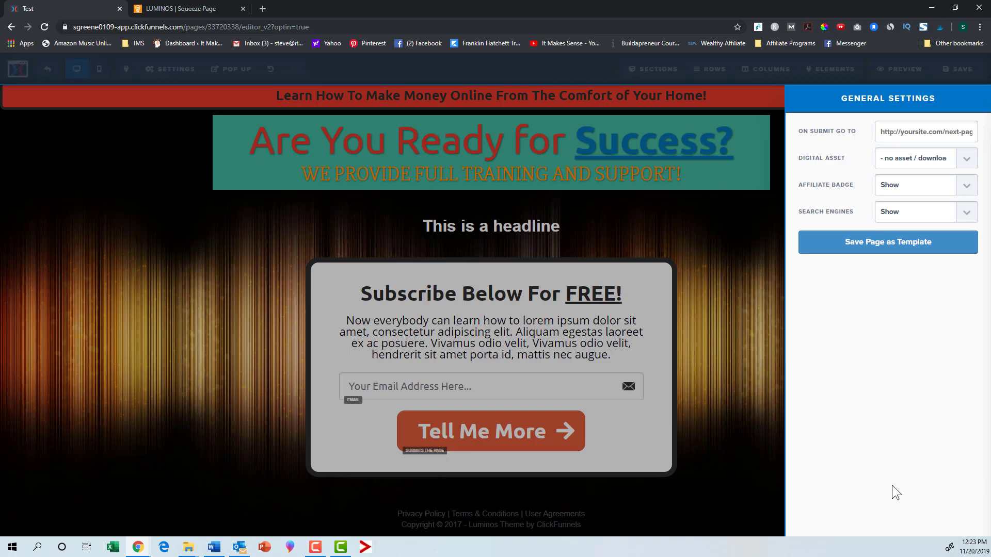
left_click(964, 187)
left_click(910, 201)
left_click(714, 313)
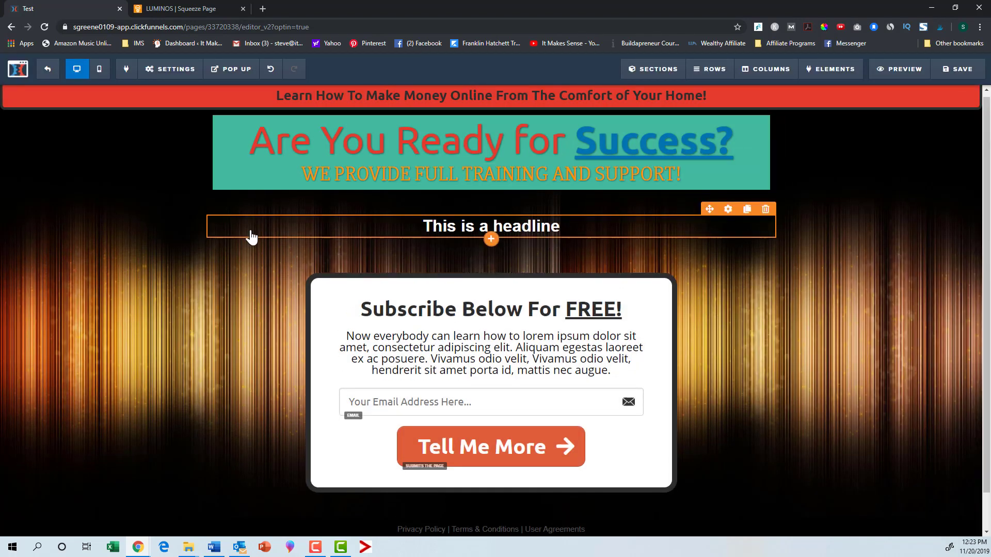
Step: Show the page's pop-up, close it, and try showing it again
left_click(221, 74)
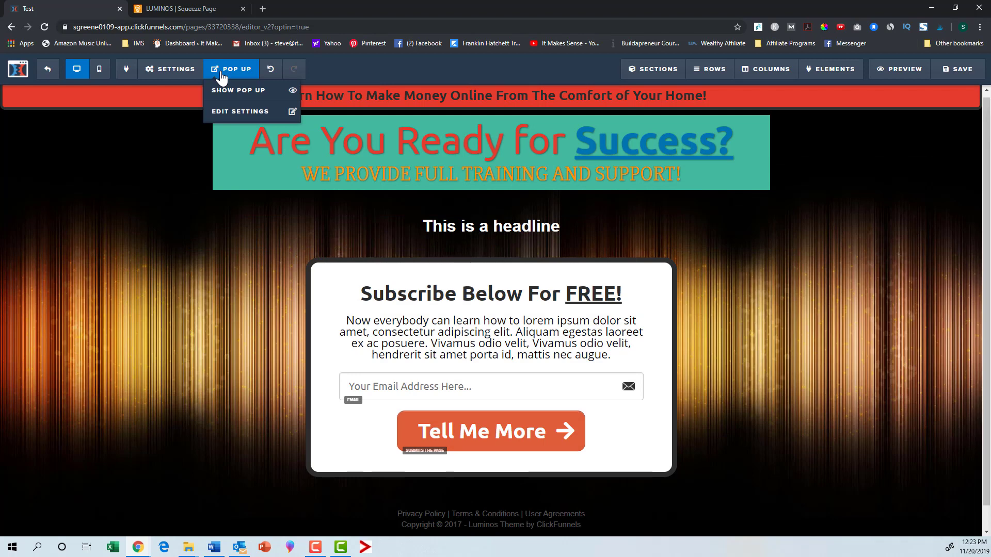
left_click(233, 95)
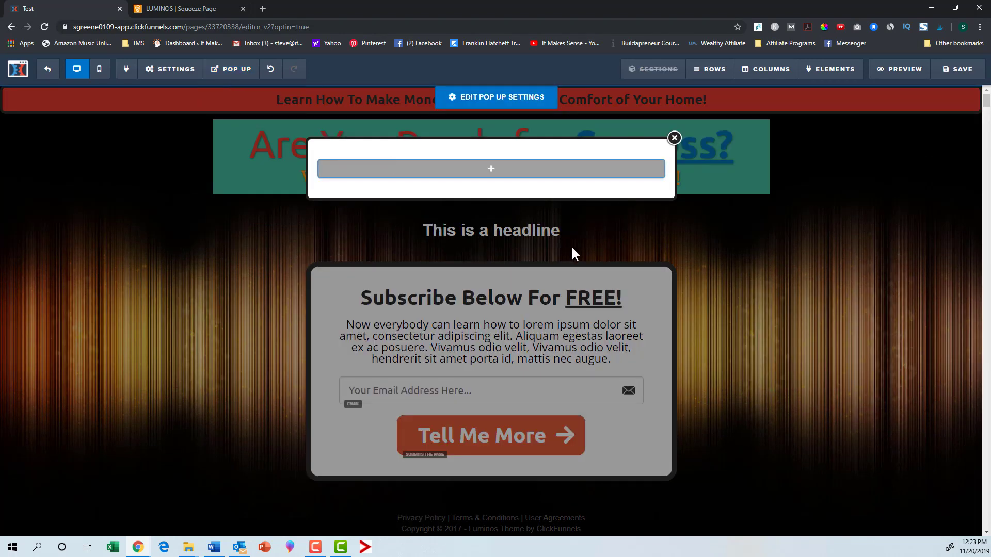
left_click(674, 138)
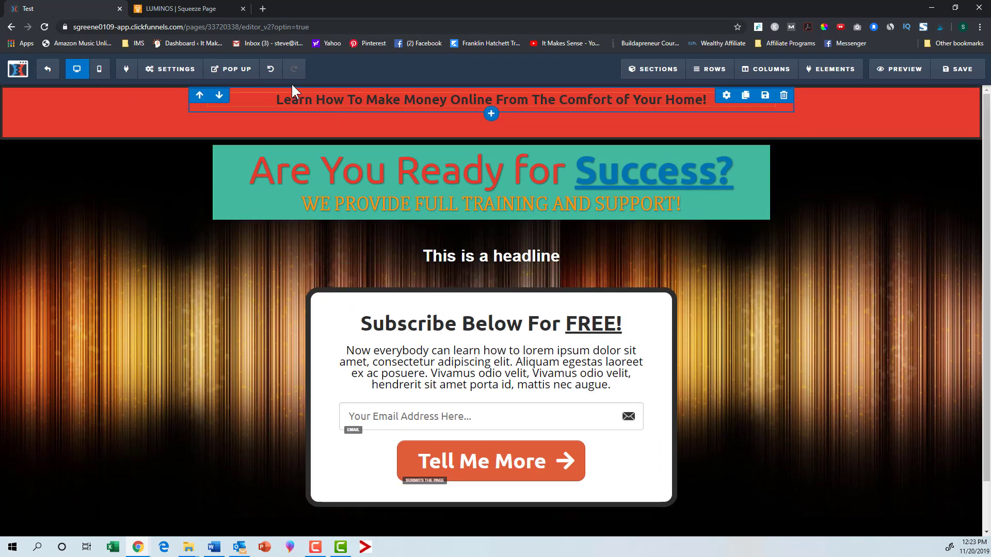
left_click(228, 71)
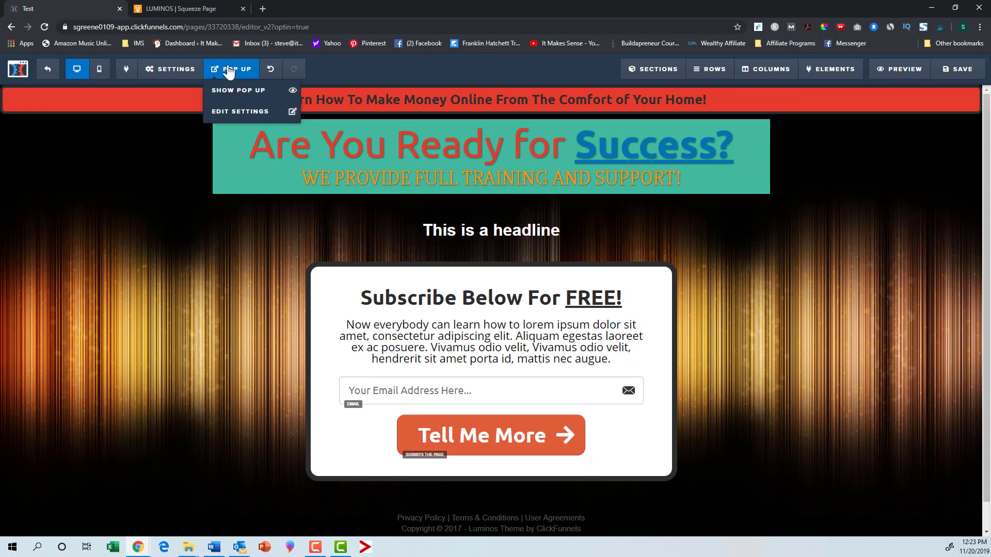
left_click(246, 96)
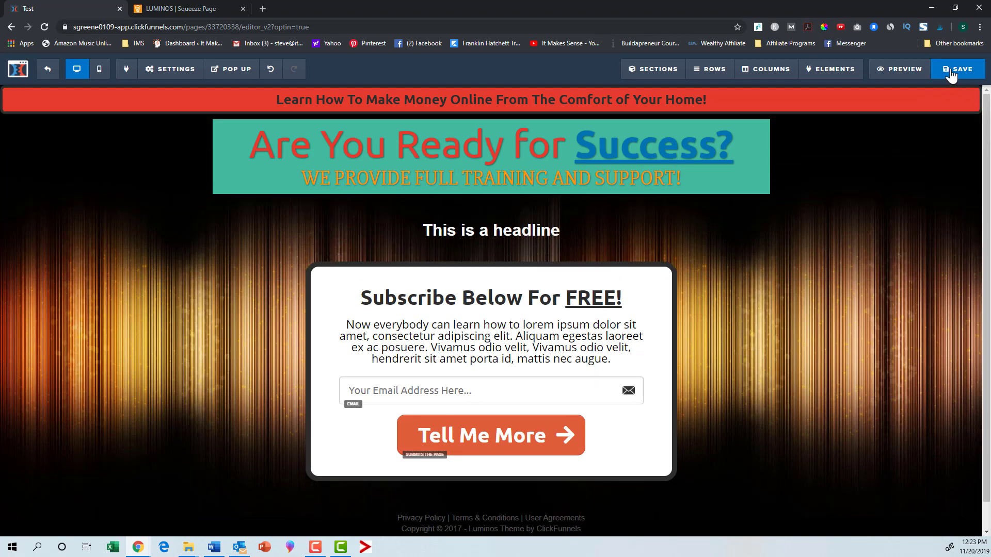
Step: Save the page and preview it in mobile view before switching back to desktop view
left_click(951, 75)
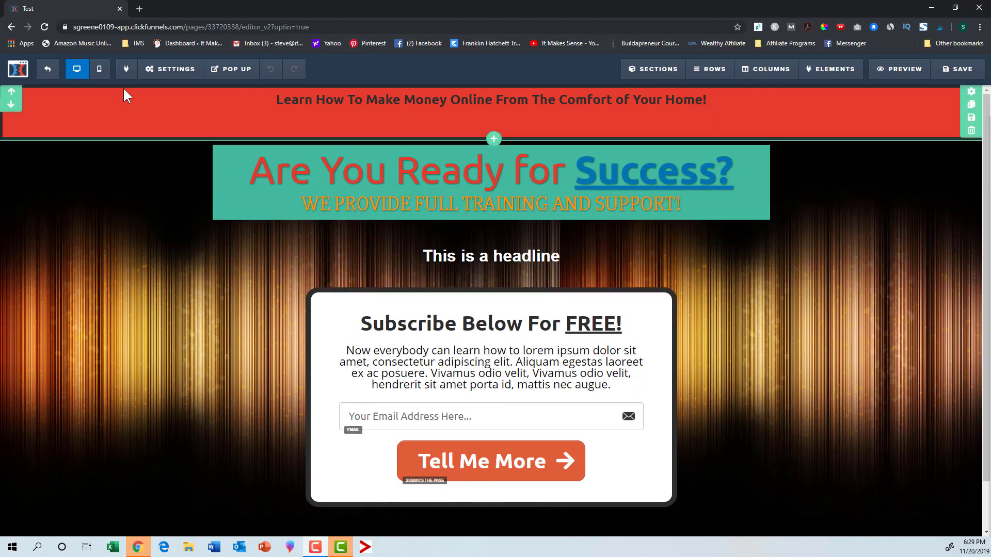
left_click(99, 68)
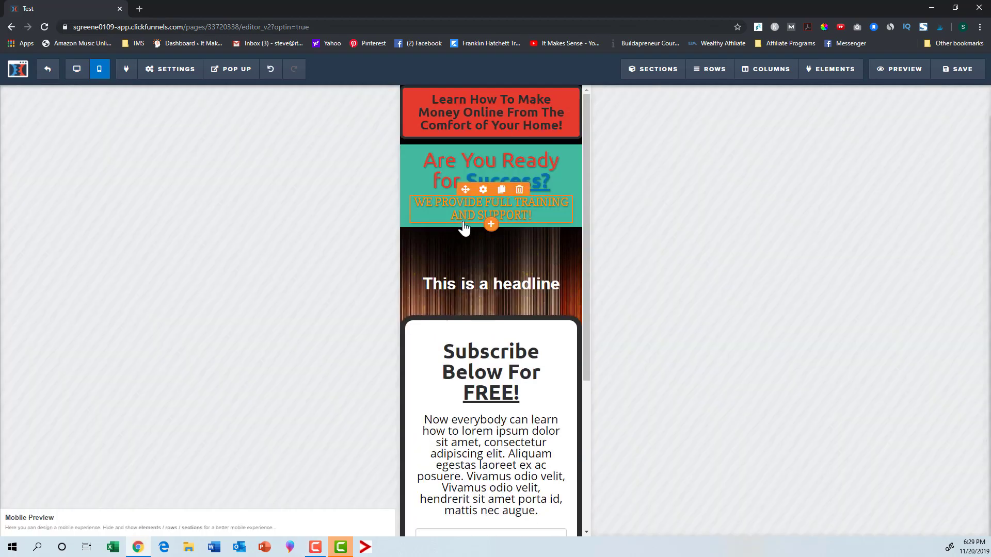
scroll(464, 229, "down", 4)
scroll(464, 229, "up", 4)
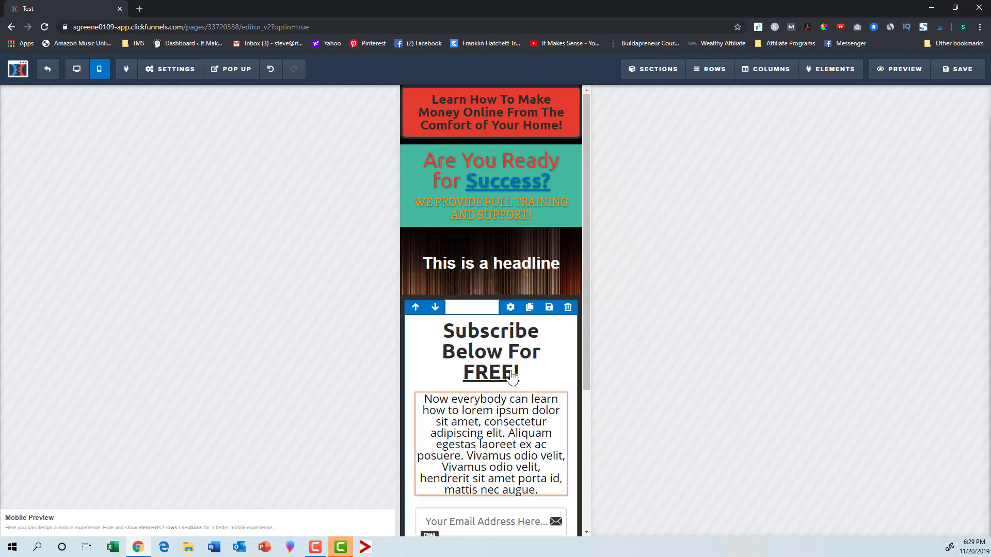
left_click(77, 69)
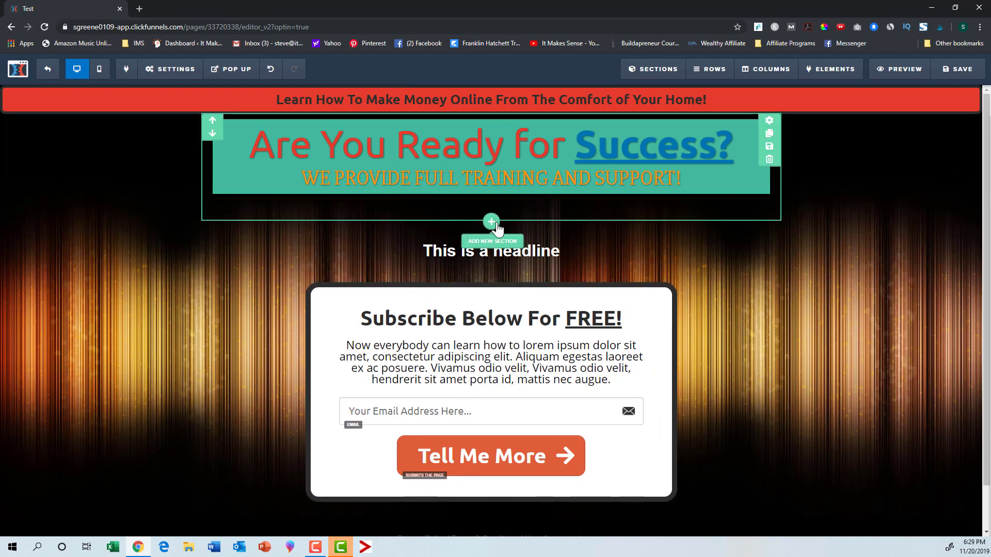
Step: Add a new full-width section below the header with a single-column row containing an image element
left_click(492, 222)
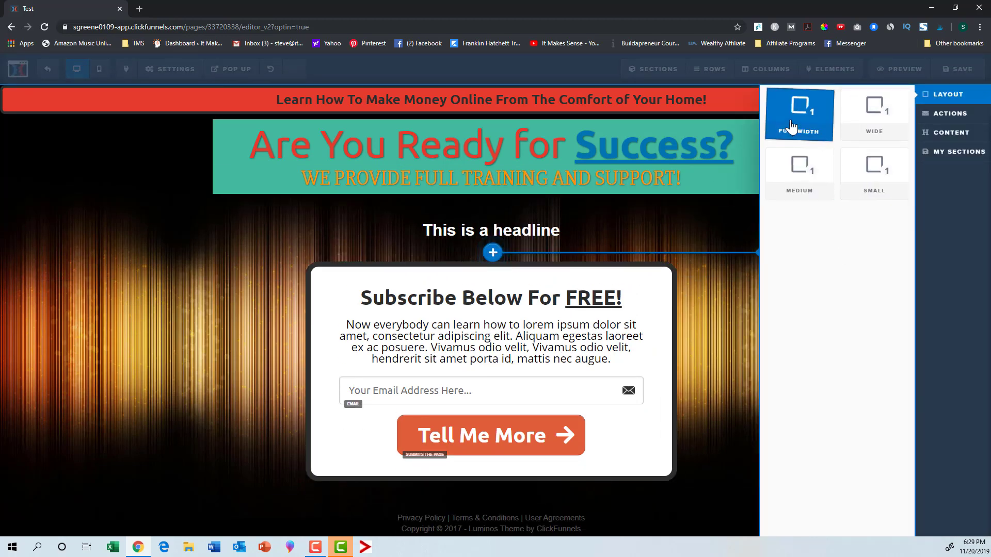
left_click(791, 126)
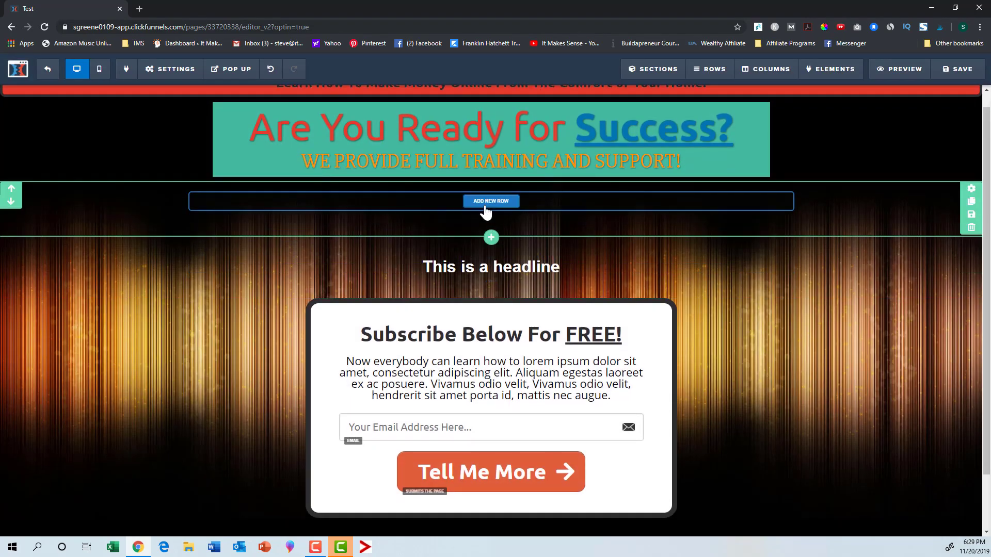
left_click(491, 201)
left_click(852, 119)
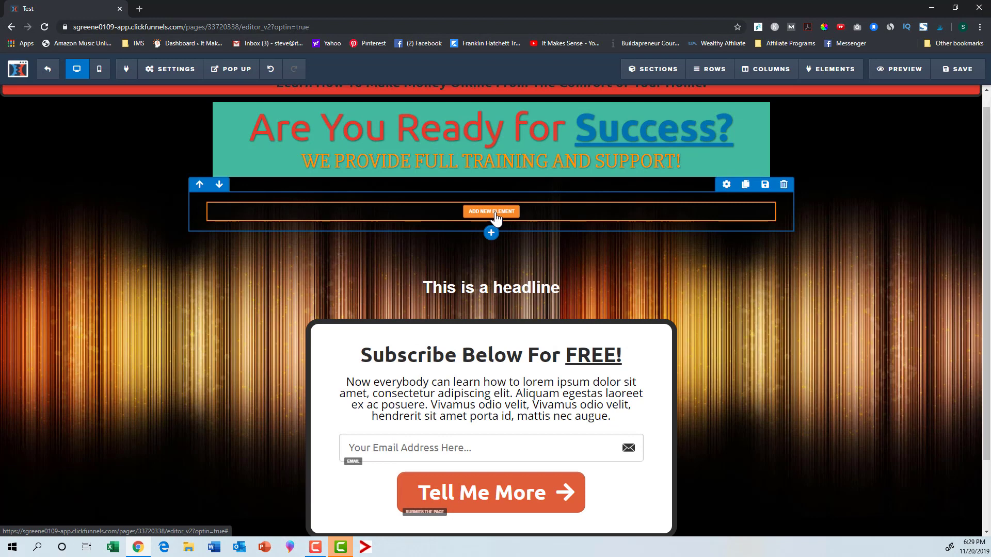
left_click(492, 212)
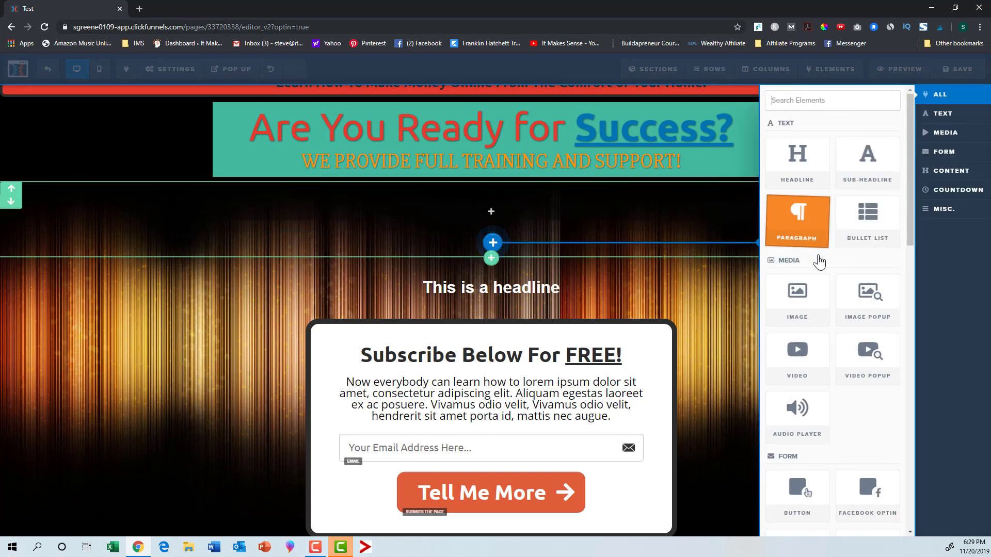
left_click(799, 299)
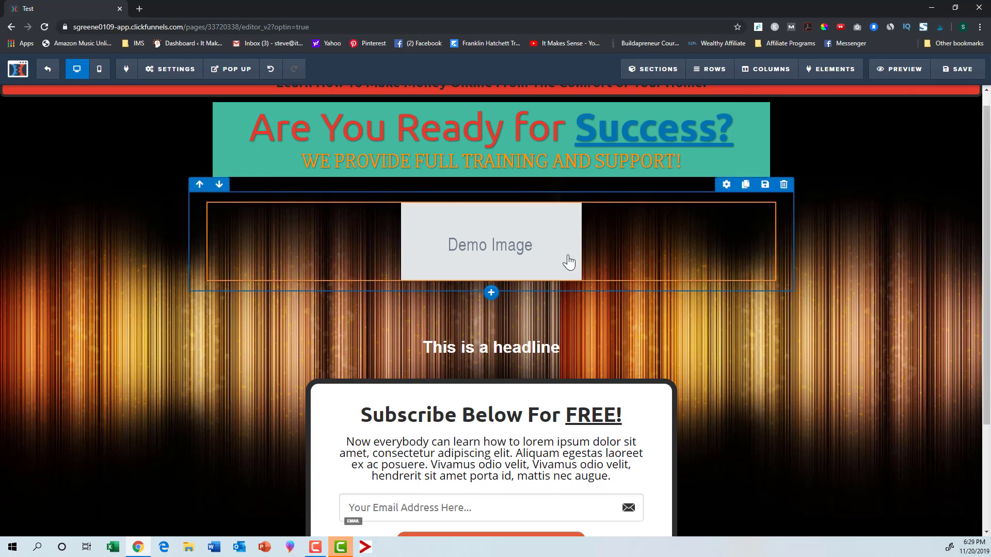
Step: Replace the demo image with the computer monitor picture from the uploaded images library
left_click(727, 200)
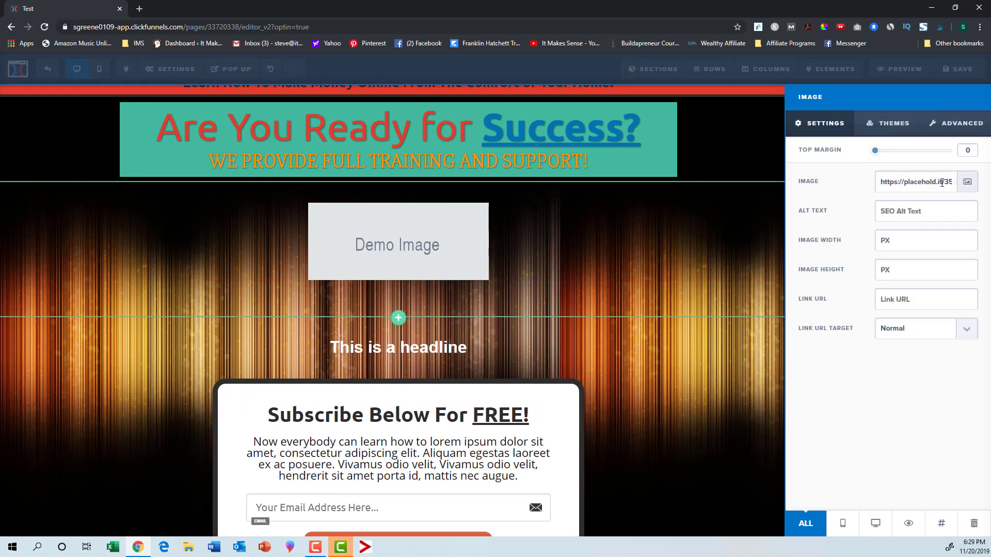
left_click(967, 181)
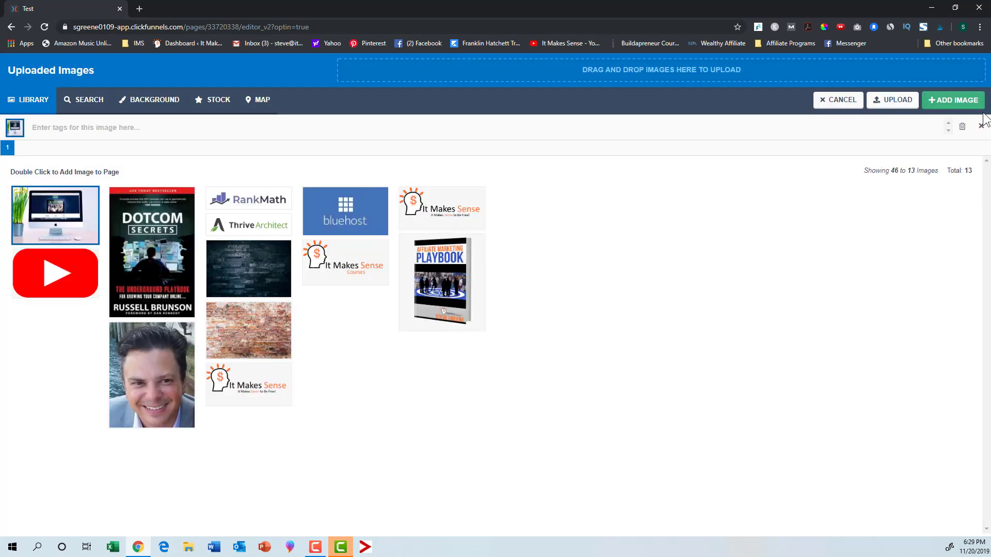
left_click(950, 102)
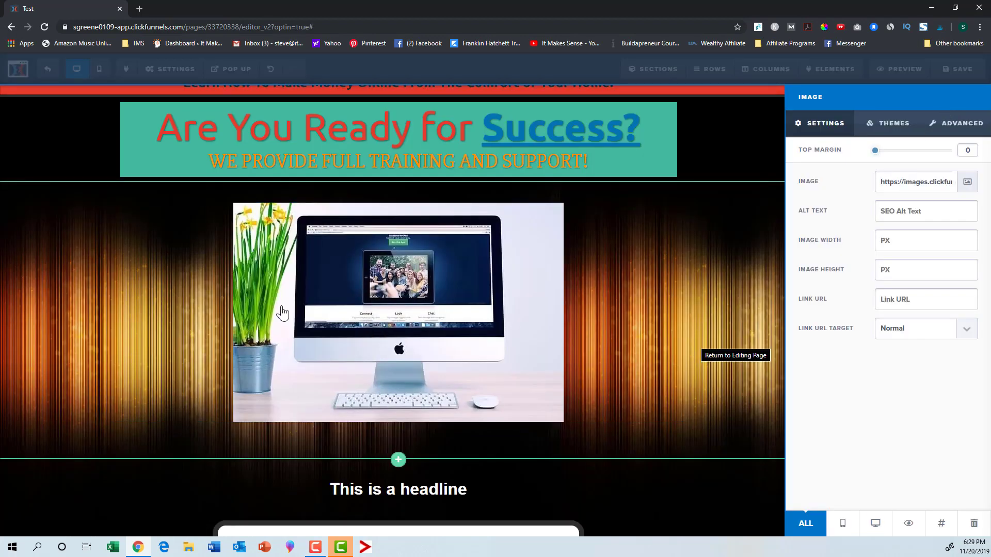
left_click(436, 289)
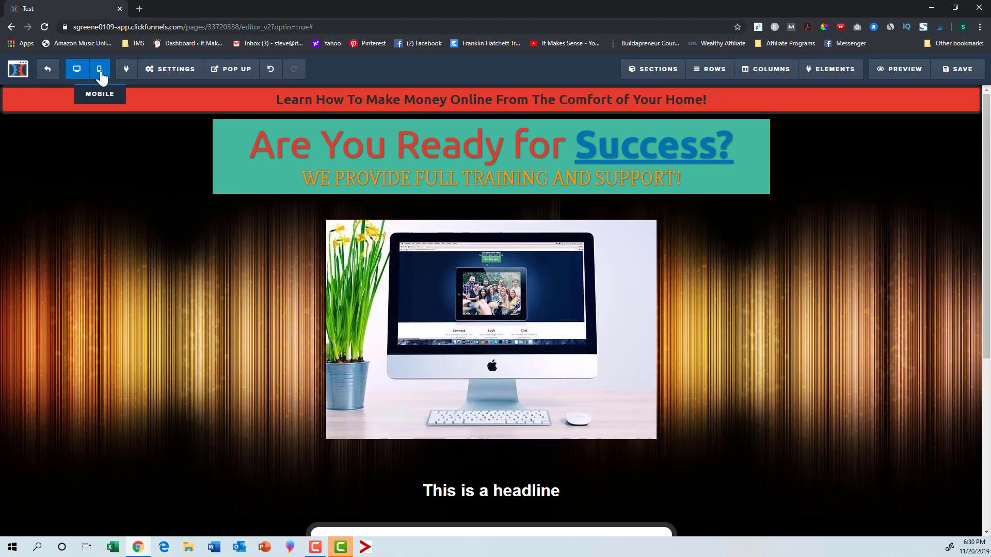
Step: Set the new image section to display on desktop only
left_click(98, 71)
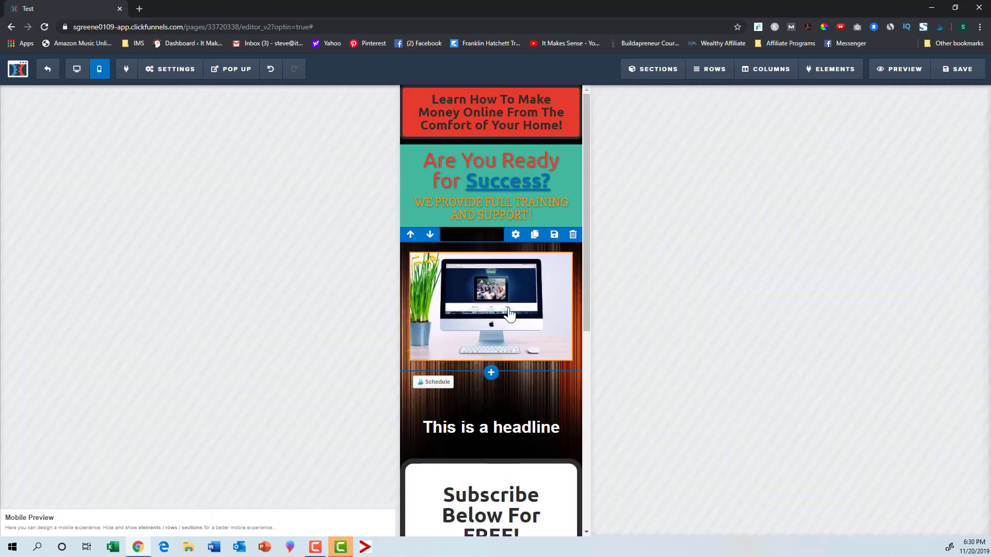
left_click(75, 71)
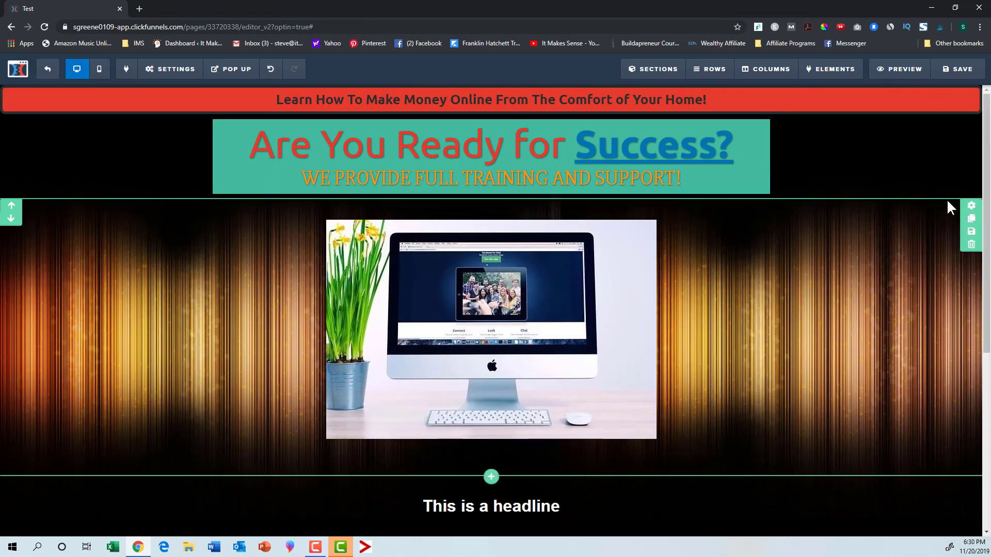
left_click(969, 206)
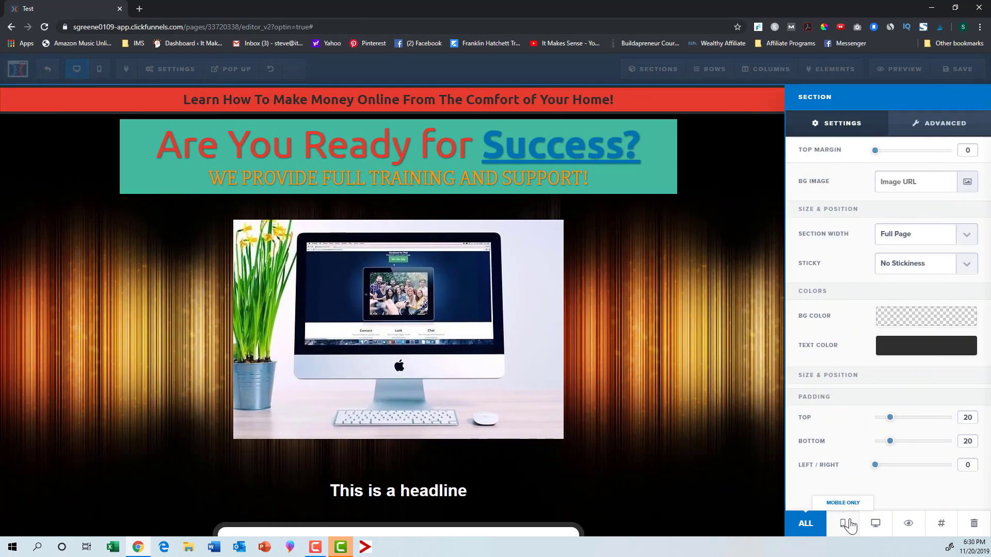
left_click(876, 524)
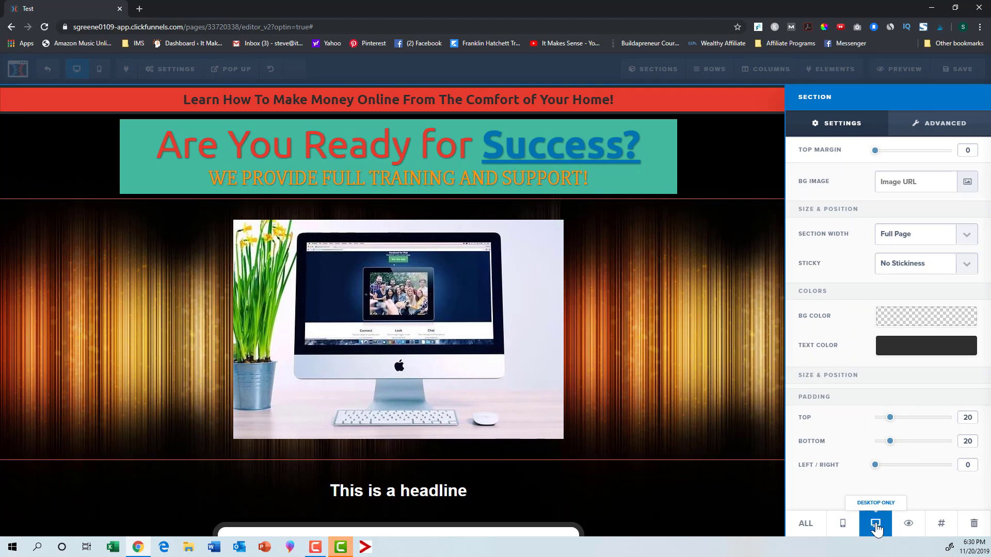
left_click(645, 330)
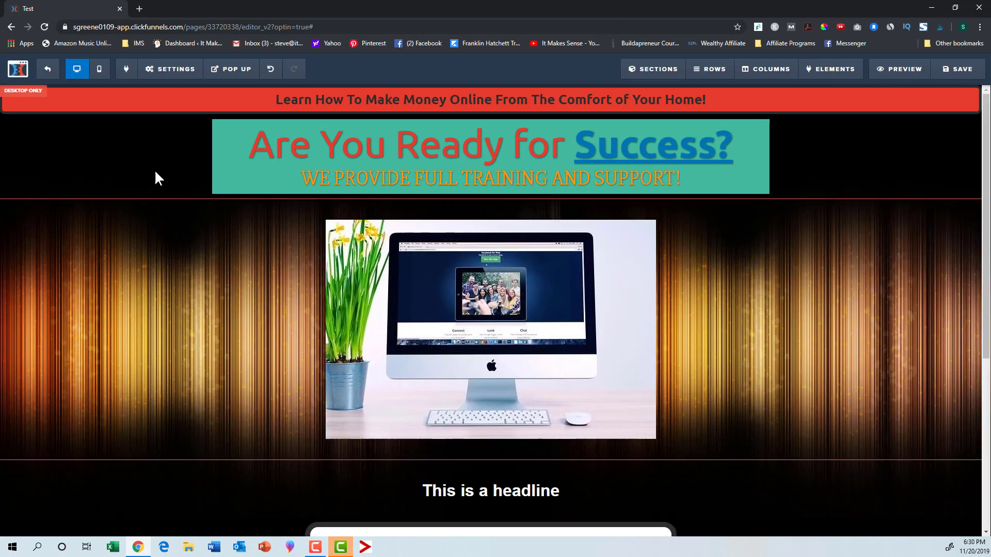
Step: Check how the page looks in mobile view and in desktop view
left_click(99, 69)
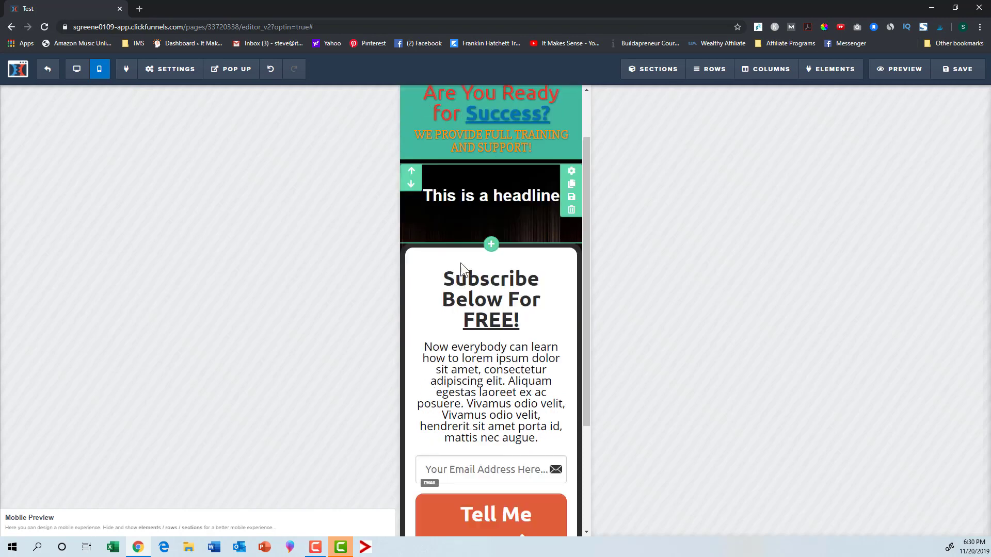
scroll(460, 262, "up", 2)
left_click(77, 69)
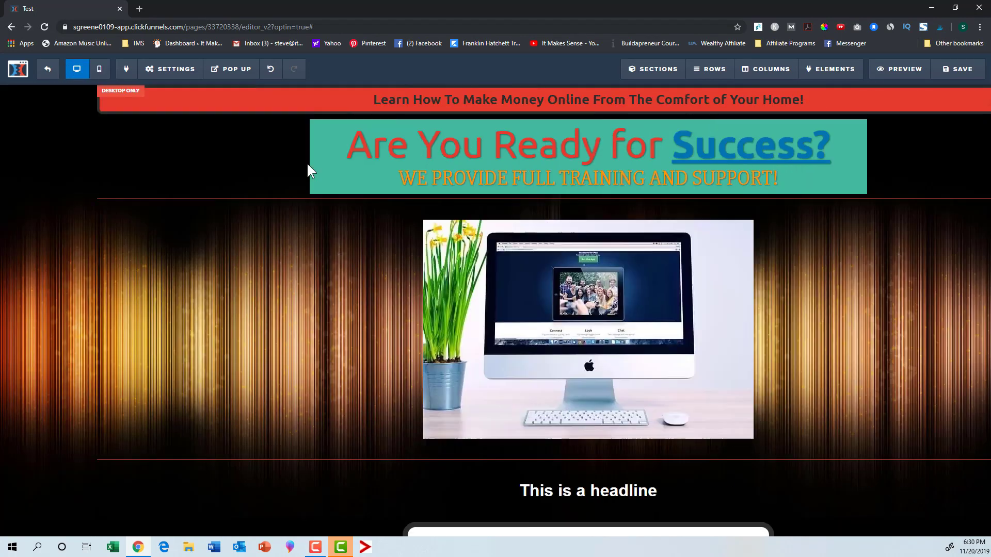
scroll(505, 278, "down", 5)
scroll(504, 279, "up", 5)
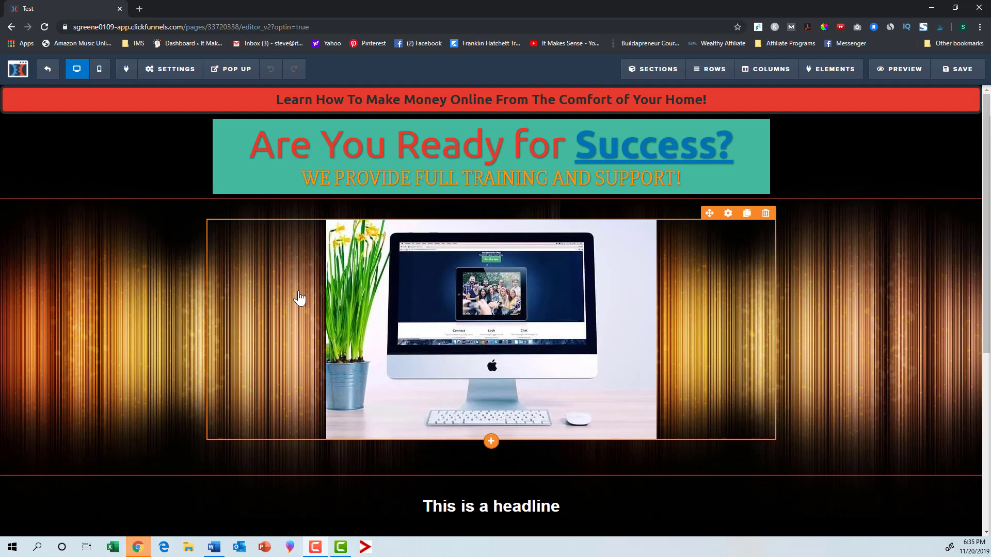
Step: Exit the page editor back to the funnel step overview and open the account settings
left_click(47, 69)
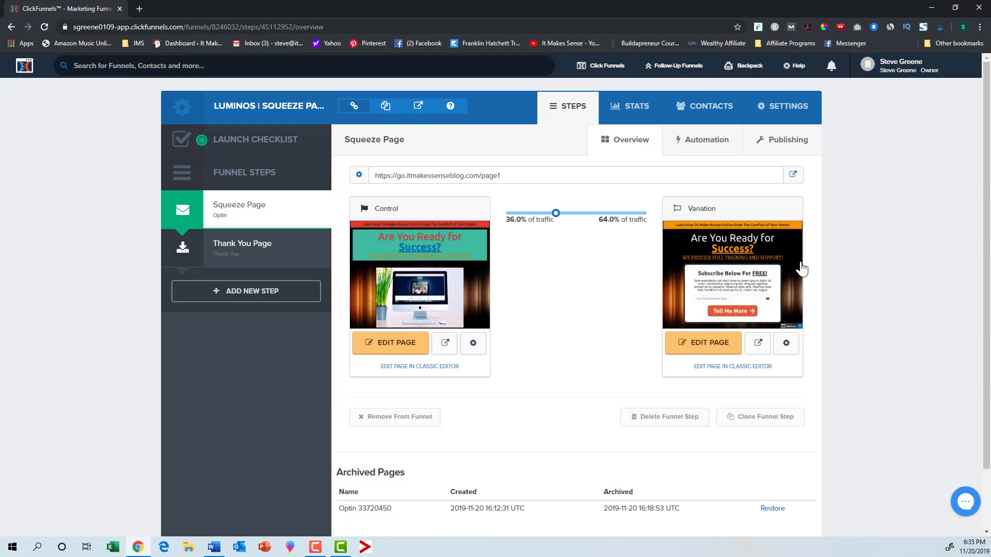
mouse_move(734, 289)
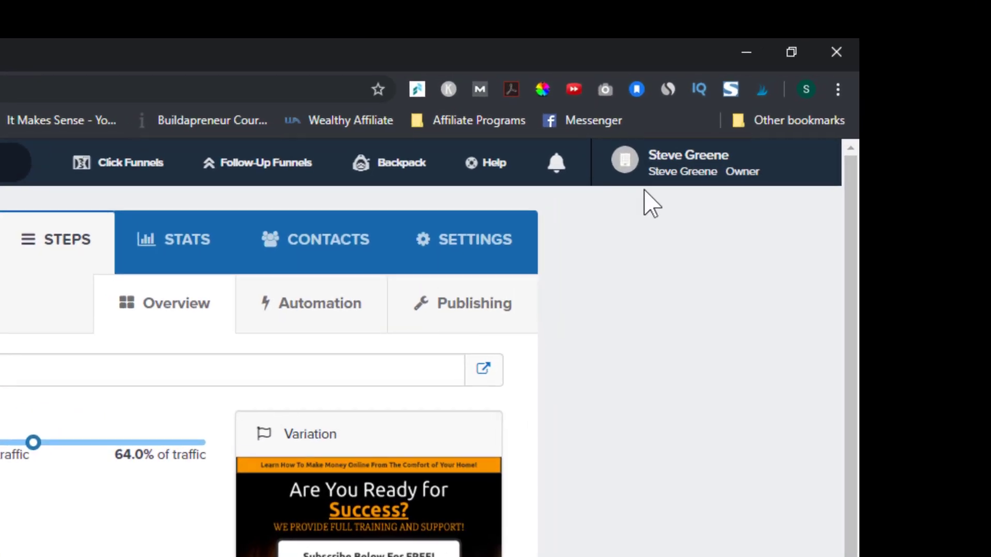
left_click(888, 70)
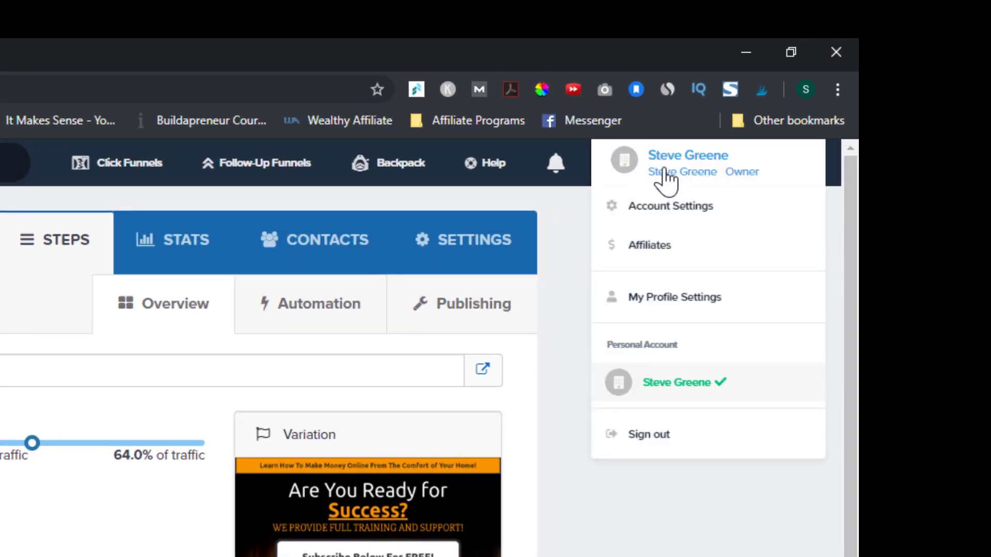
left_click(671, 207)
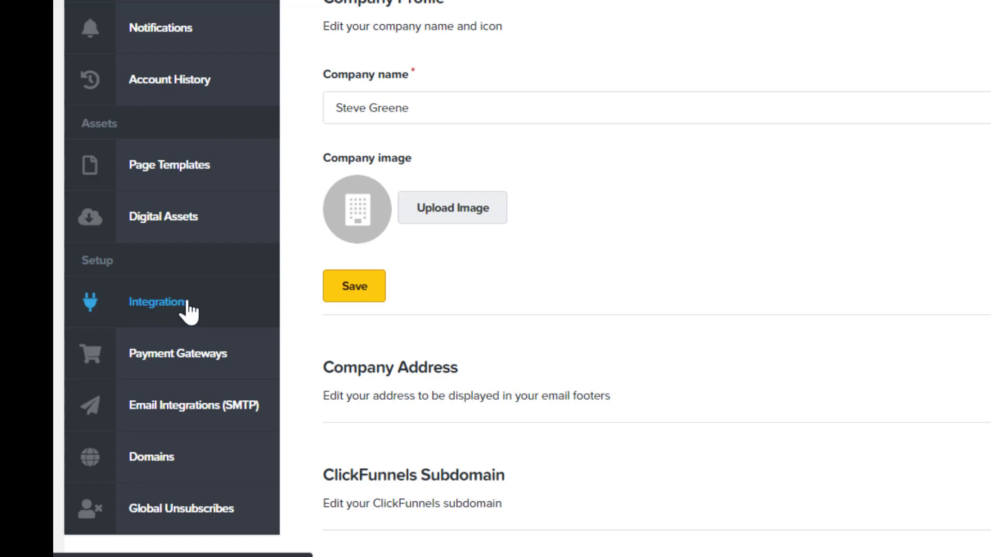
Step: Open the integrations page and browse the list of integrations available to add
left_click(185, 305)
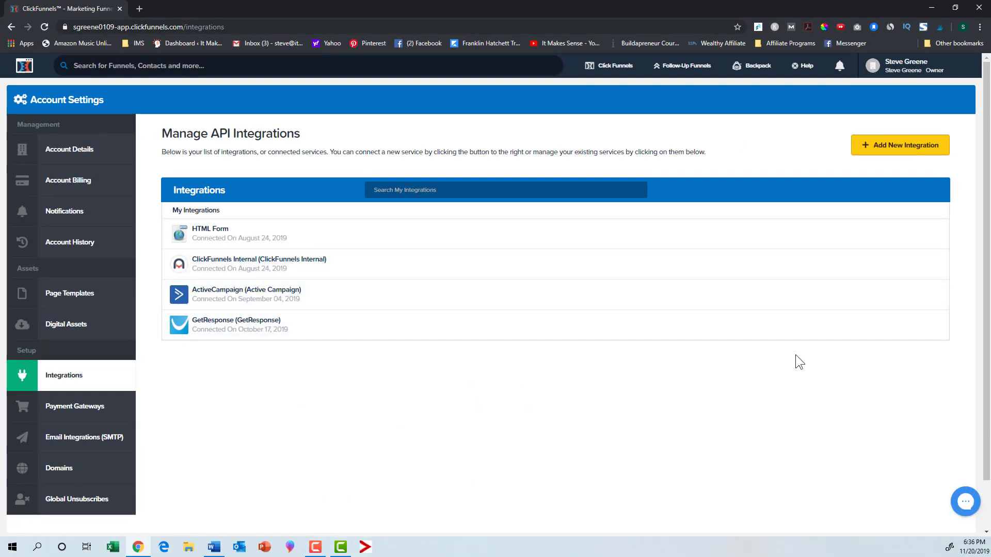
left_click(900, 145)
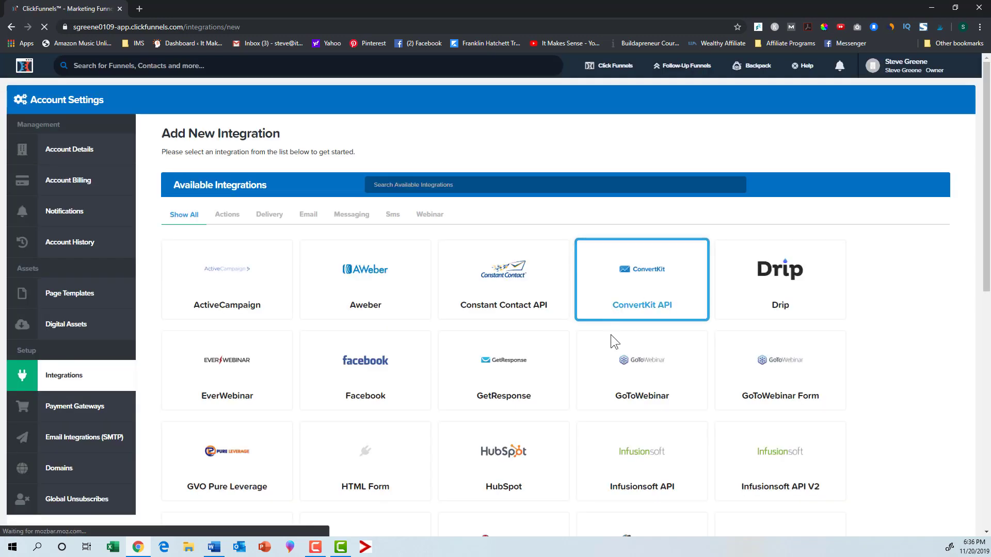
scroll(593, 361, "down", 2)
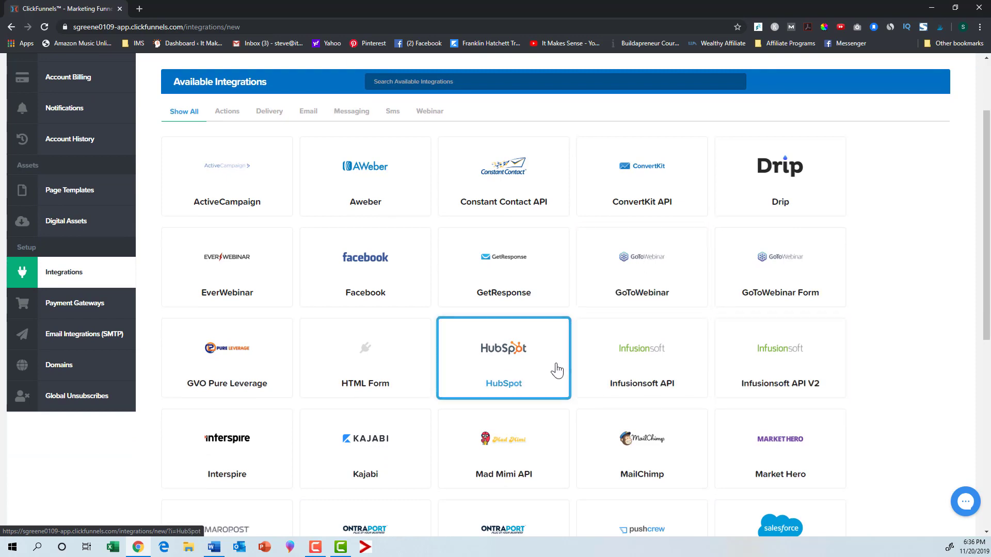
scroll(567, 357, "down", 1)
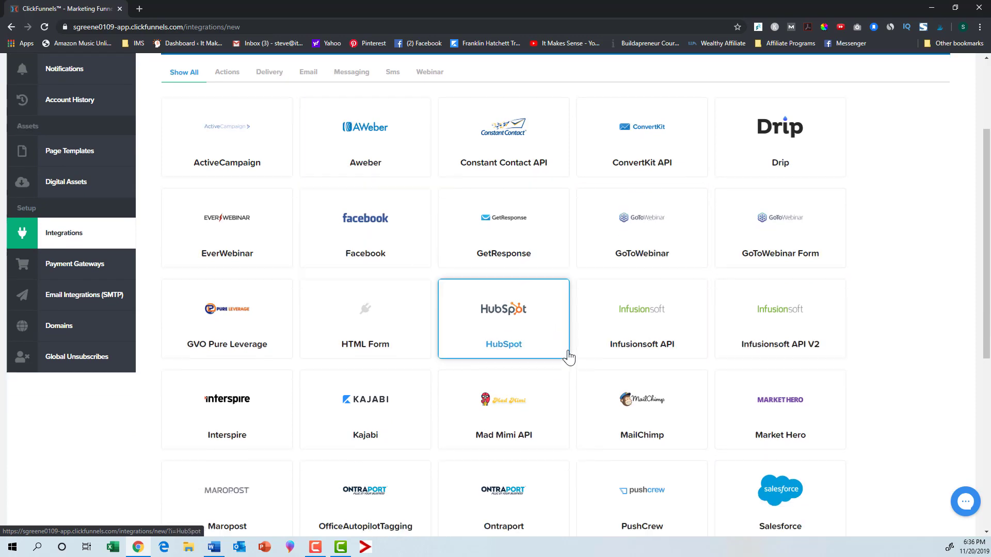
scroll(568, 357, "down", 7)
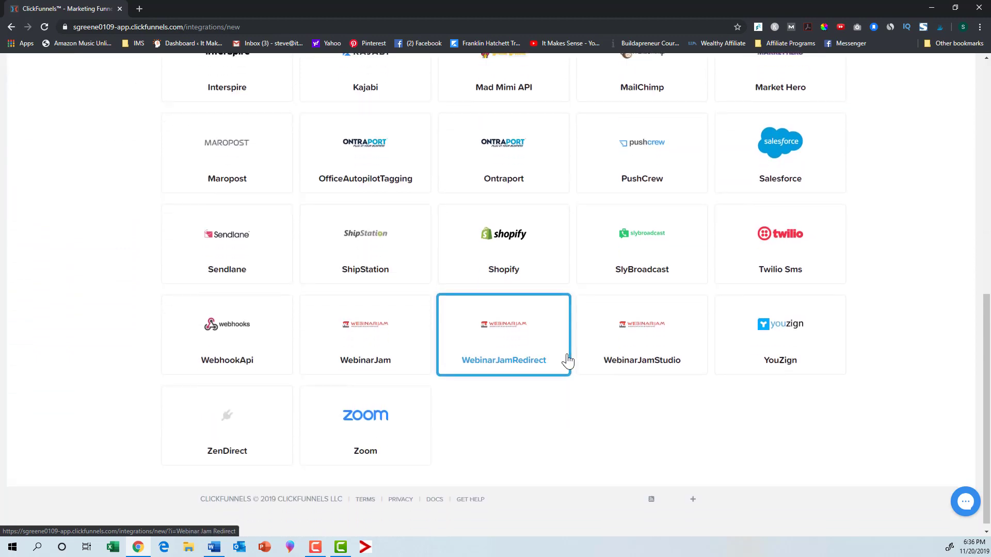
scroll(567, 361, "up", 8)
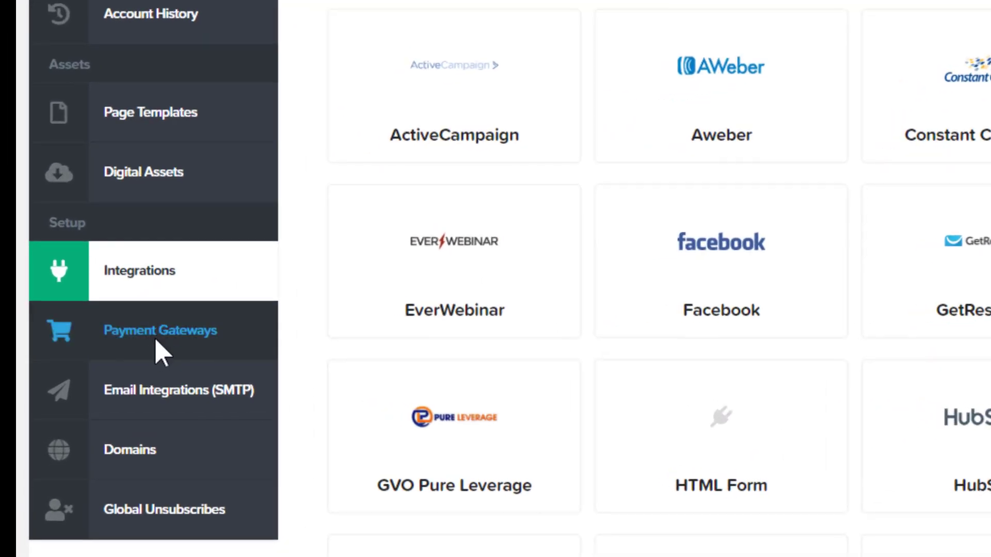
Step: Browse the payment gateways available to add and open the account's domains list
left_click(74, 371)
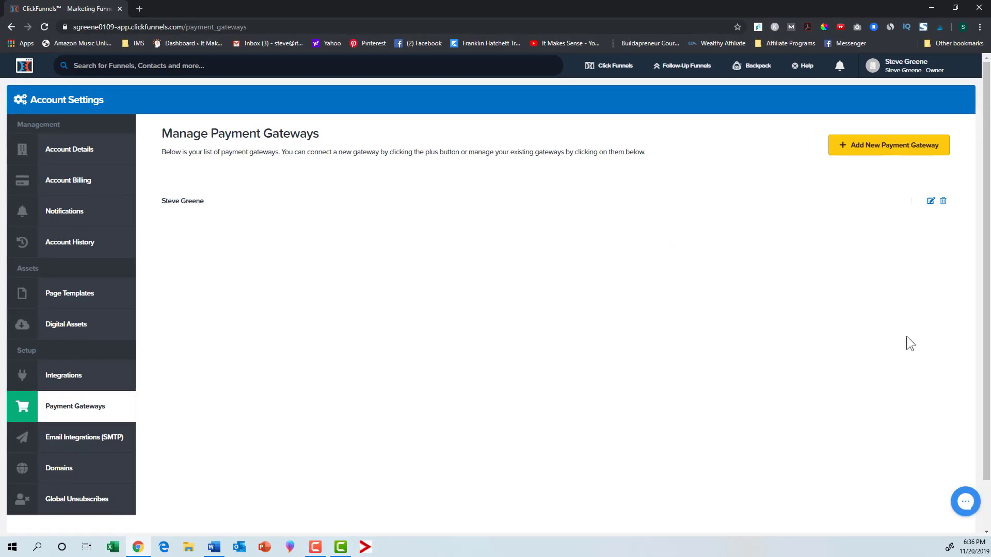
left_click(876, 153)
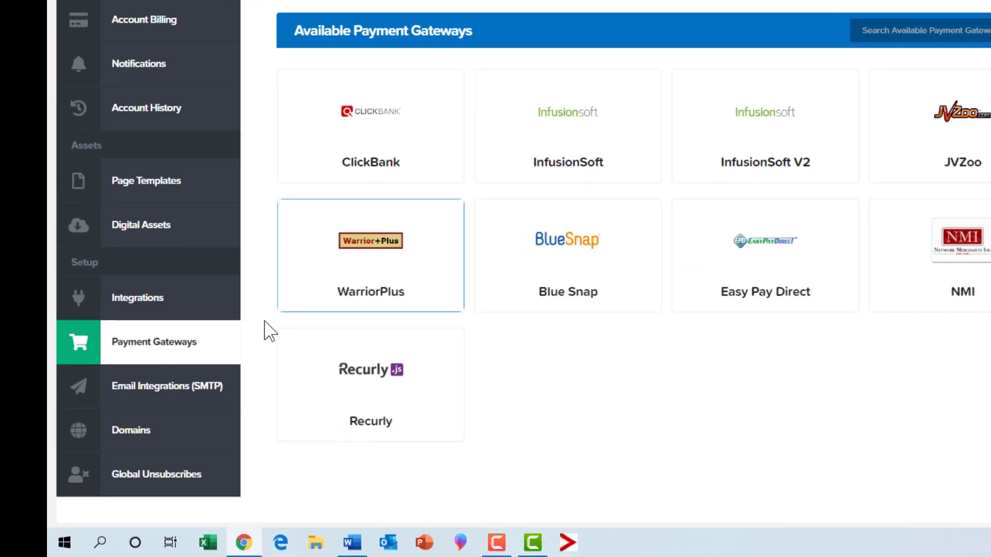
left_click(152, 439)
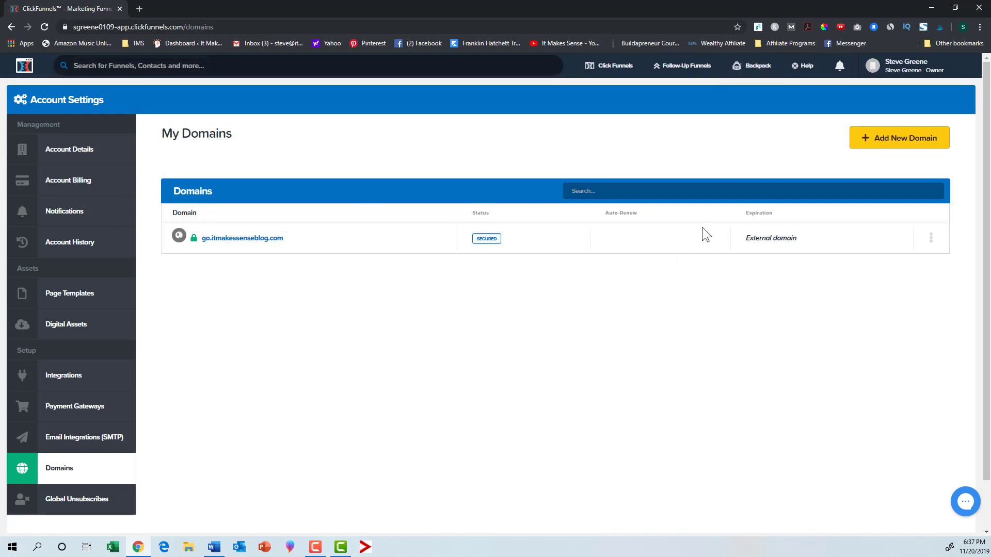
mouse_move(613, 77)
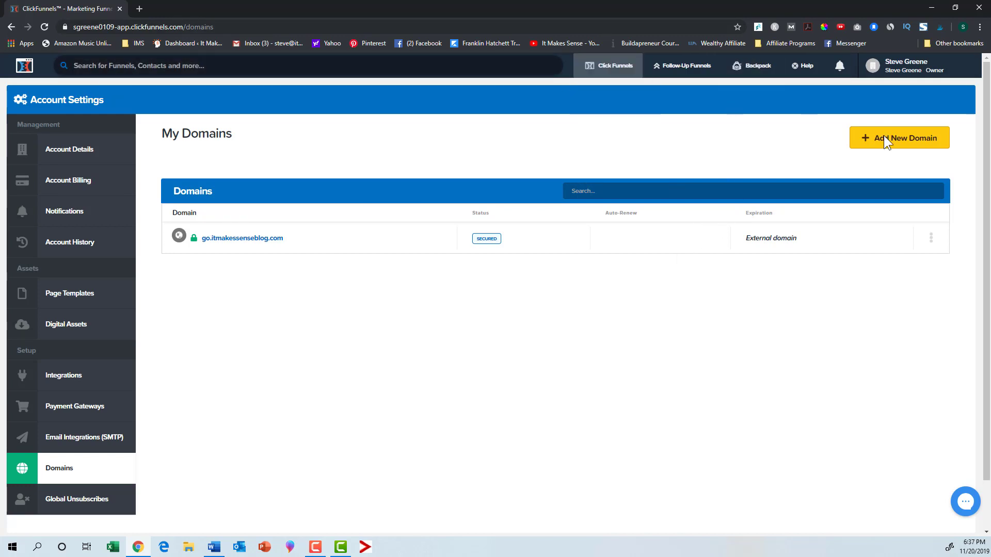
Step: Open the account settings from the profile menu, then go back to the main dashboard
mouse_move(913, 76)
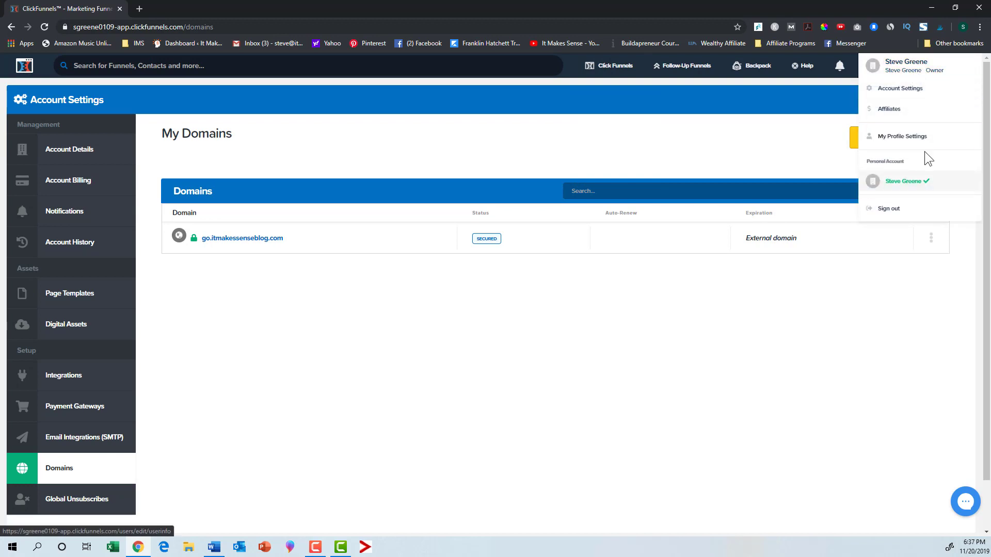
left_click(897, 90)
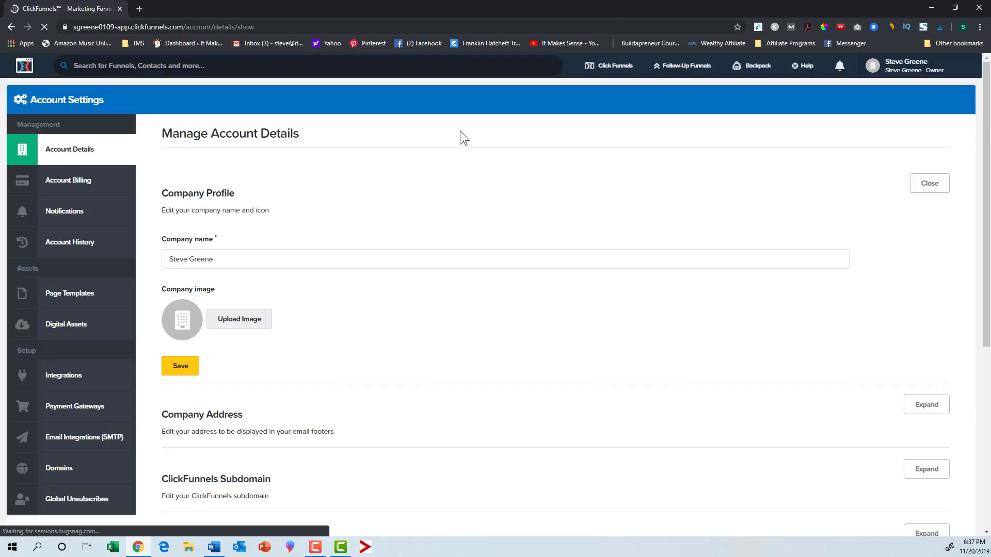
left_click(23, 67)
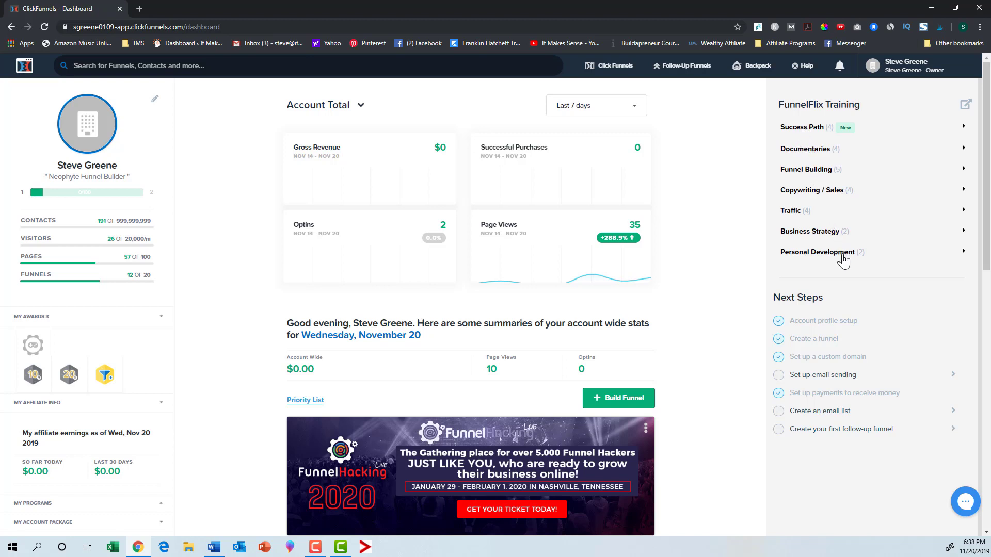
Step: Open the FunnelFlix training from the dashboard's training list and log in with the ClickFunnels account
left_click(803, 128)
left_click(811, 148)
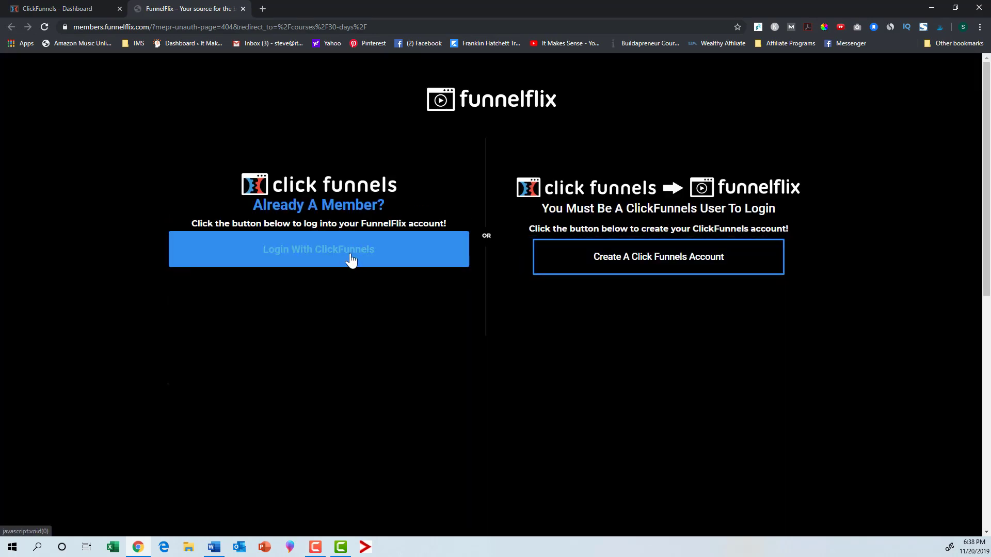
left_click(350, 256)
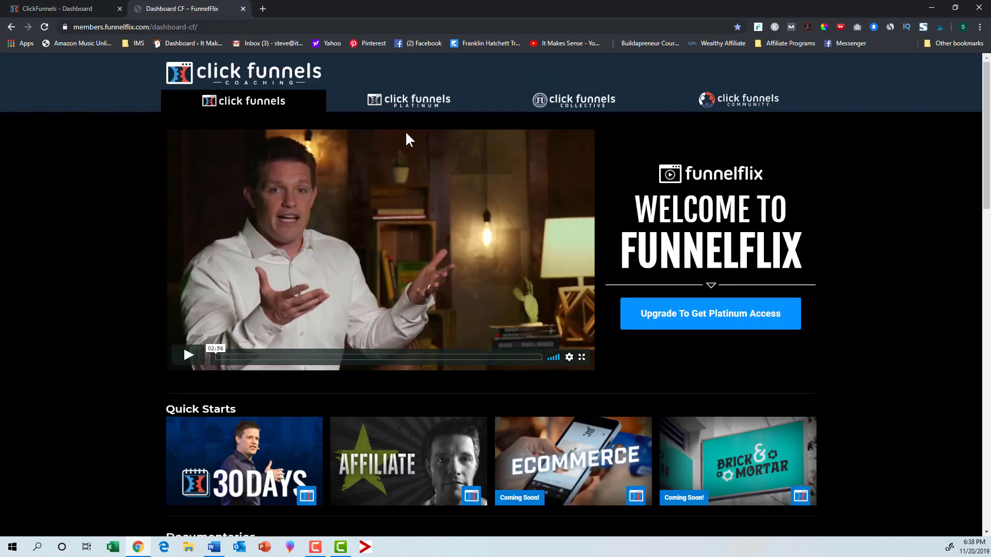
Step: Scroll through the FunnelFlix coaching dashboard and switch to the ClickFunnels Platinum section
scroll(501, 309, "down", 4)
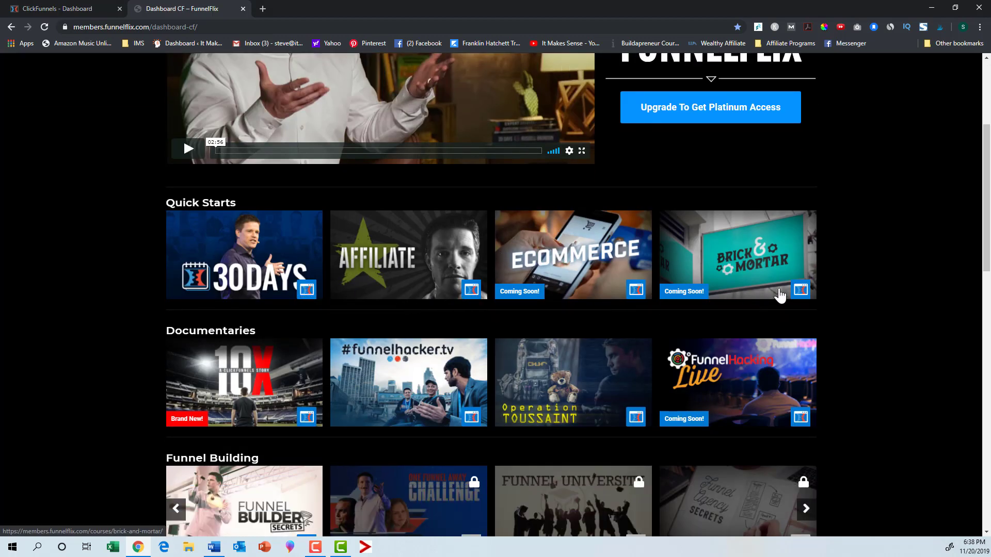
scroll(527, 285, "up", 4)
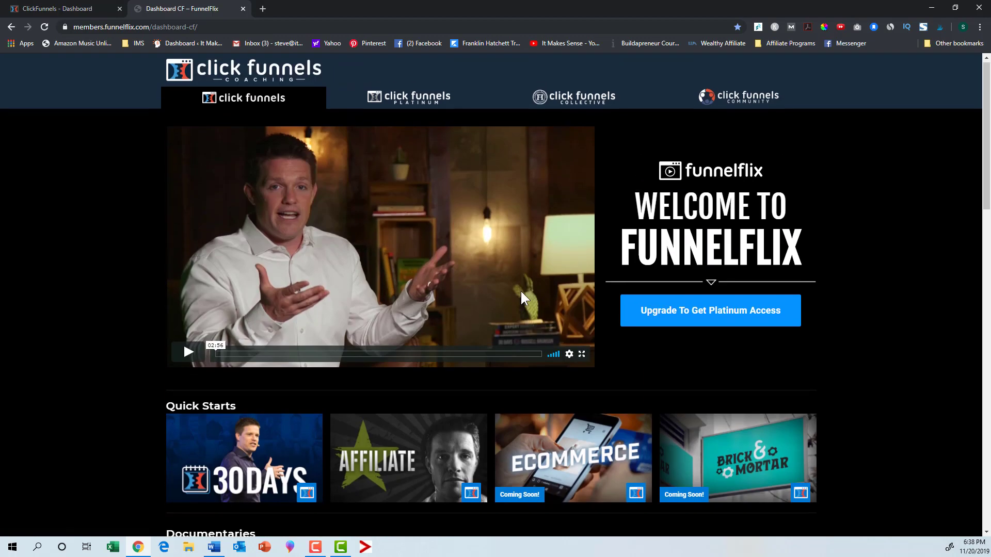
left_click(389, 97)
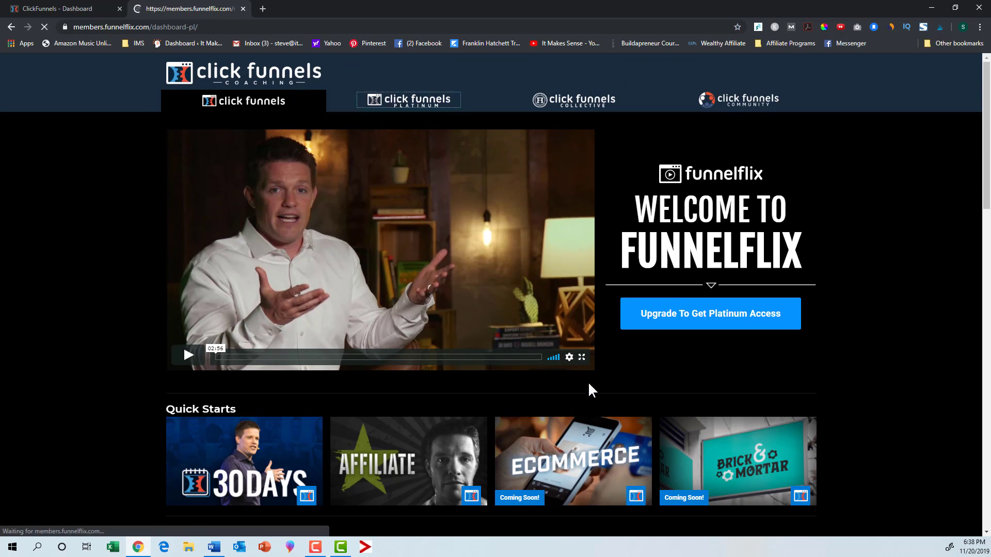
Step: Browse the Platinum course categories from Quick Starts down to Personal Development
scroll(589, 384, "down", 5)
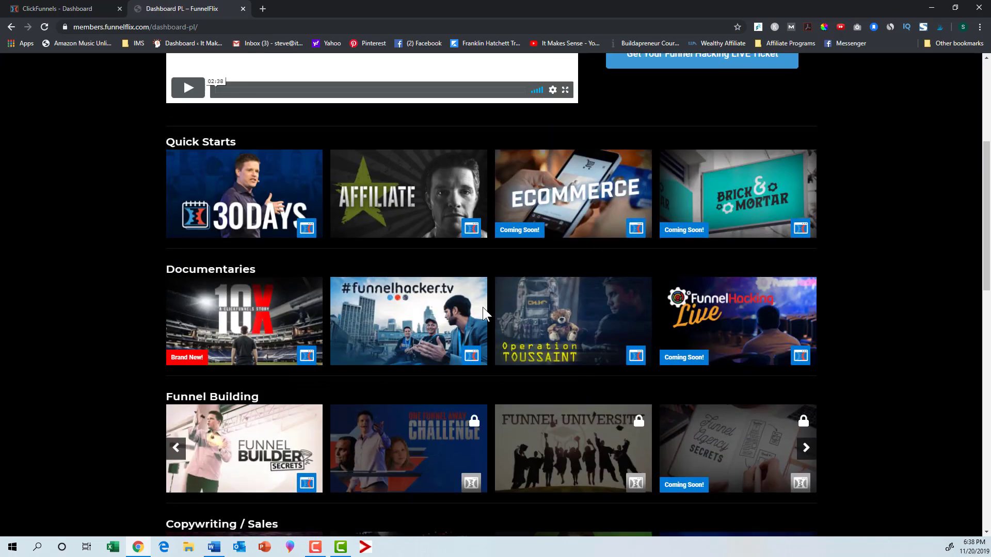
scroll(465, 381, "down", 4)
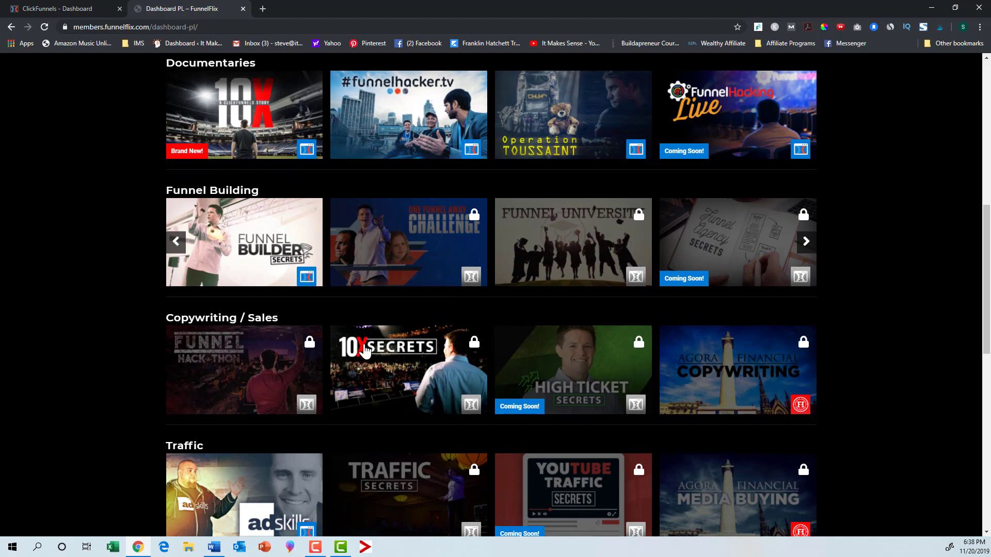
scroll(411, 396, "down", 2)
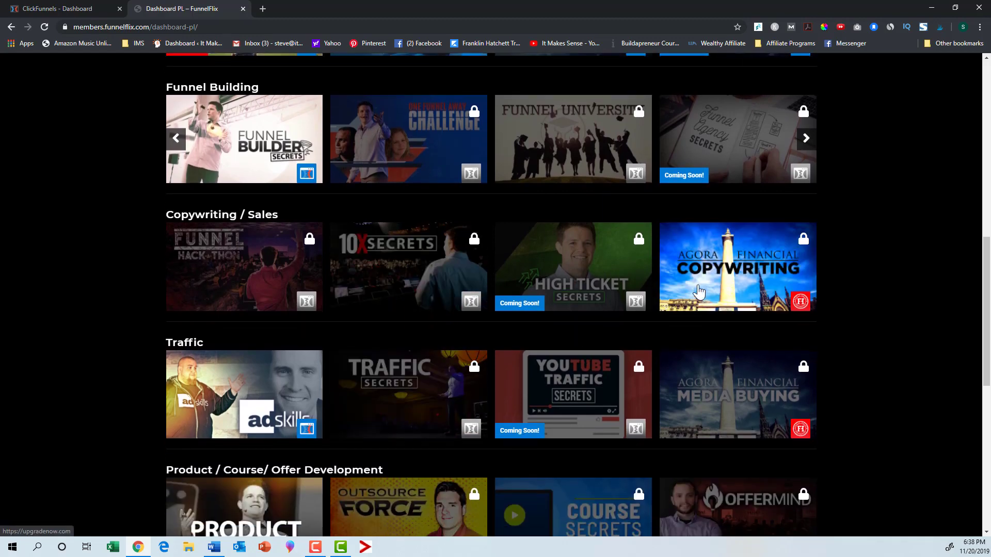
scroll(712, 304, "up", 8)
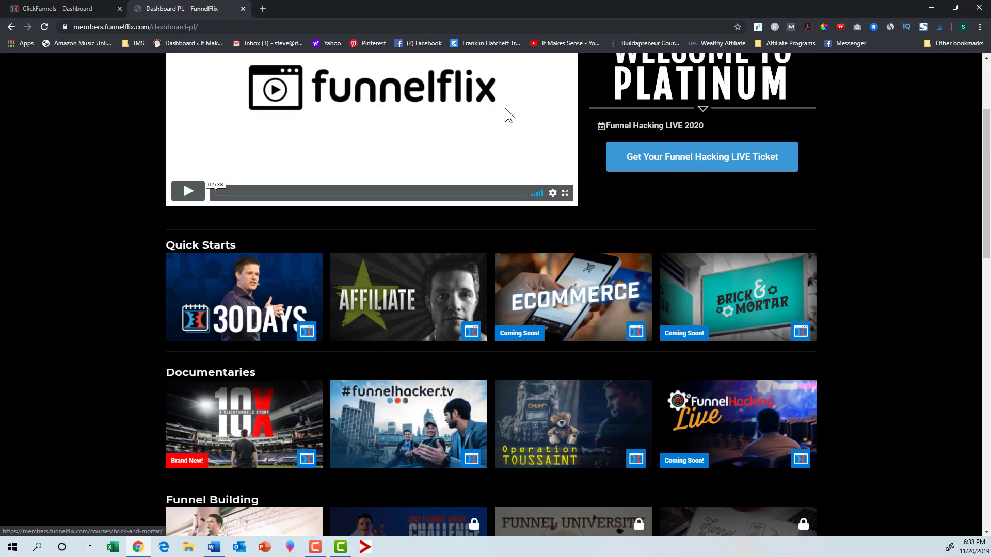
scroll(505, 110, "up", 3)
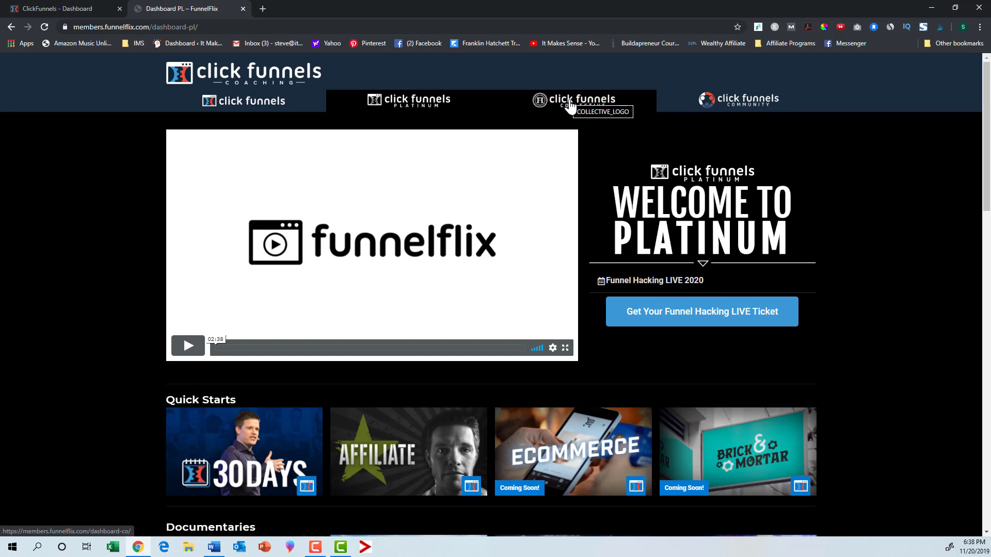
scroll(737, 351, "down", 10)
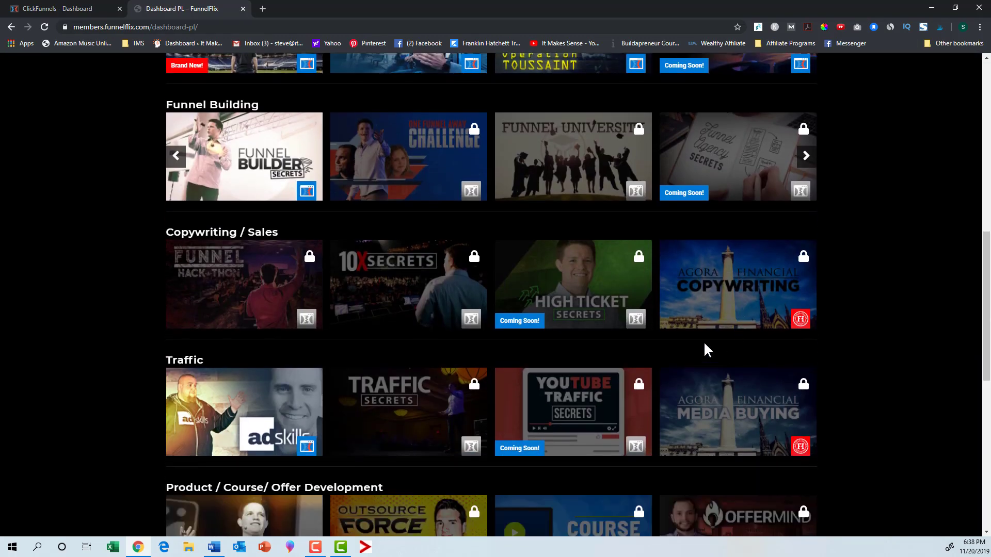
scroll(706, 346, "down", 1)
scroll(784, 330, "down", 1)
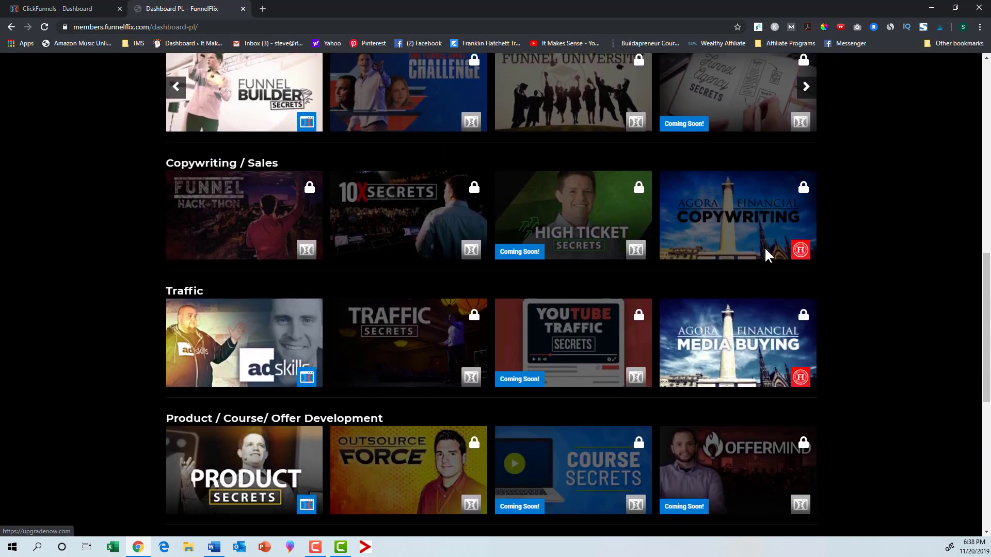
scroll(805, 407, "down", 7)
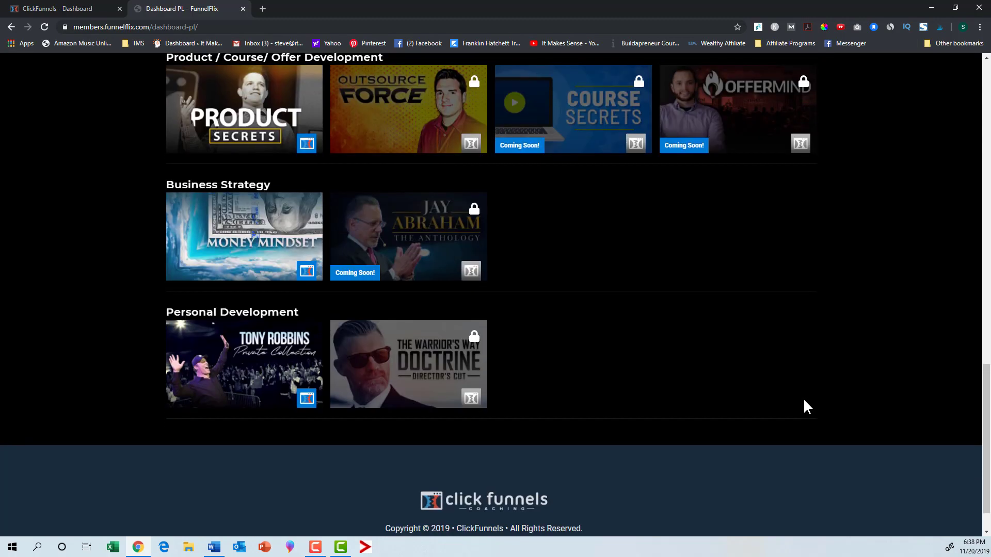
scroll(803, 399, "up", 16)
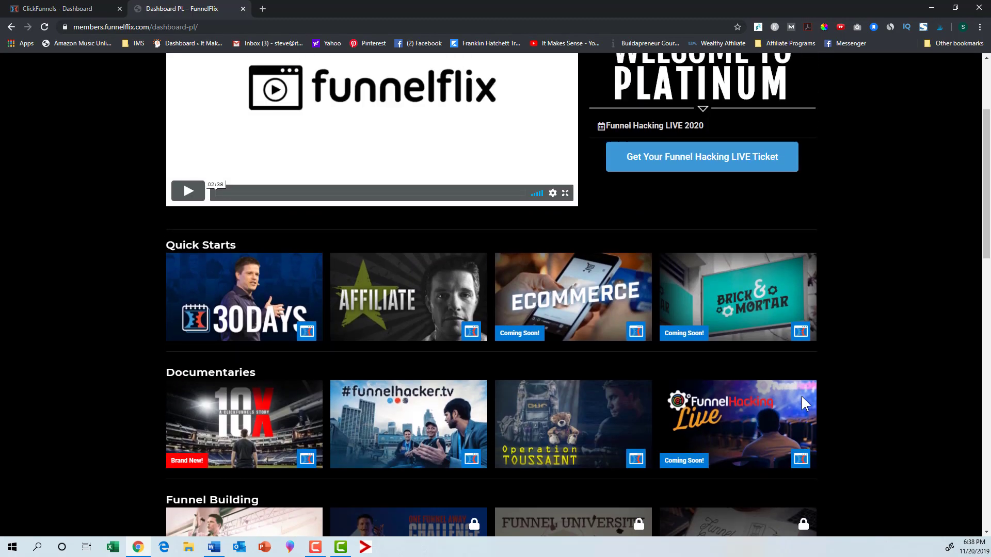
scroll(870, 369, "up", 3)
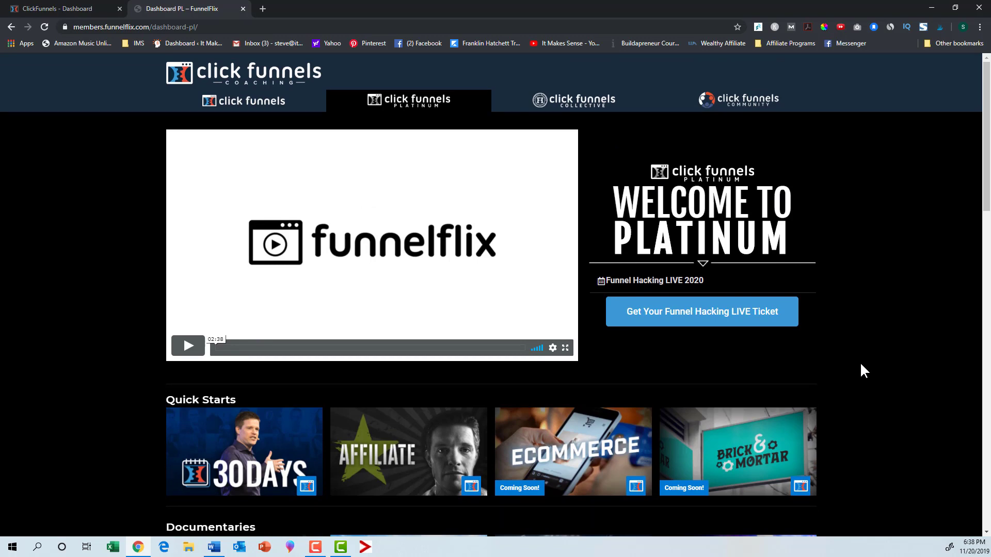
scroll(861, 369, "down", 9)
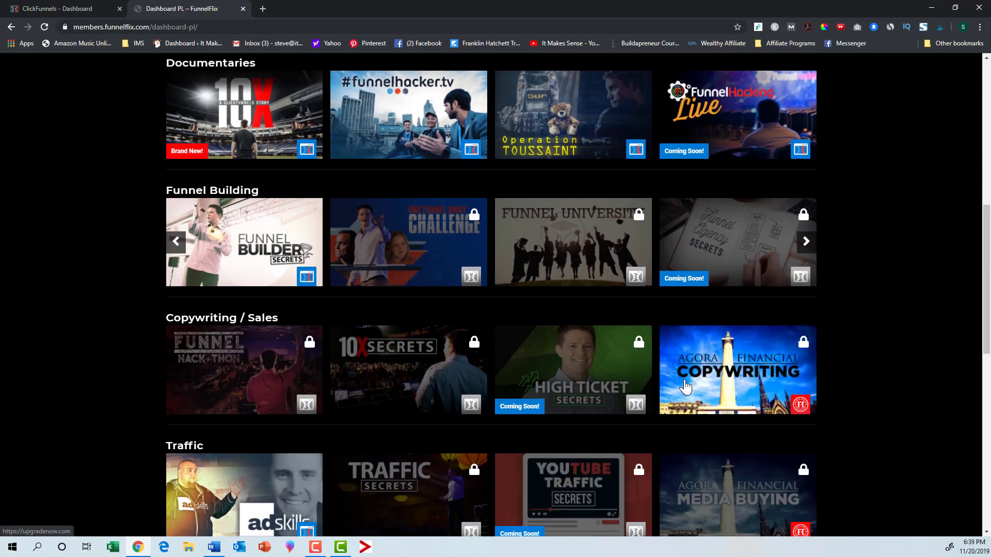
scroll(685, 386, "down", 2)
scroll(685, 386, "down", 2)
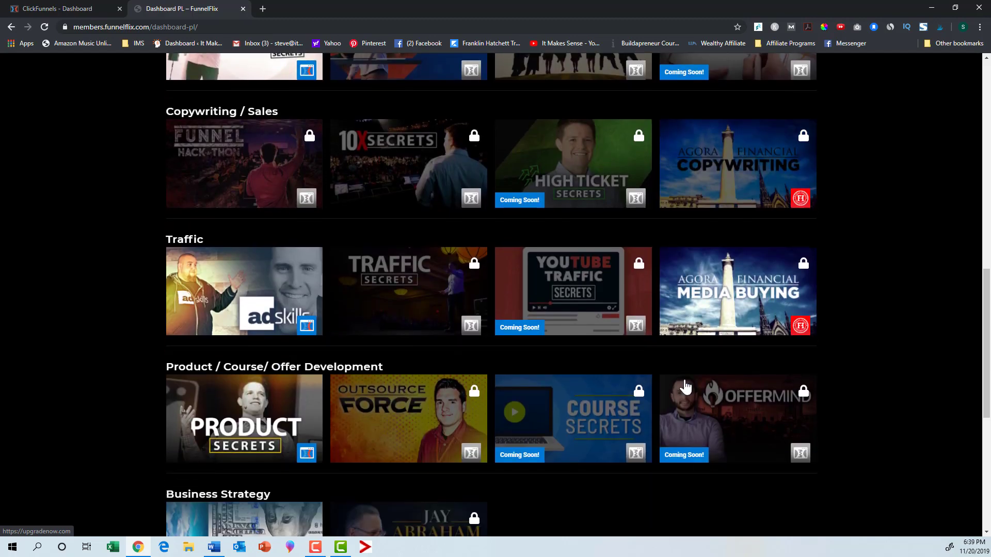
scroll(685, 386, "down", 1)
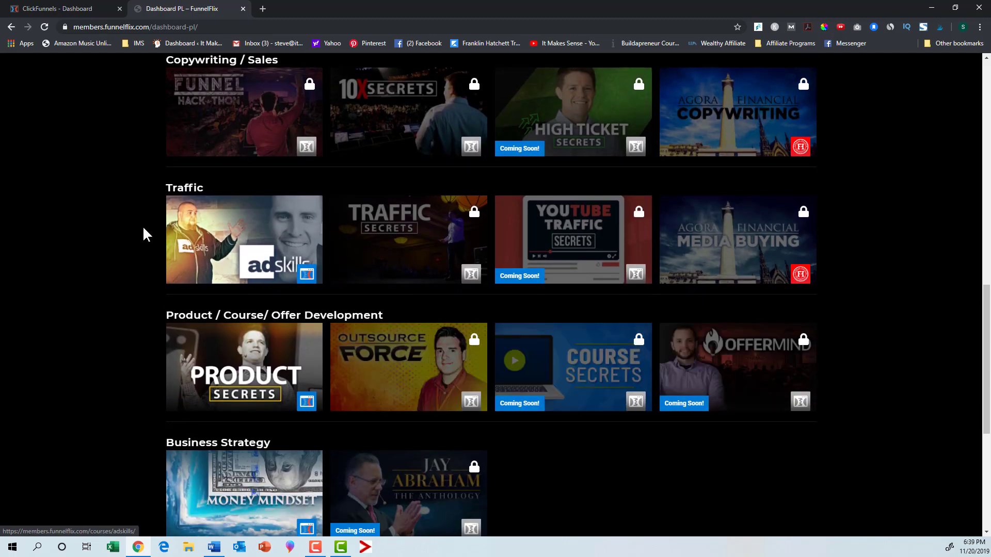
scroll(73, 211, "up", 14)
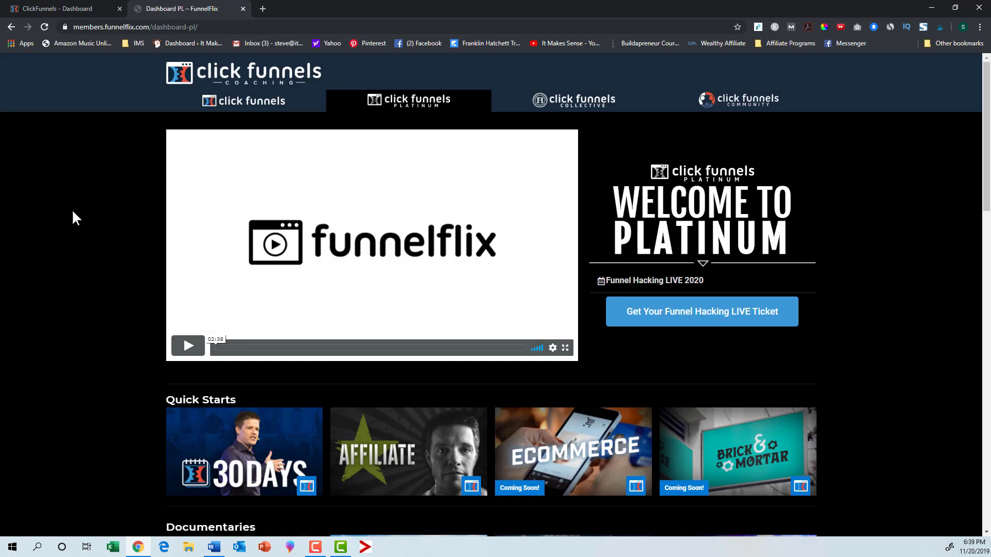